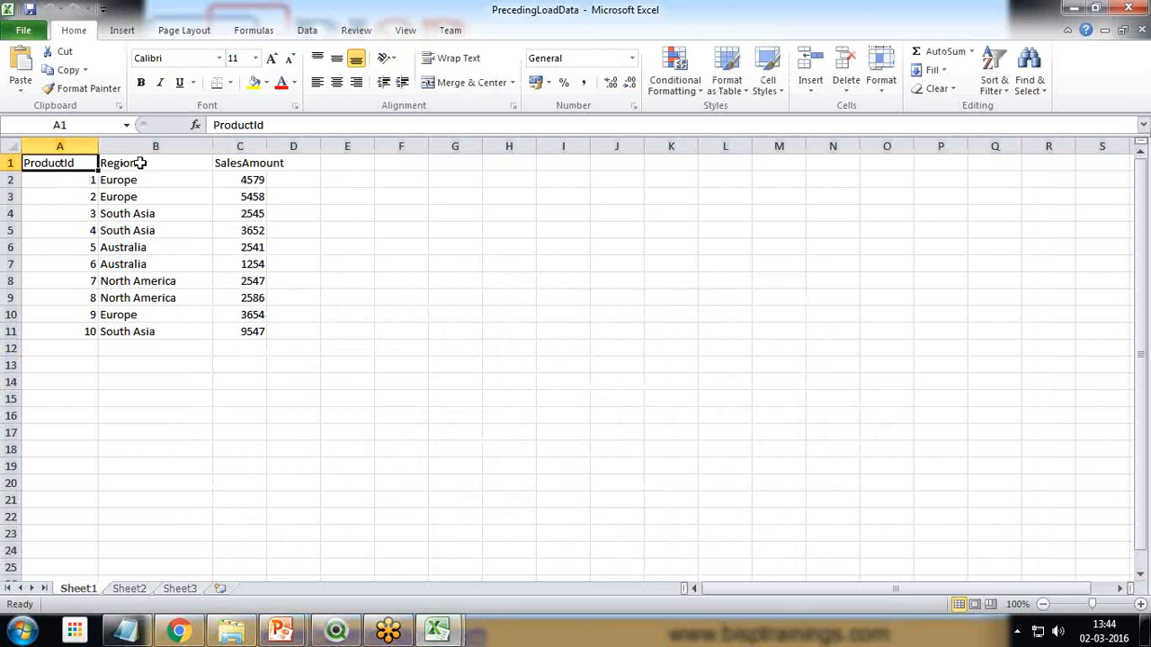
Examine the ProductId, Region and SalesAmount columns of the source data in the PrecedingLoadData workbook
left_click(139, 164)
left_click(245, 164)
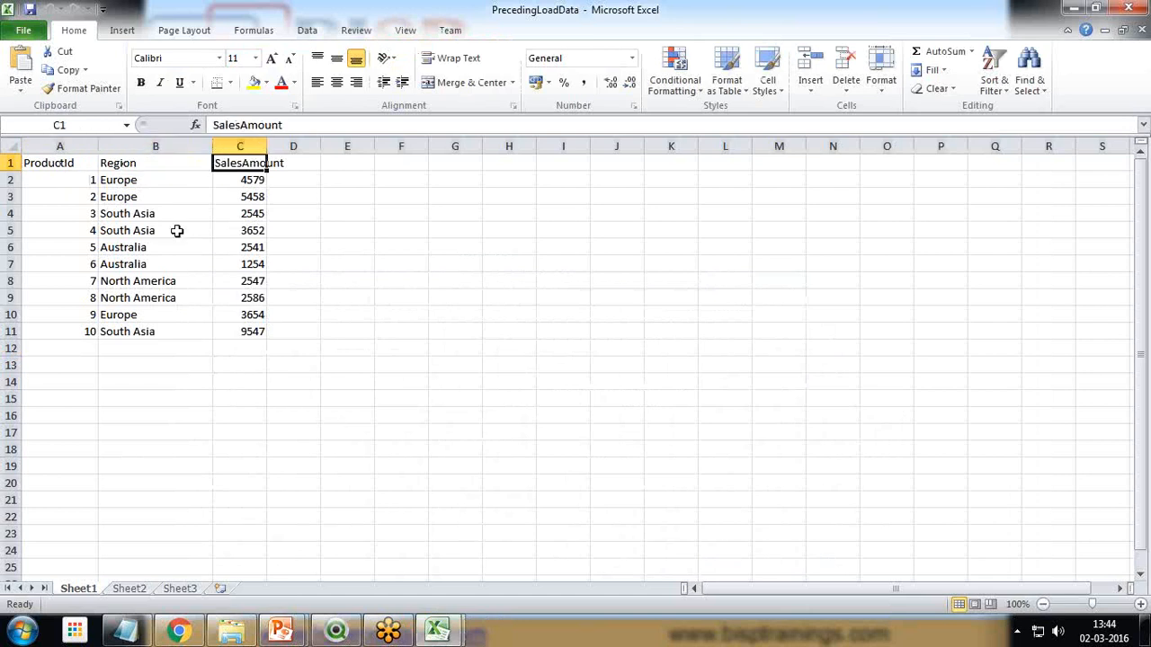
left_click_drag(128, 179, 129, 306)
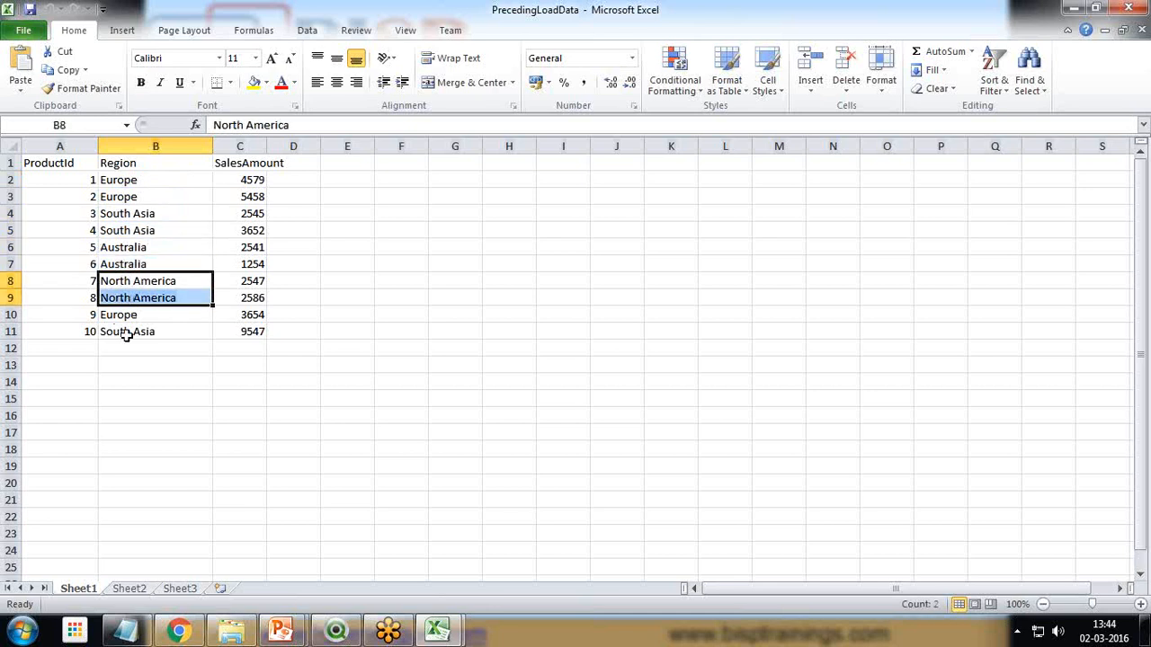
left_click(126, 335)
left_click(126, 317)
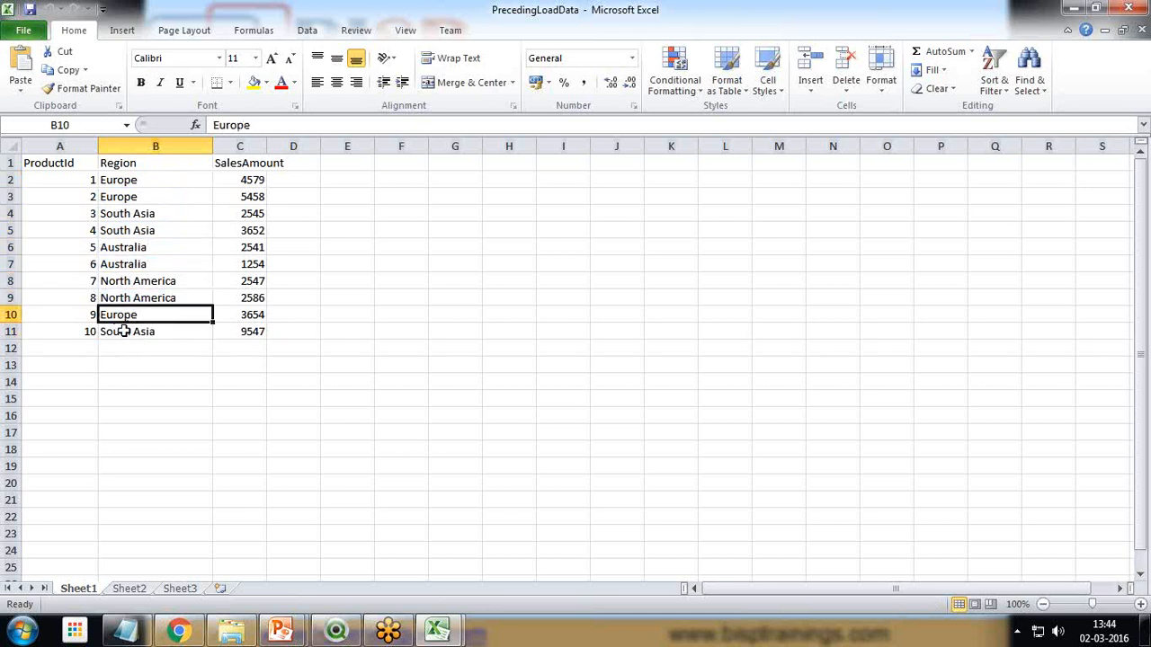
left_click_drag(247, 196, 248, 230)
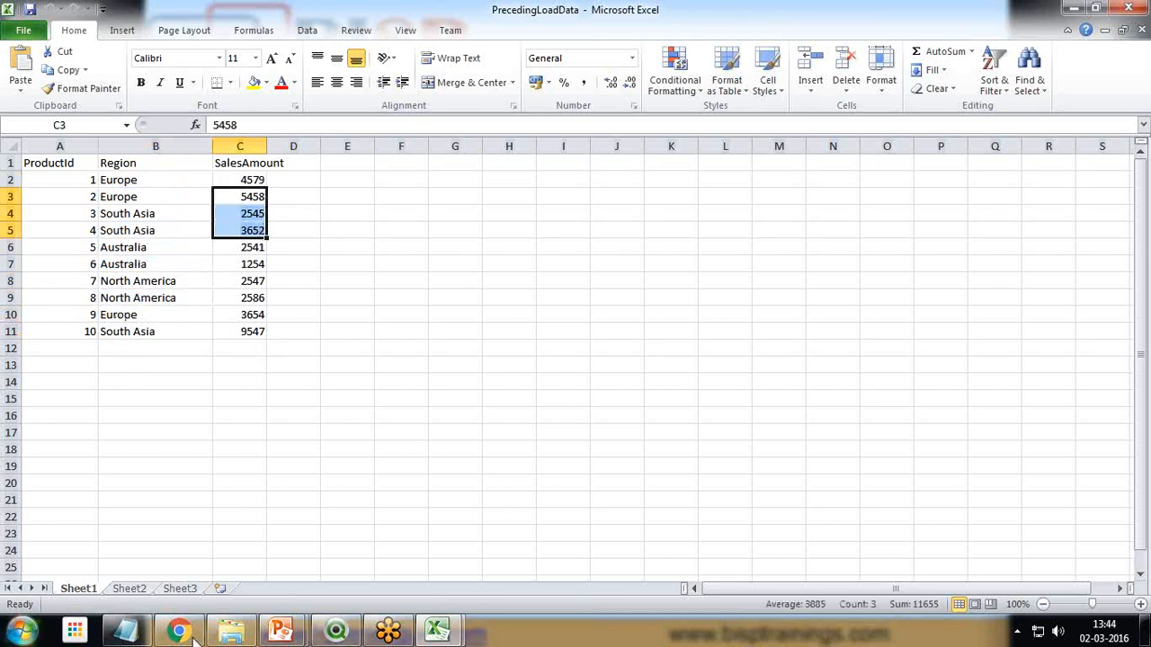
Switch to QlikView and add a load statement for the PrecedingLoadData Excel worksheet to the document's load script
left_click(335, 632)
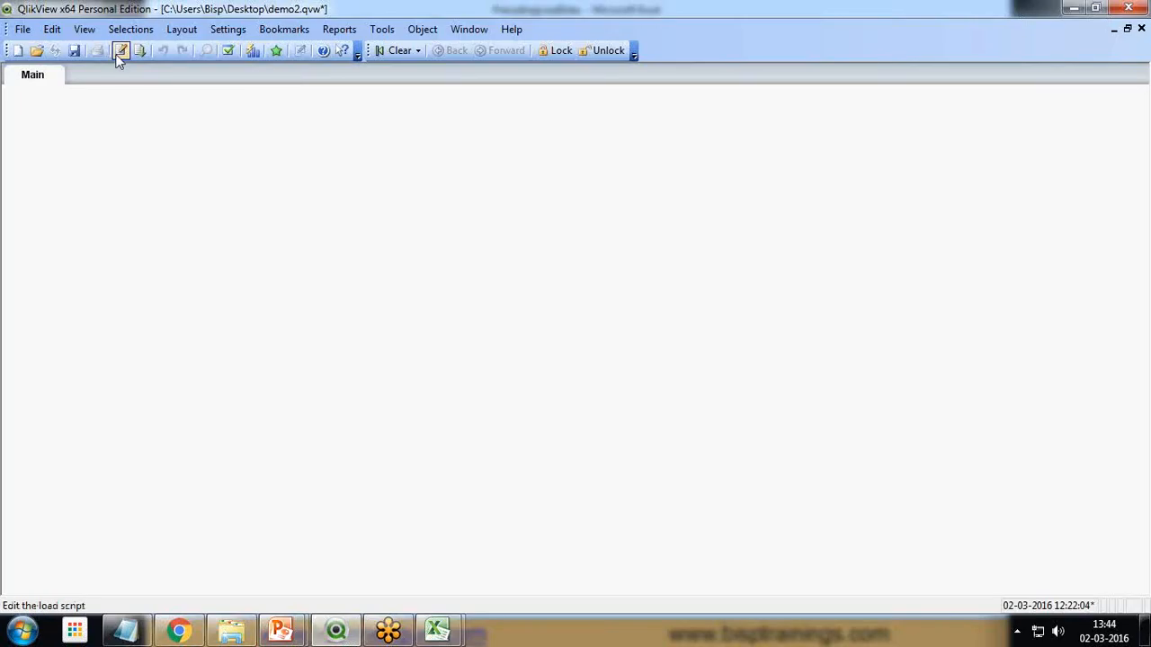
left_click(120, 50)
left_click(560, 475)
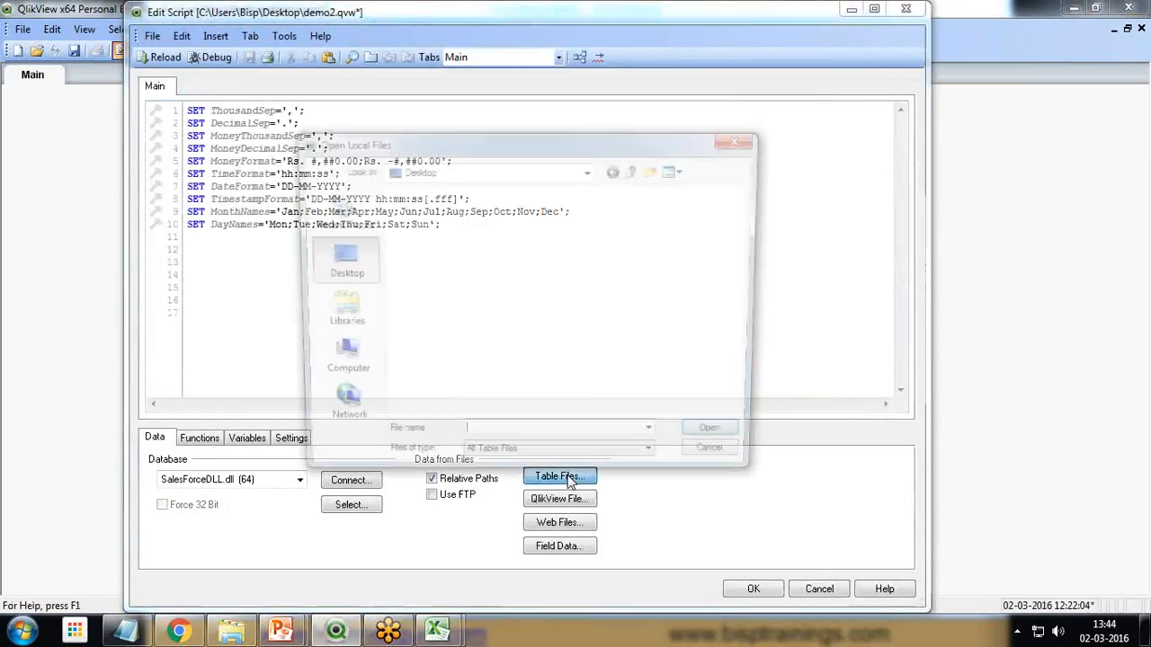
left_click(413, 299)
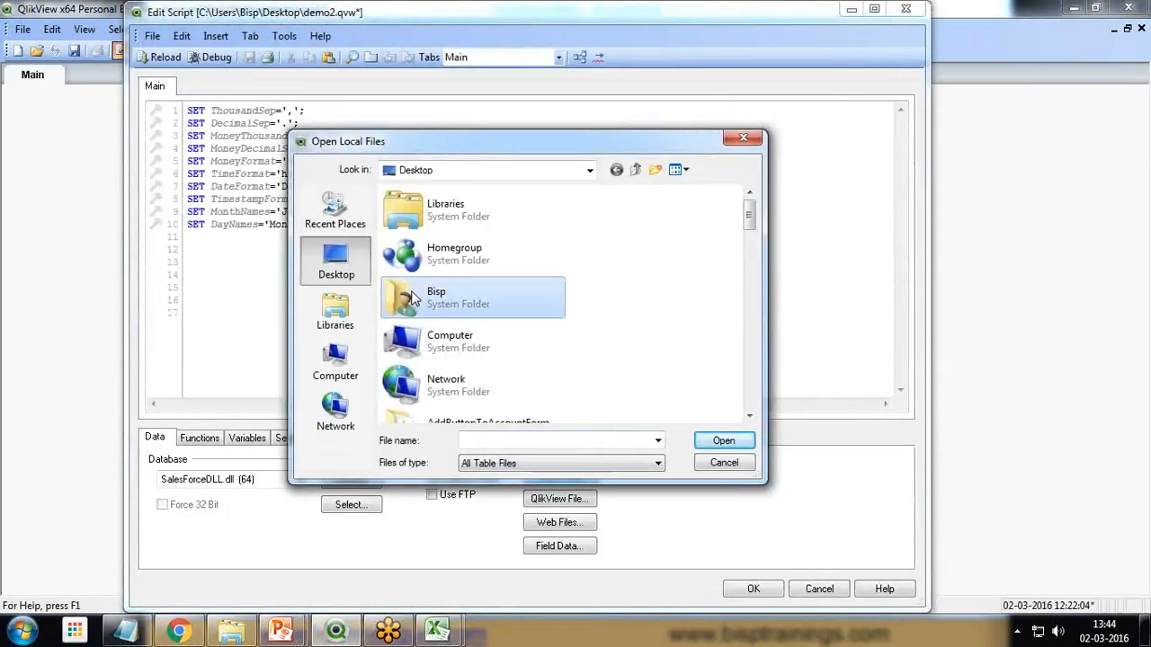
scroll(412, 299, "down", 3)
left_click(466, 379)
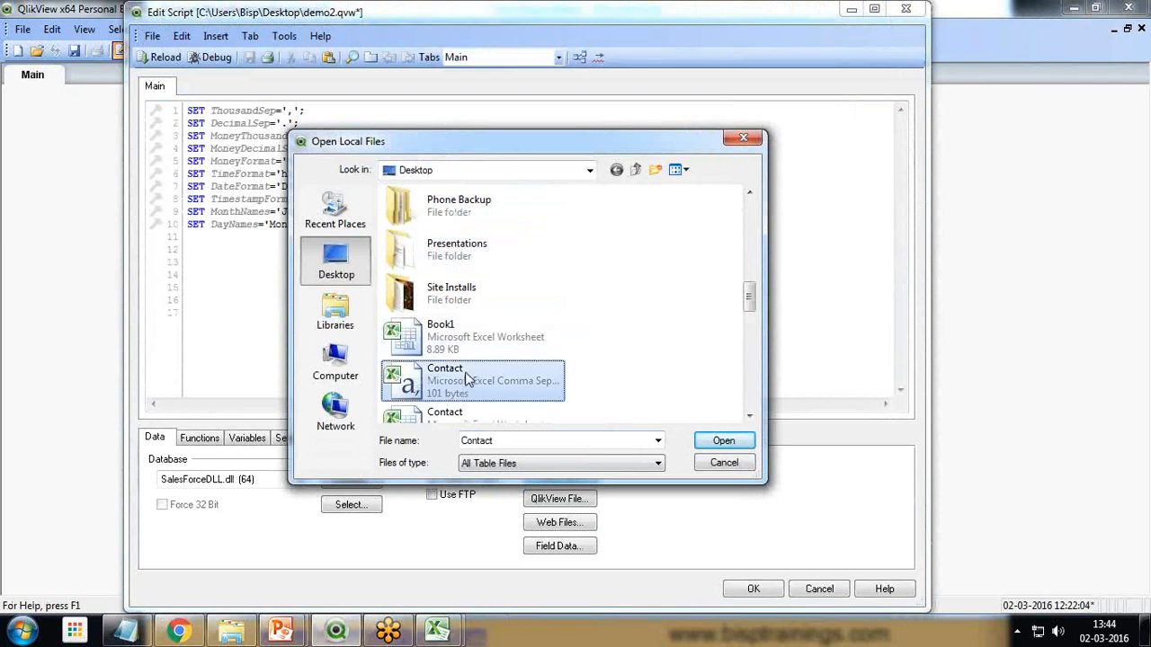
scroll(467, 379, "down", 2)
scroll(469, 369, "down", 5)
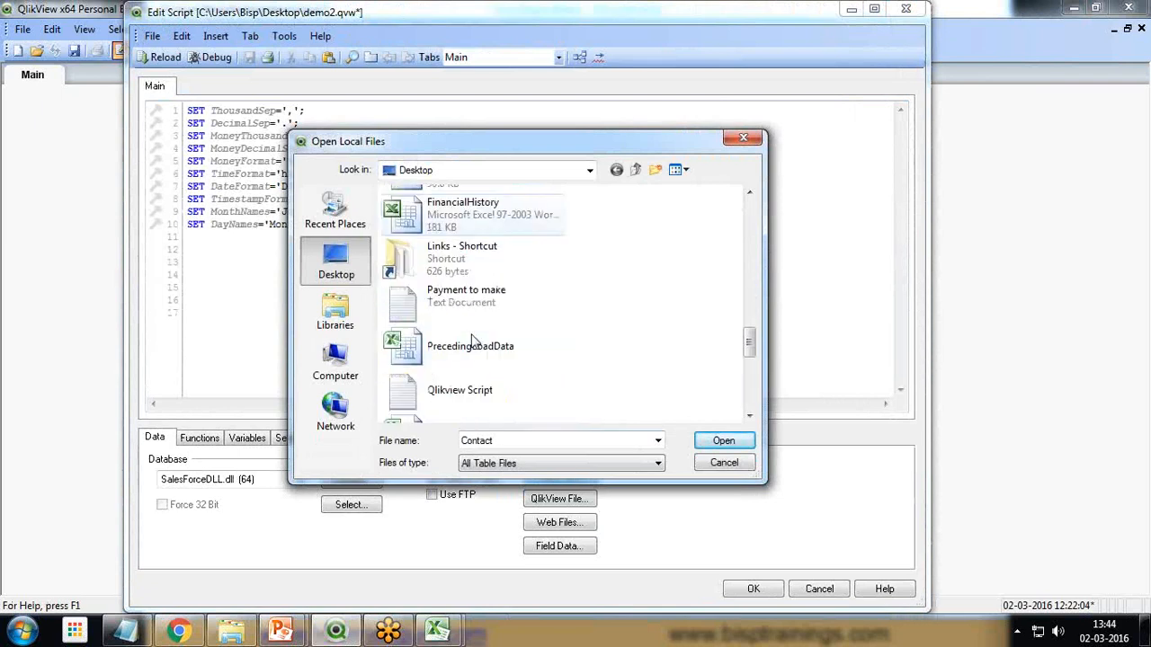
scroll(474, 340, "down", 2)
left_click(469, 230)
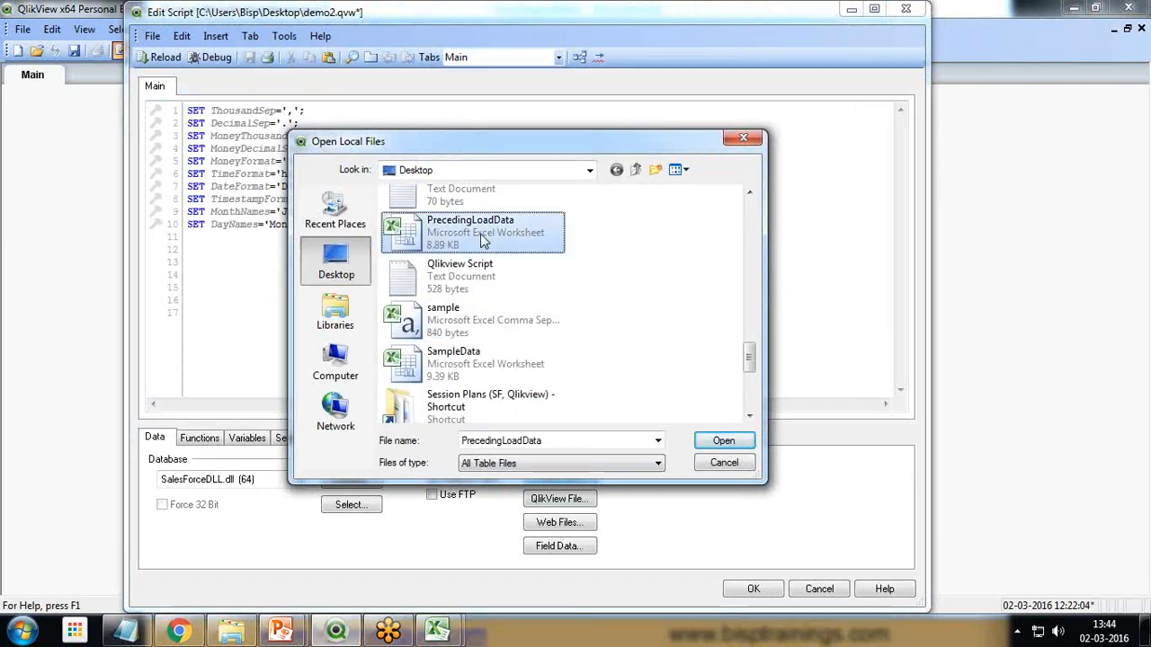
left_click(727, 440)
left_click(771, 500)
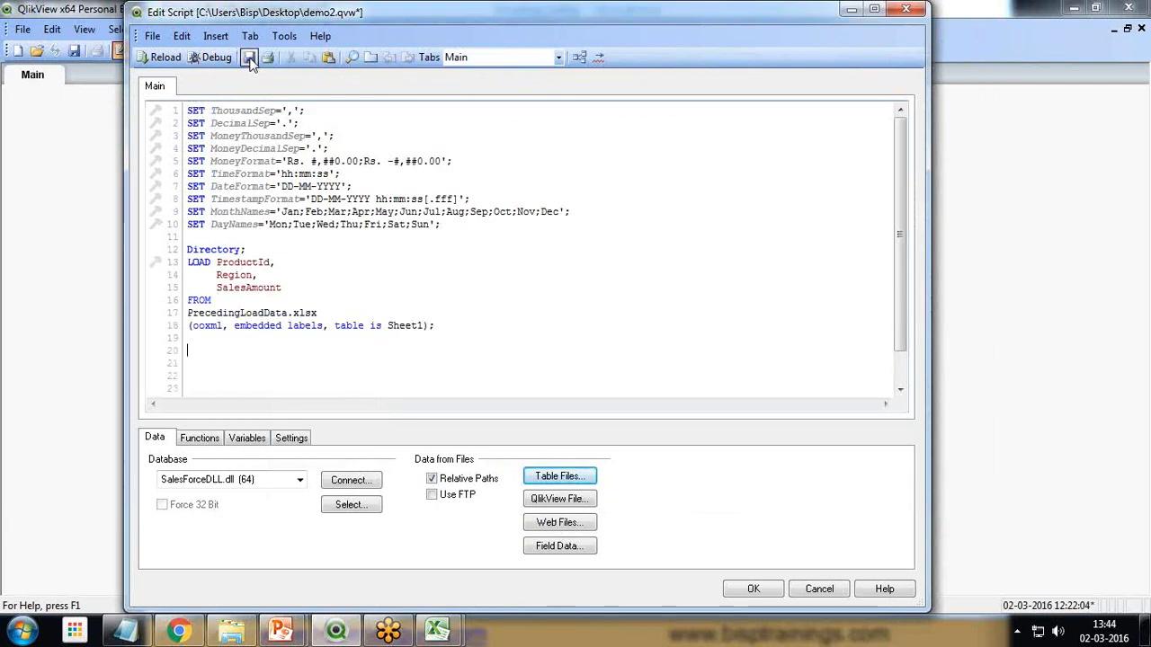
Reload the script and display the Region field as a list box on the Main sheet, moved slightly inward
left_click(157, 57)
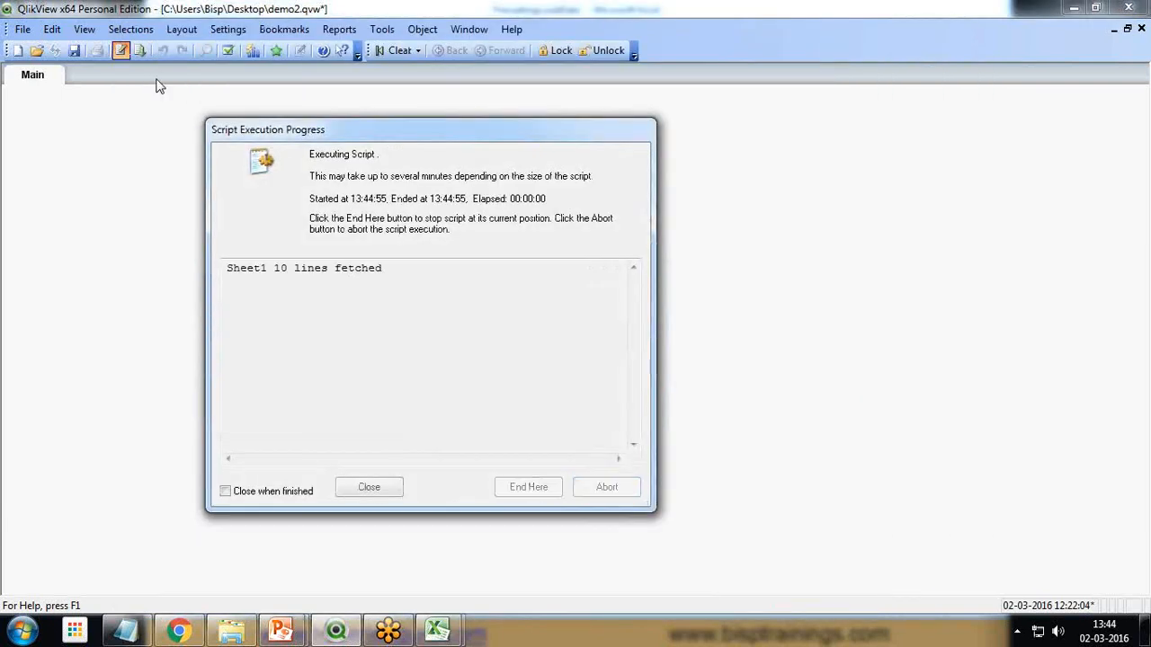
left_click(368, 487)
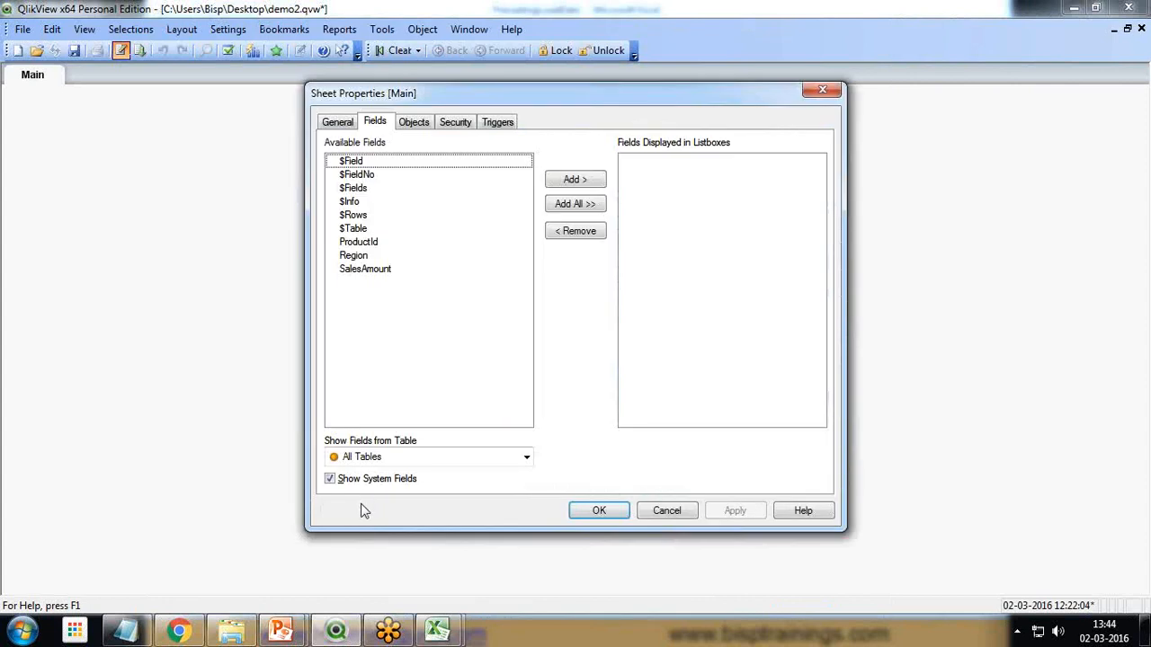
left_click(360, 255)
left_click(572, 180)
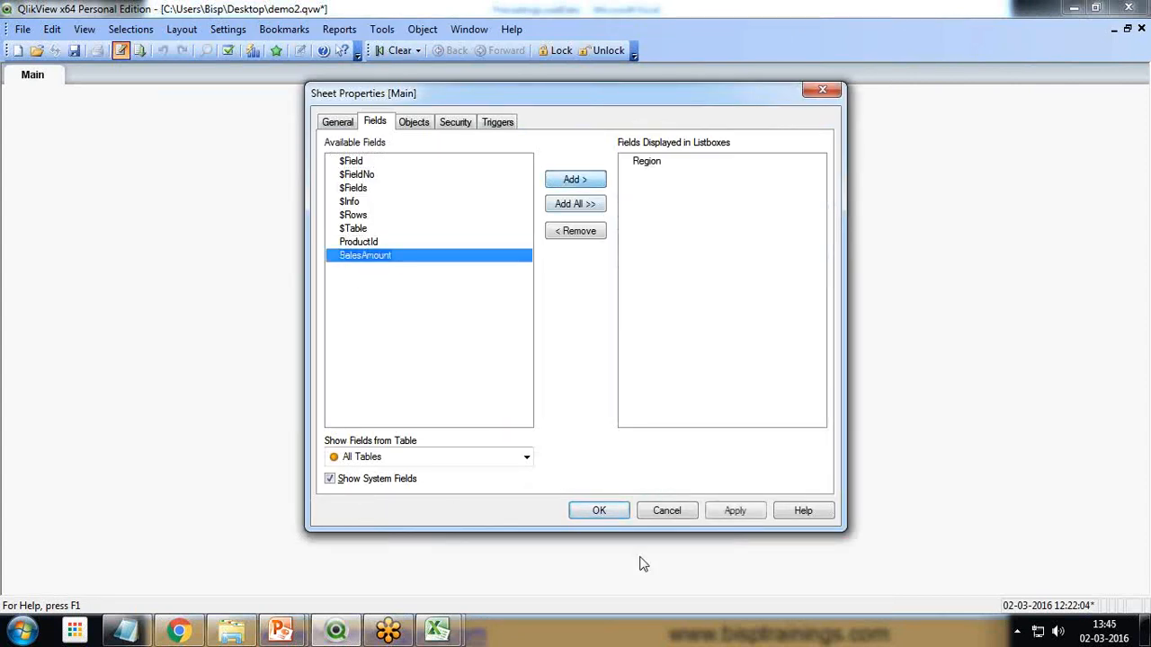
left_click(598, 511)
left_click_drag(43, 95, 144, 157)
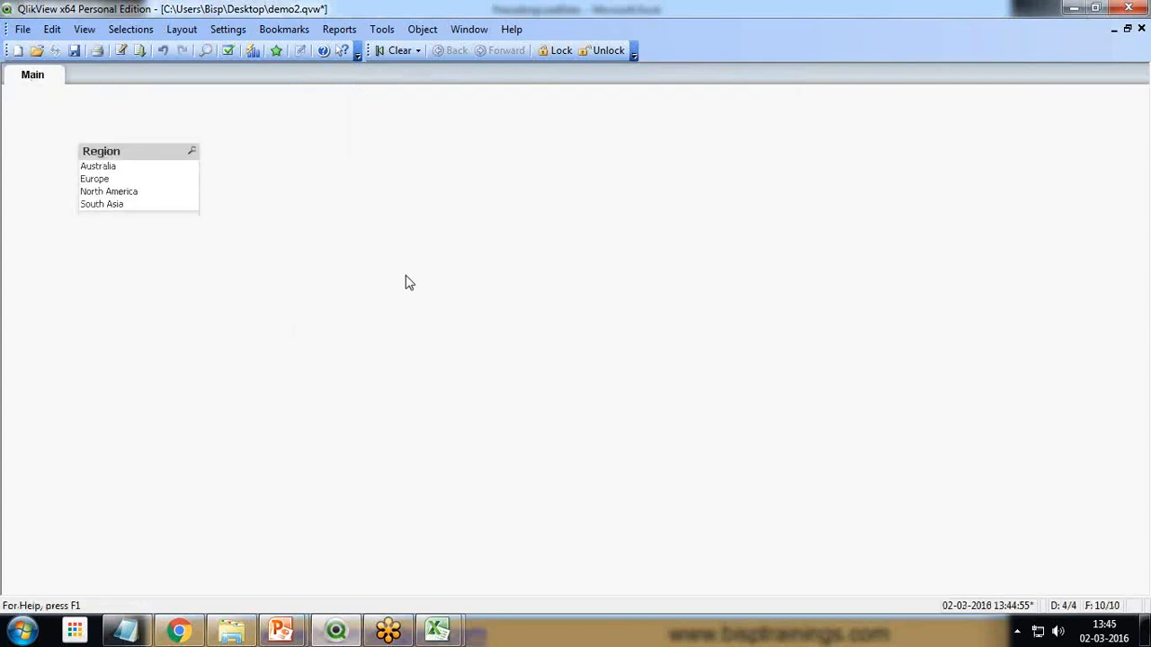
Create a table box with the fields Region, ProductId and SalesAmount and place it beside the Region list box
right_click(390, 218)
mouse_move(475, 265)
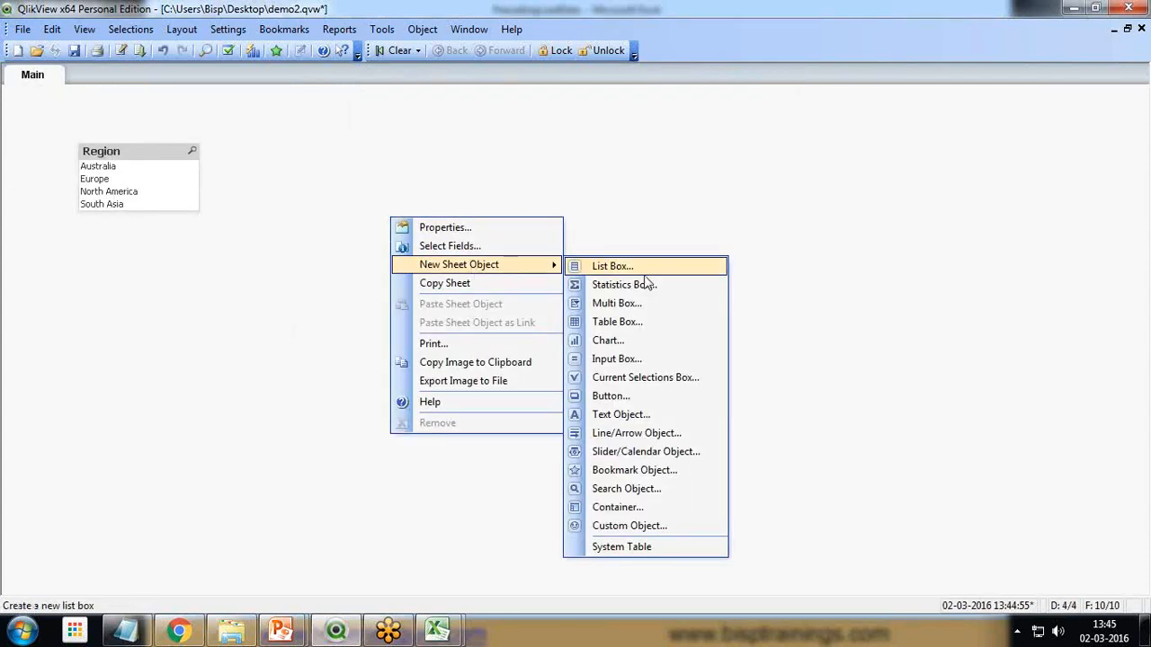
left_click(616, 324)
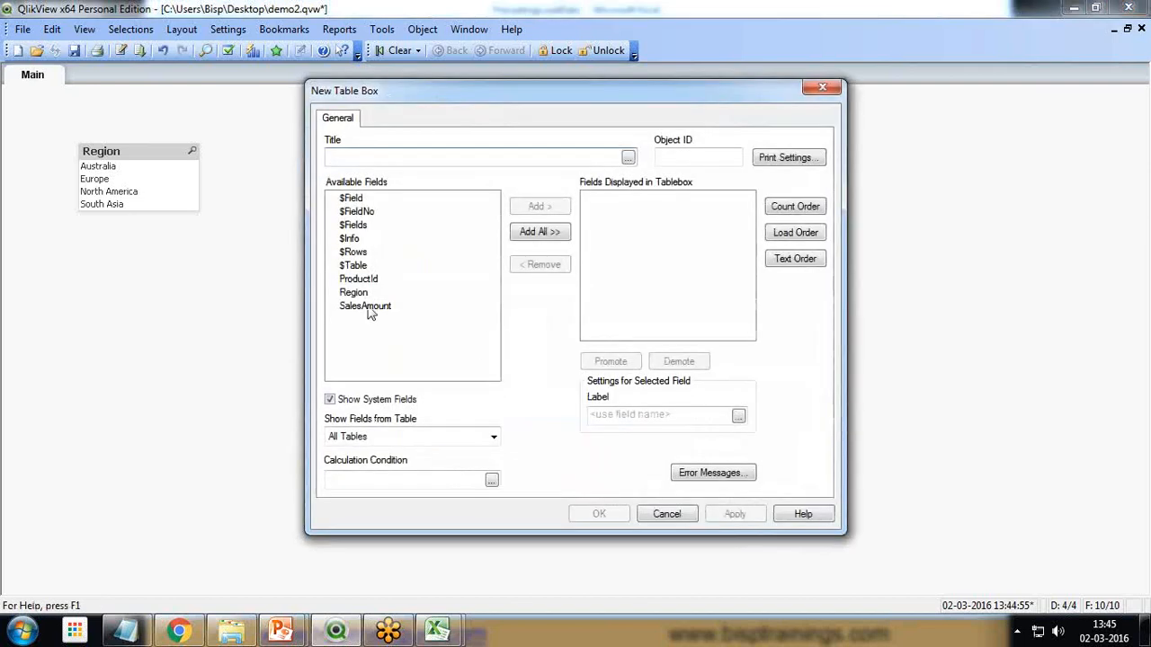
left_click(355, 292)
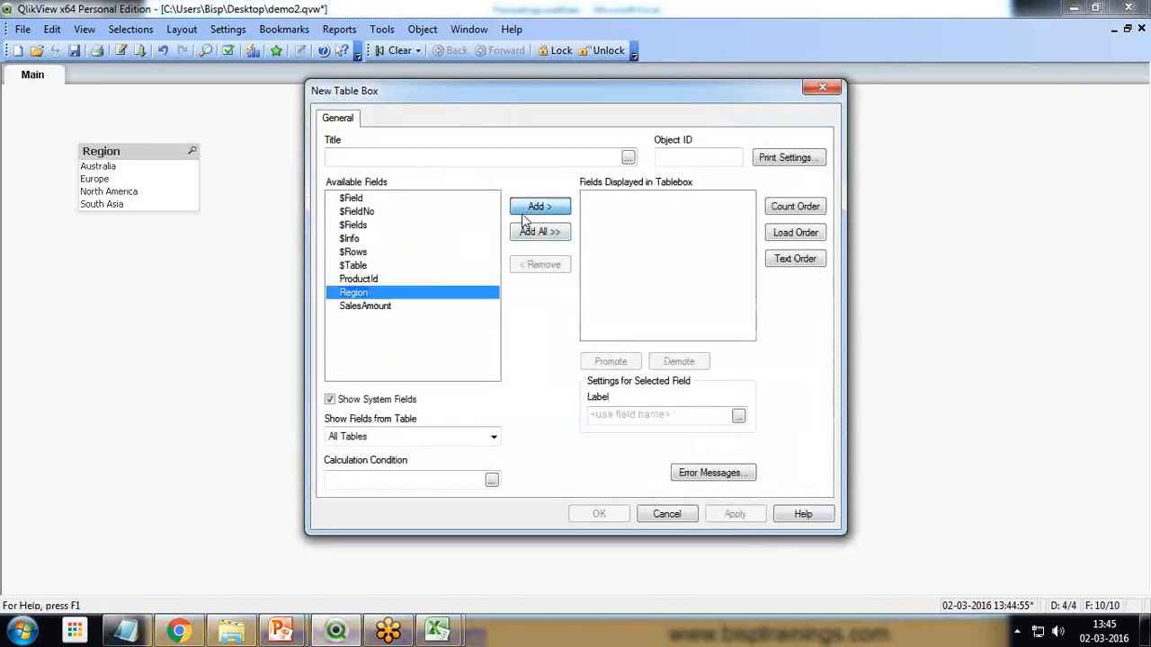
left_click(536, 206)
left_click(389, 279)
left_click(531, 207)
left_click(367, 279)
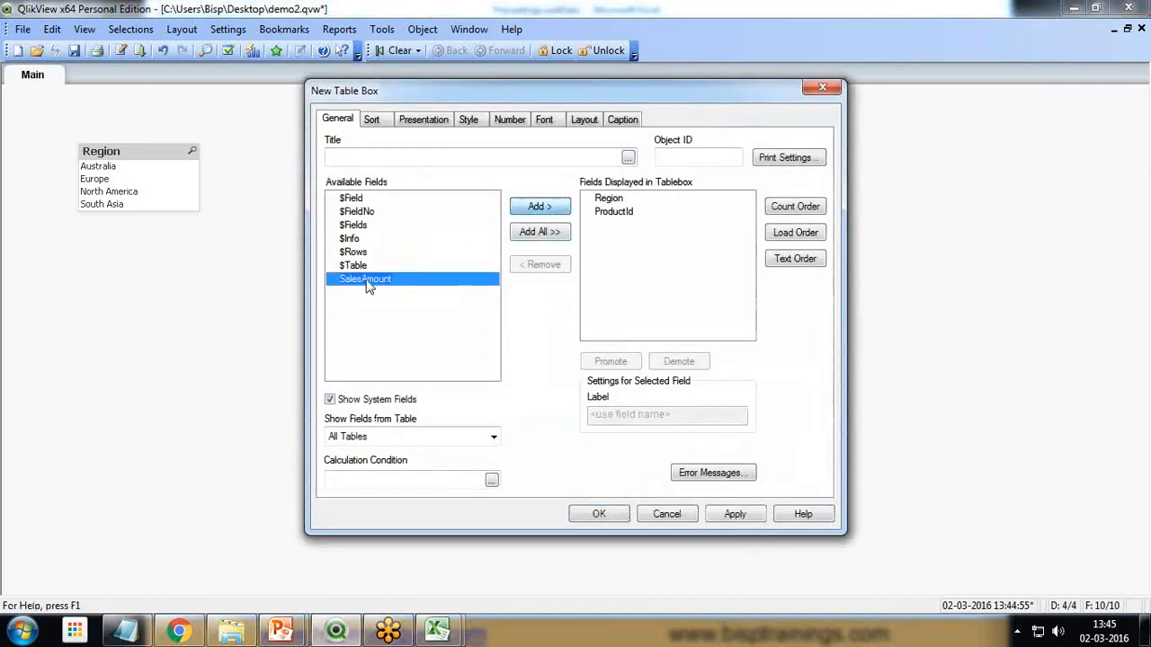
left_click(538, 208)
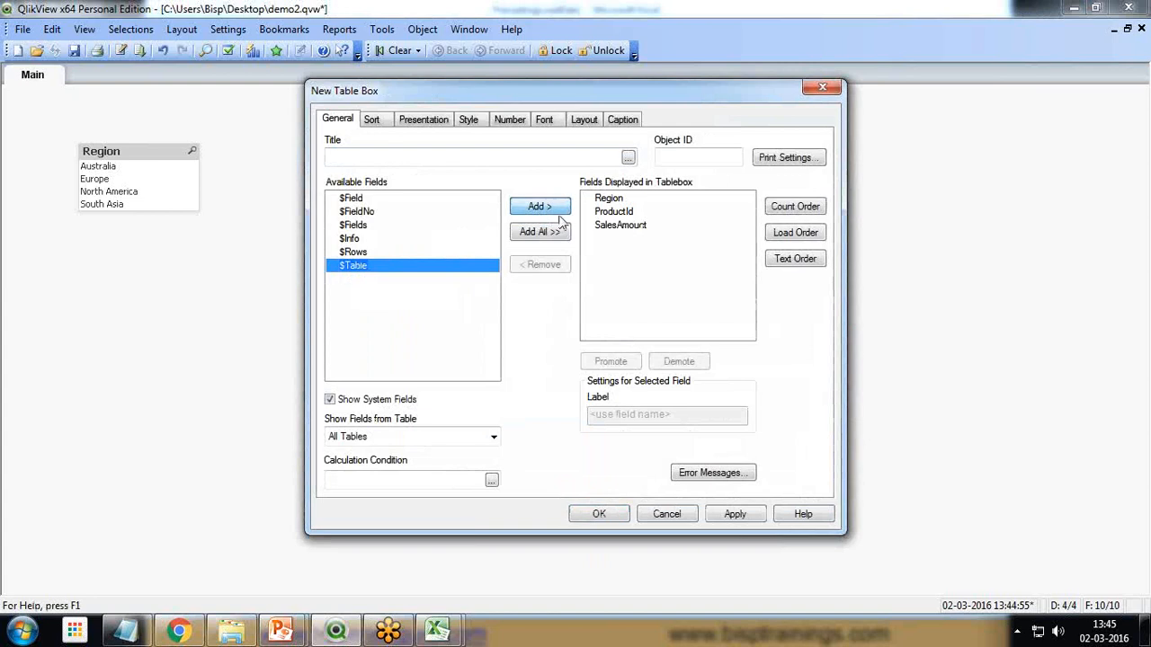
left_click(599, 515)
left_click_drag(444, 232, 341, 144)
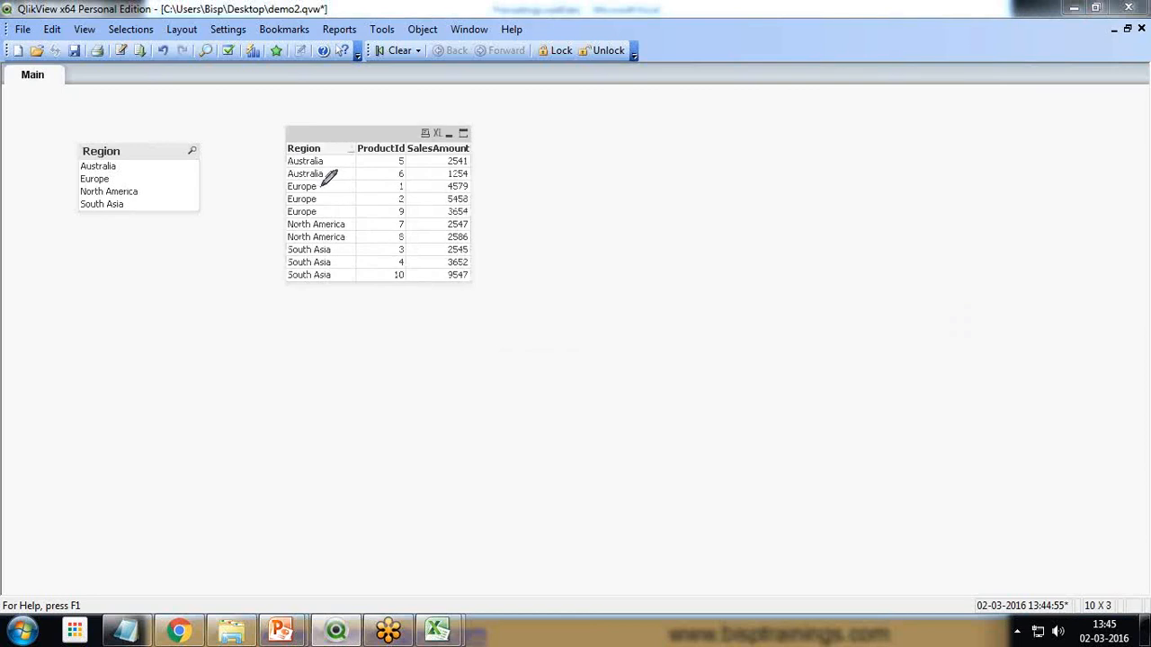
mouse_move(322, 185)
left_mouse_down()
mouse_move(334, 196)
mouse_move(320, 216)
mouse_move(354, 239)
left_mouse_up()
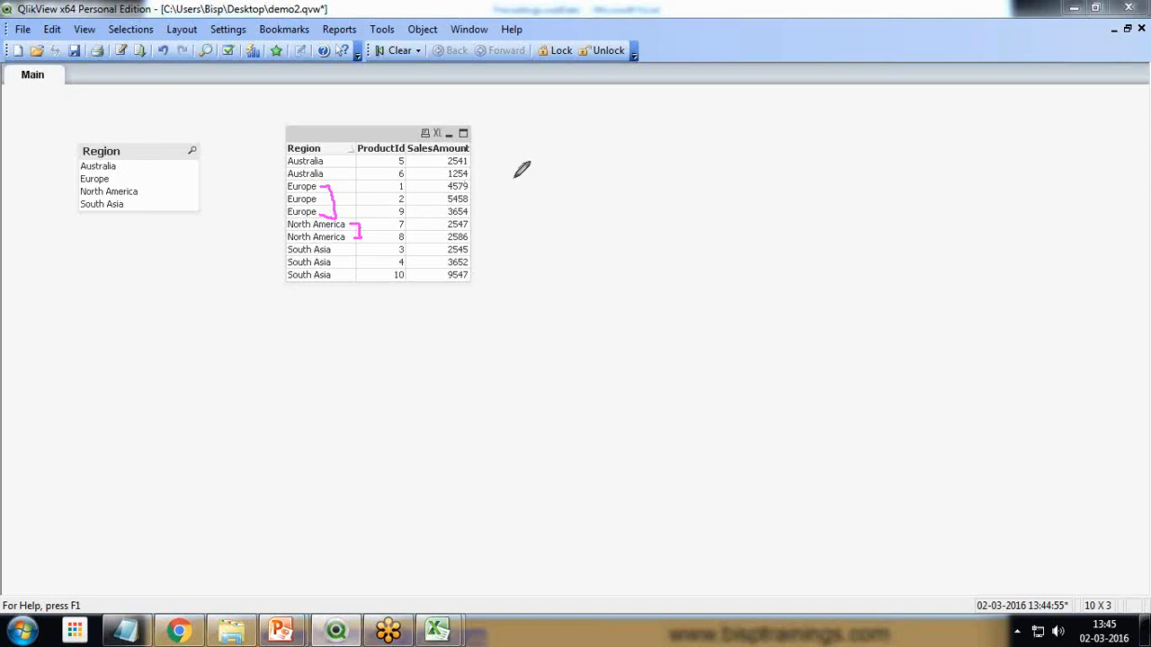
mouse_move(419, 137)
left_mouse_down()
mouse_move(477, 134)
mouse_move(433, 131)
mouse_move(410, 153)
left_mouse_up()
mouse_move(273, 159)
left_mouse_down()
mouse_move(330, 151)
mouse_move(280, 137)
mouse_move(297, 151)
left_mouse_up()
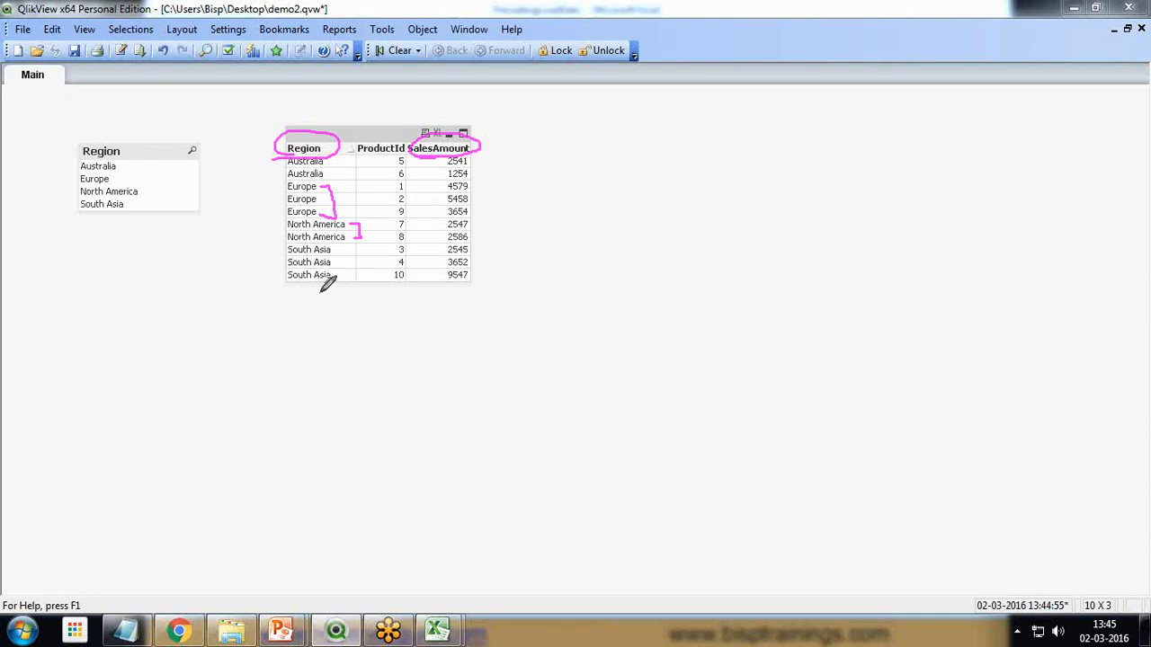
key("Escape")
Move the table box below the Region list box
left_click(1063, 331)
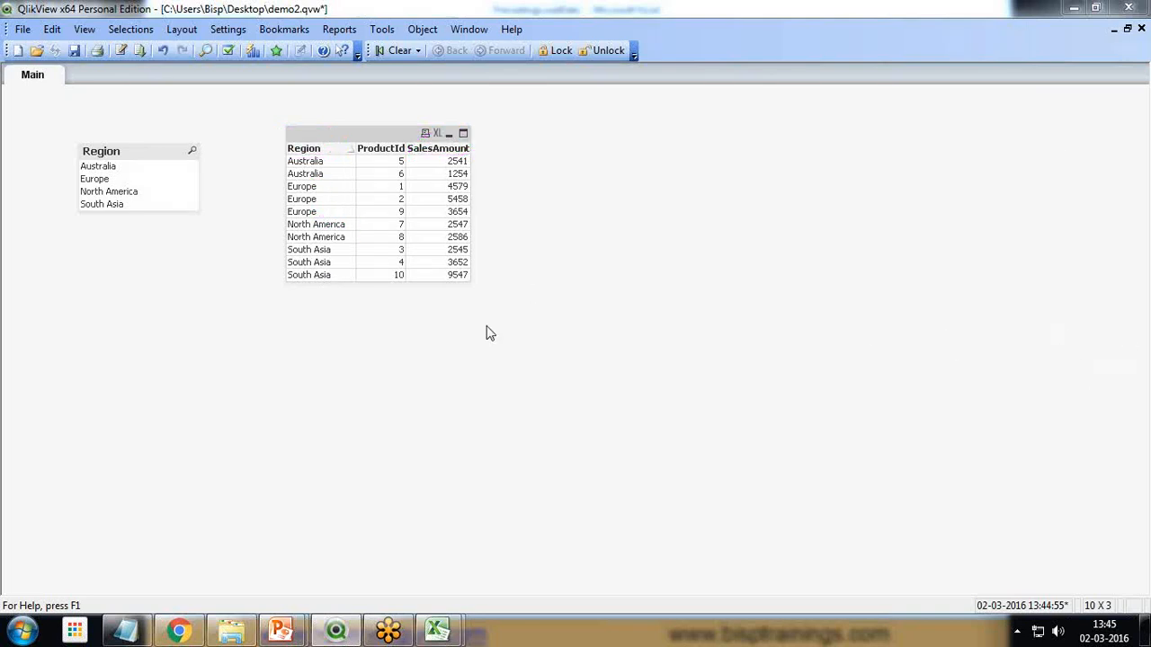
key("ctrl+v")
left_click_drag(137, 265, 137, 264)
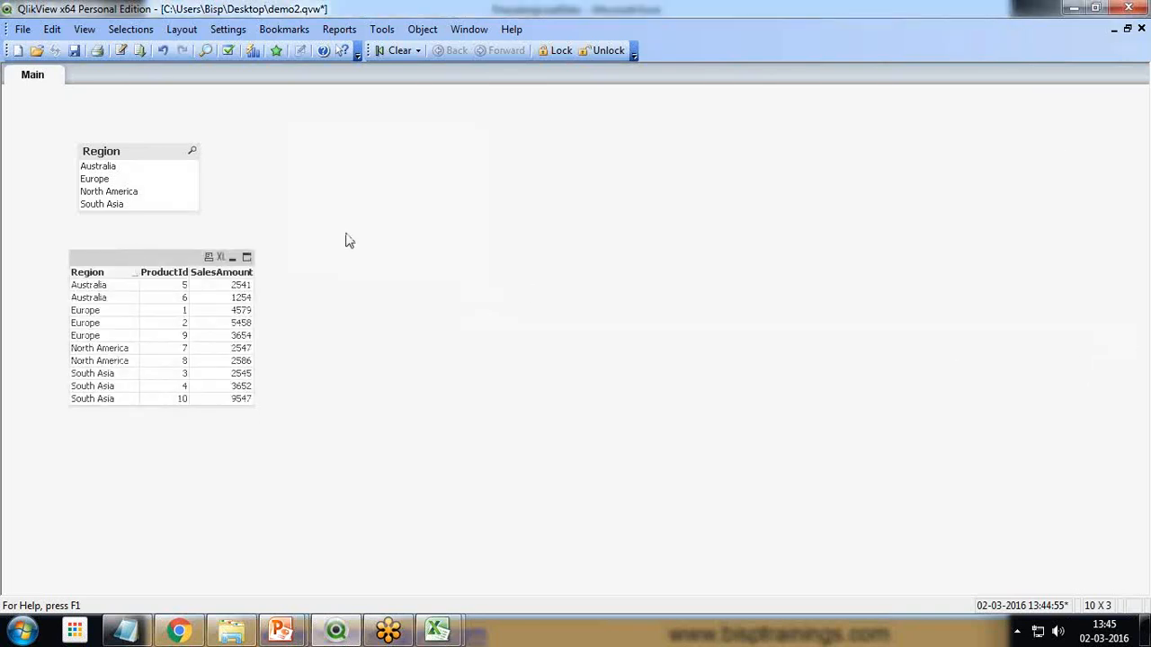
Open the load script and replace the Directory statement with the table label "AllRegion:"
left_click(118, 49)
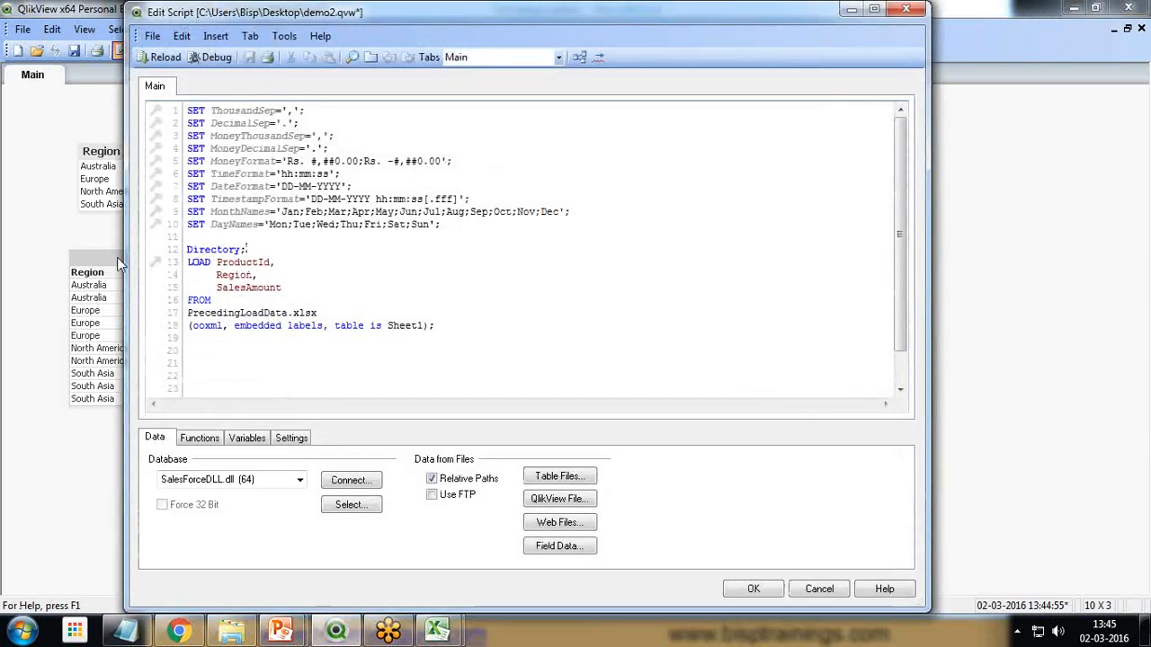
key("shift+Home")
key("BackSpace")
type("A")
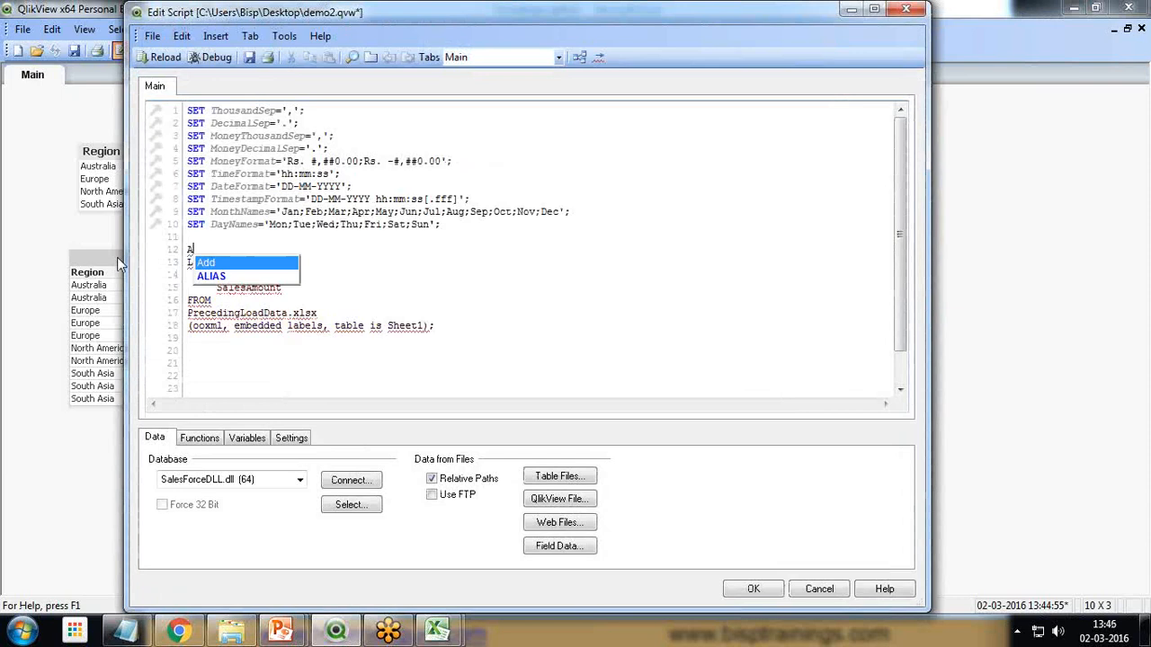
type("llRegtion:")
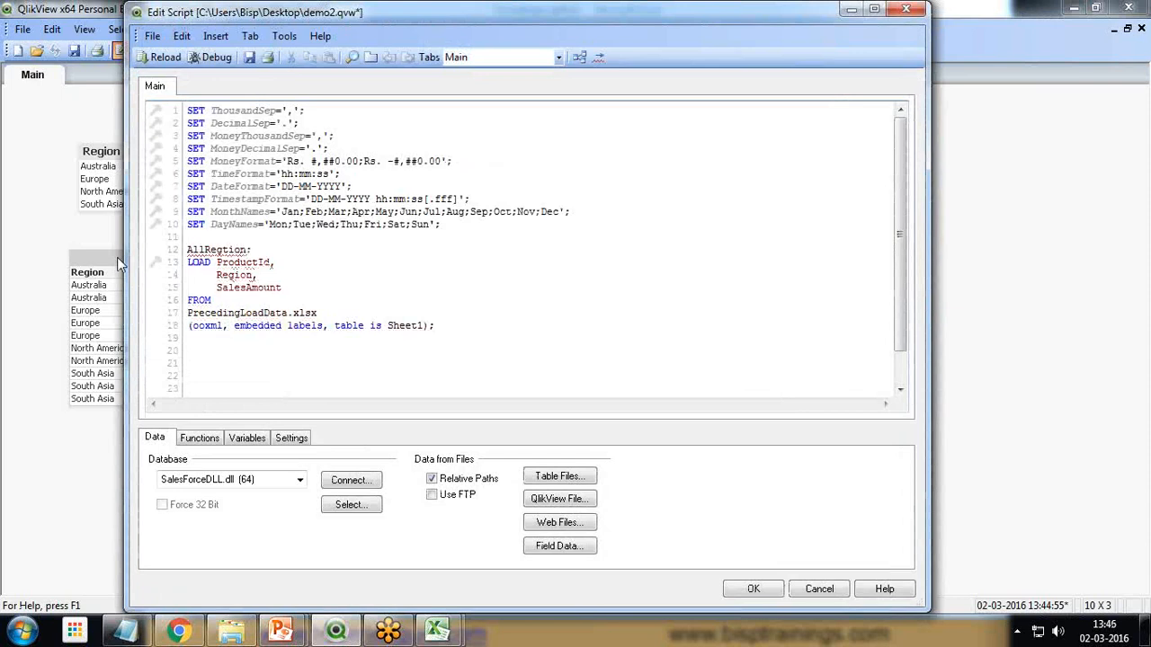
key("BackSpace")
key("BackSpace")
key("BackSpace")
key("BackSpace")
key("BackSpace")
type("i")
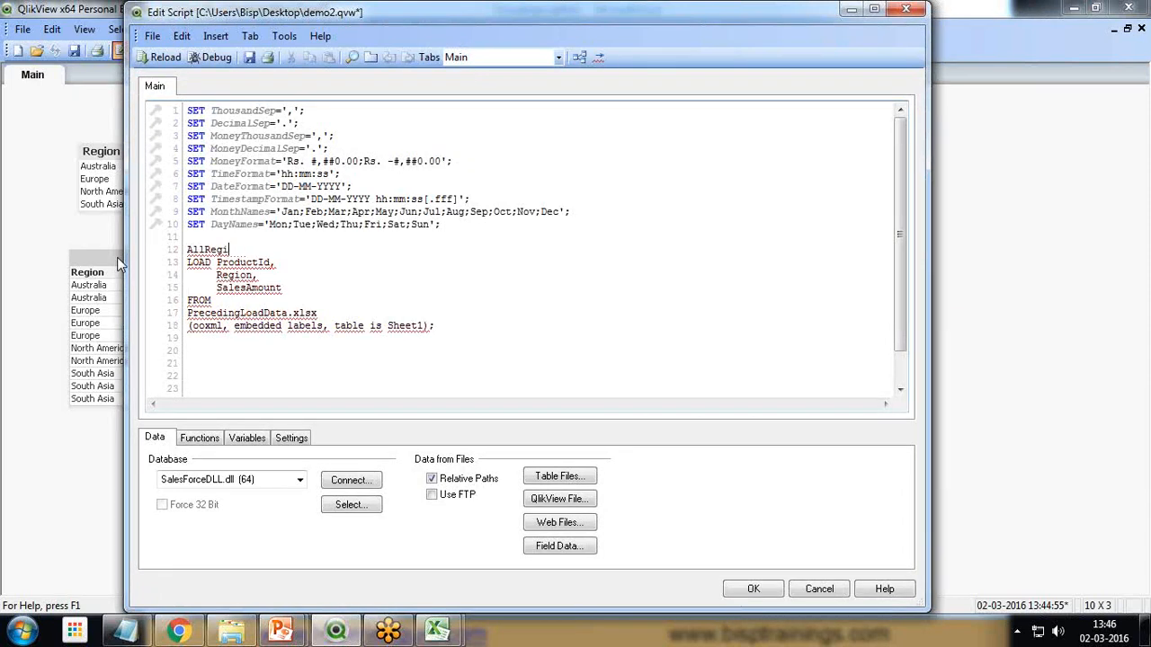
type("on:")
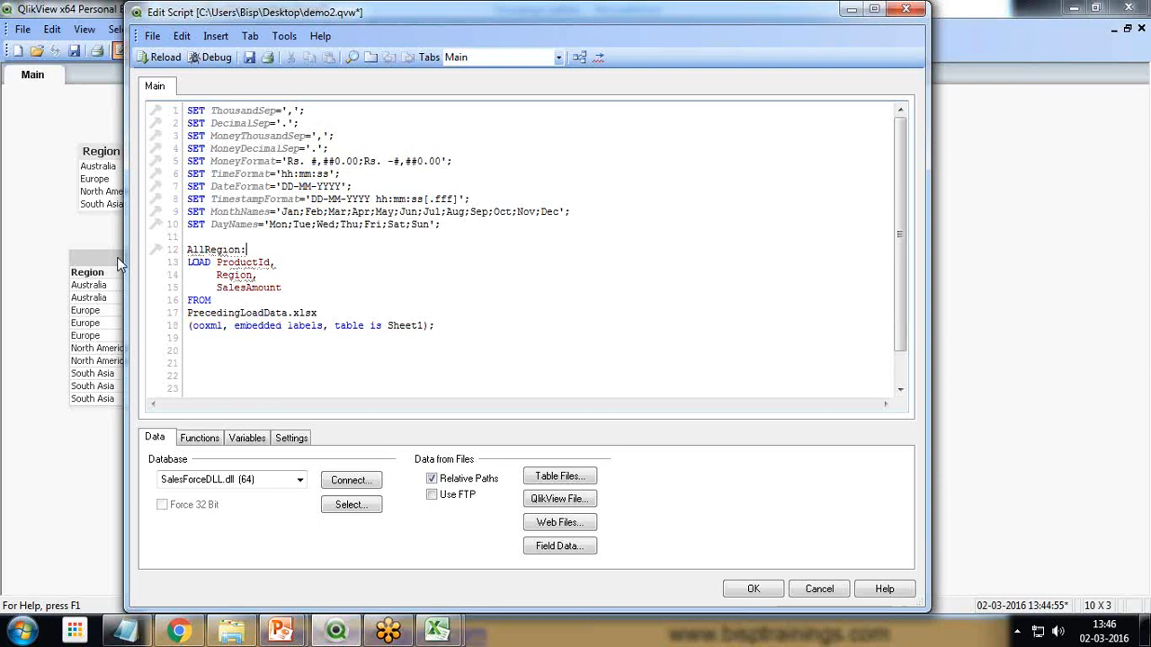
Insert a preceding LOAD statement above the AllRegion label, with Region as its first field
key("Home")
key("Return")
key("Up")
key("Return")
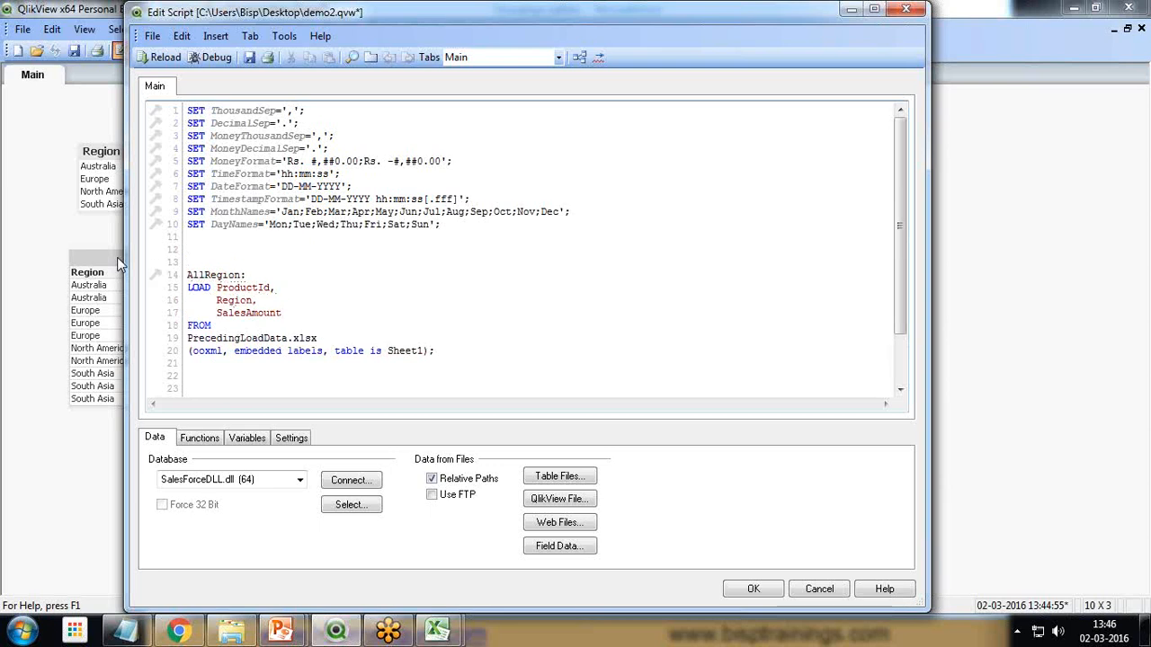
key("Up")
type("LOAD")
key("Return")
key("Return")
key("Return")
key("Return")
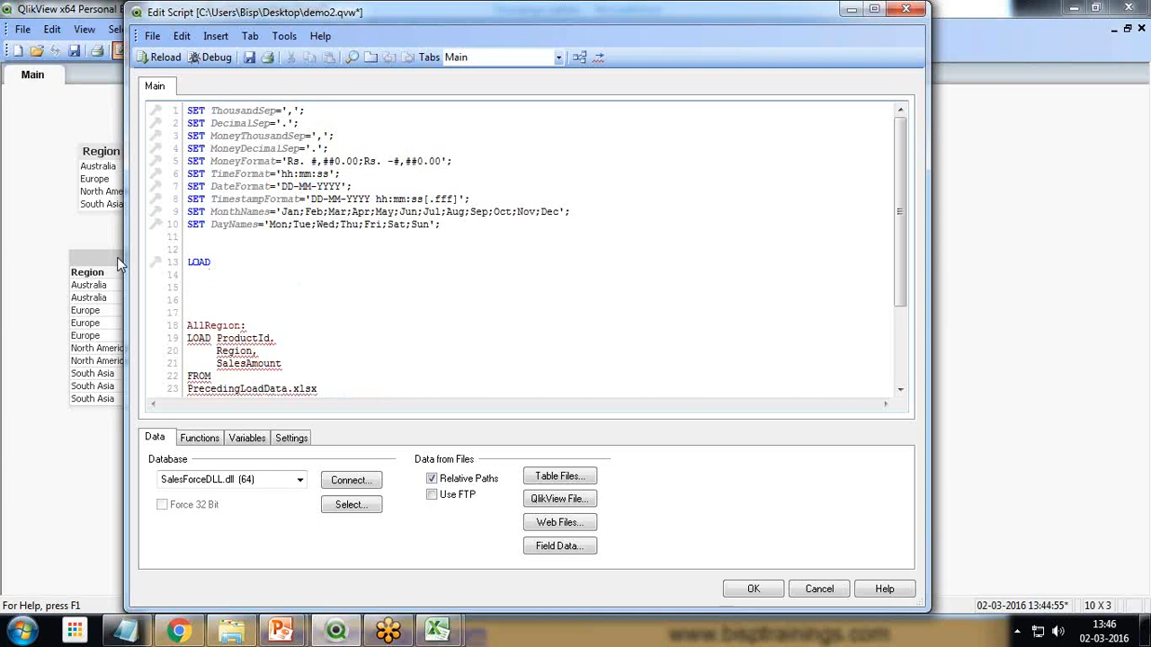
type("Re")
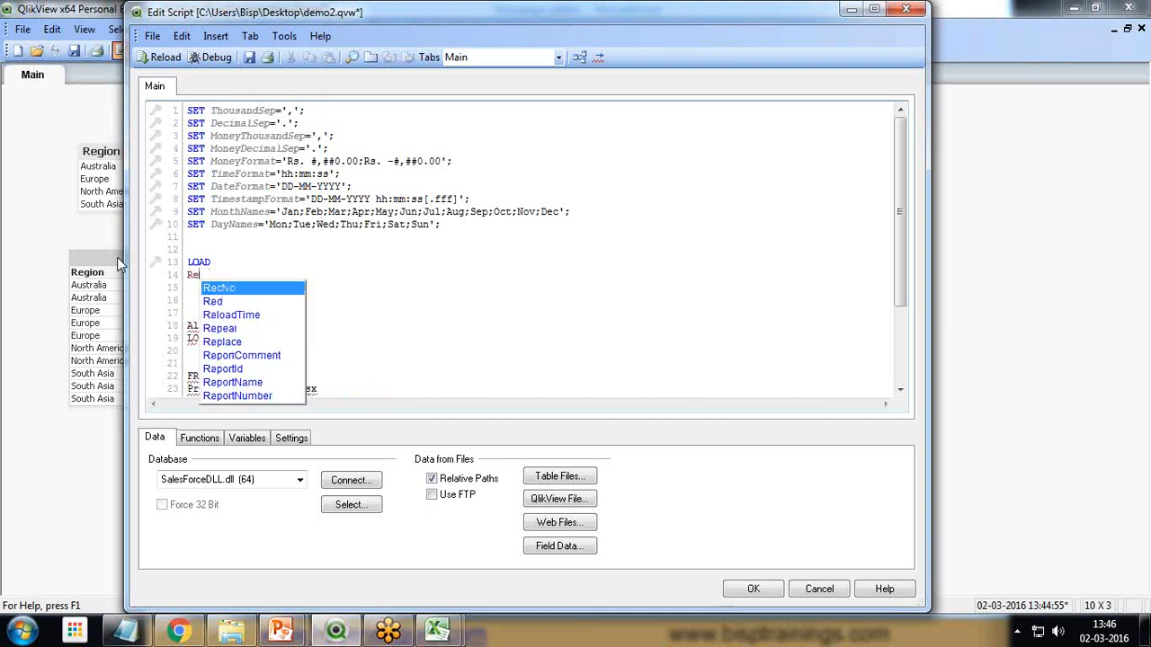
type("gion")
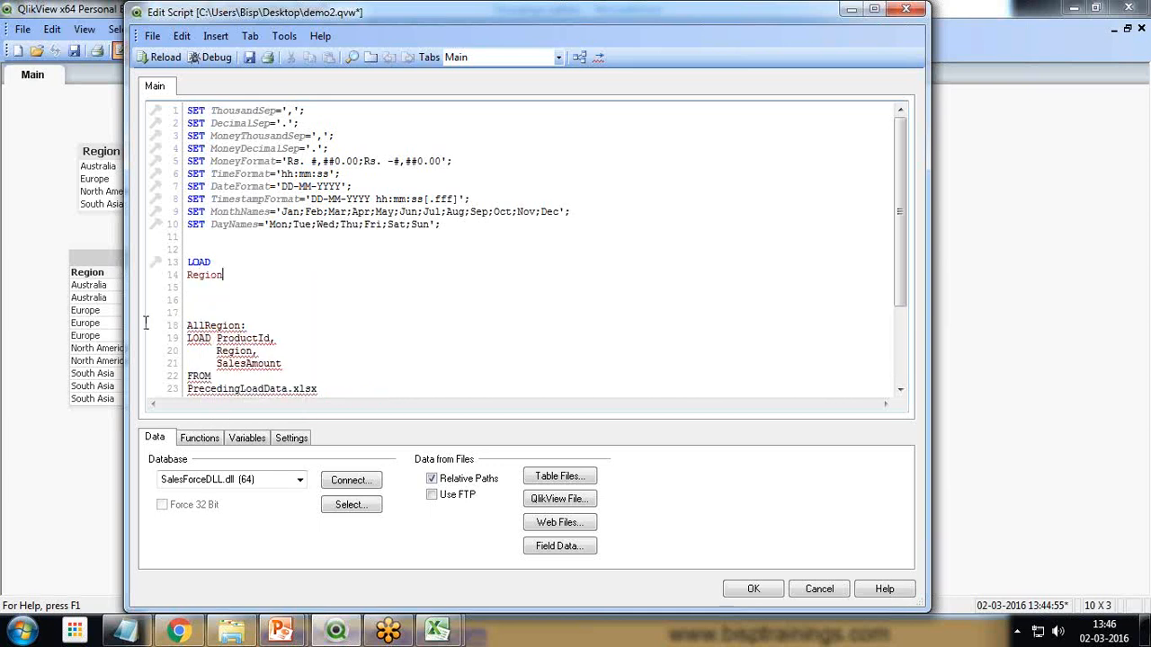
Add the expression Sum(SalesAmount) as the second field of the preceding LOAD, after Region
left_click_drag(210, 350, 259, 350)
left_click(238, 274)
type(",Sum")
key("Down")
key("Down")
key("Return")
type("(")
left_click_drag(216, 364, 284, 363)
key("ctrl+c")
left_click(273, 276)
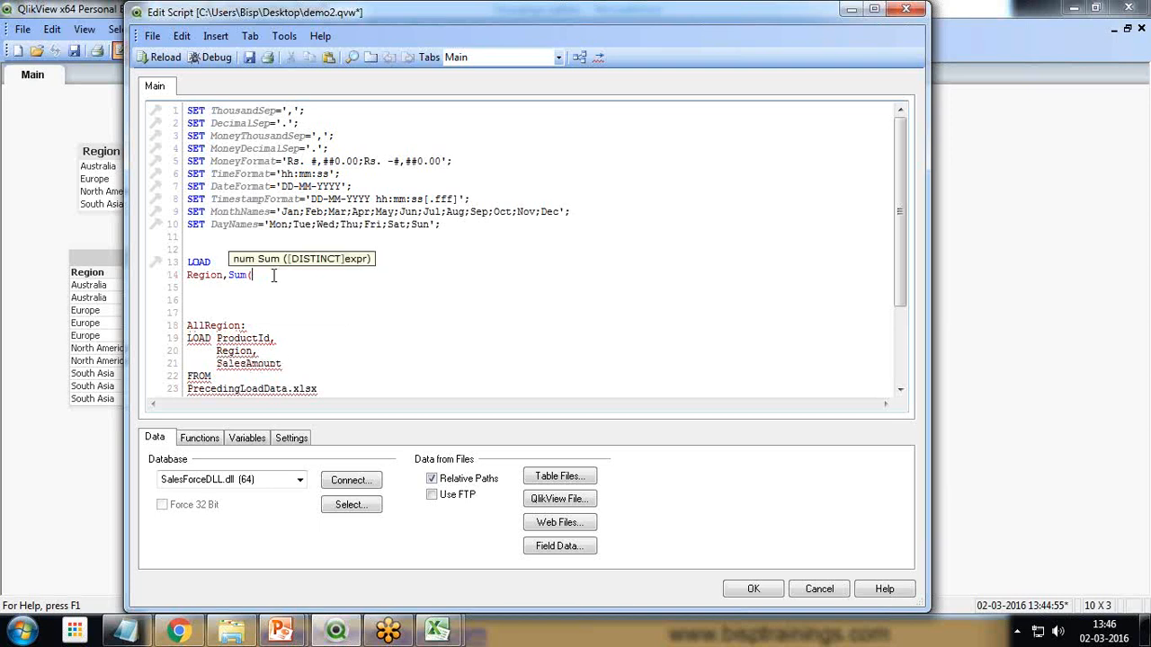
key("ctrl+v")
type(") as ")
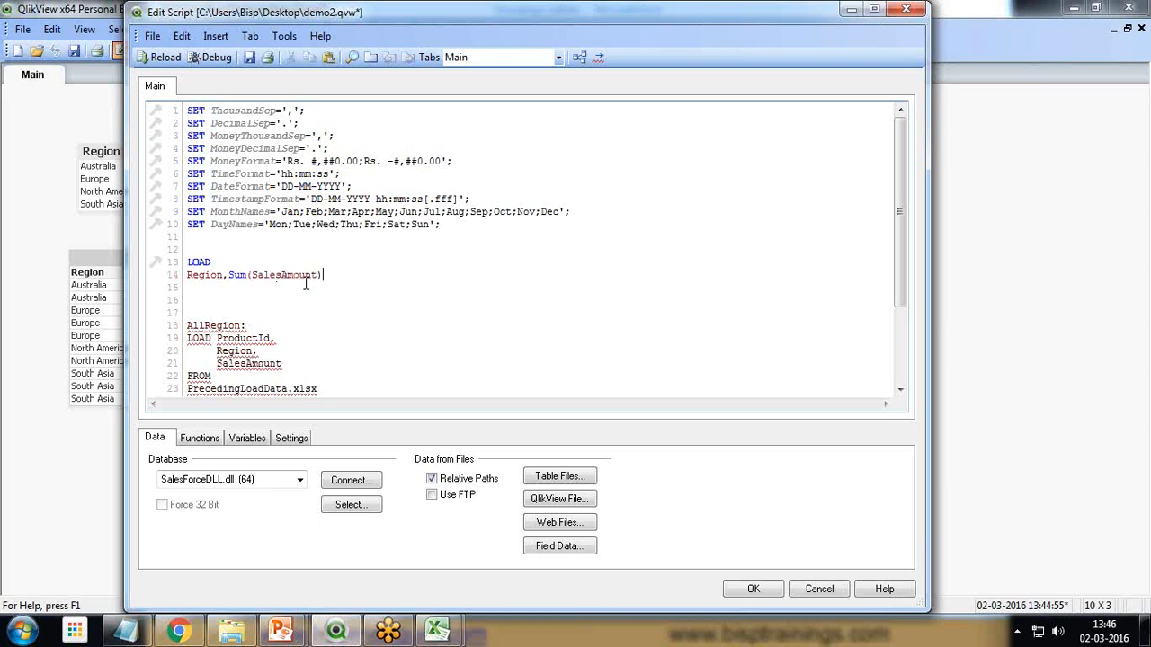
Name the summed field TotalSales and end the preceding LOAD with "Group by Region;"
type("T")
type("otalSlae")
type("g")
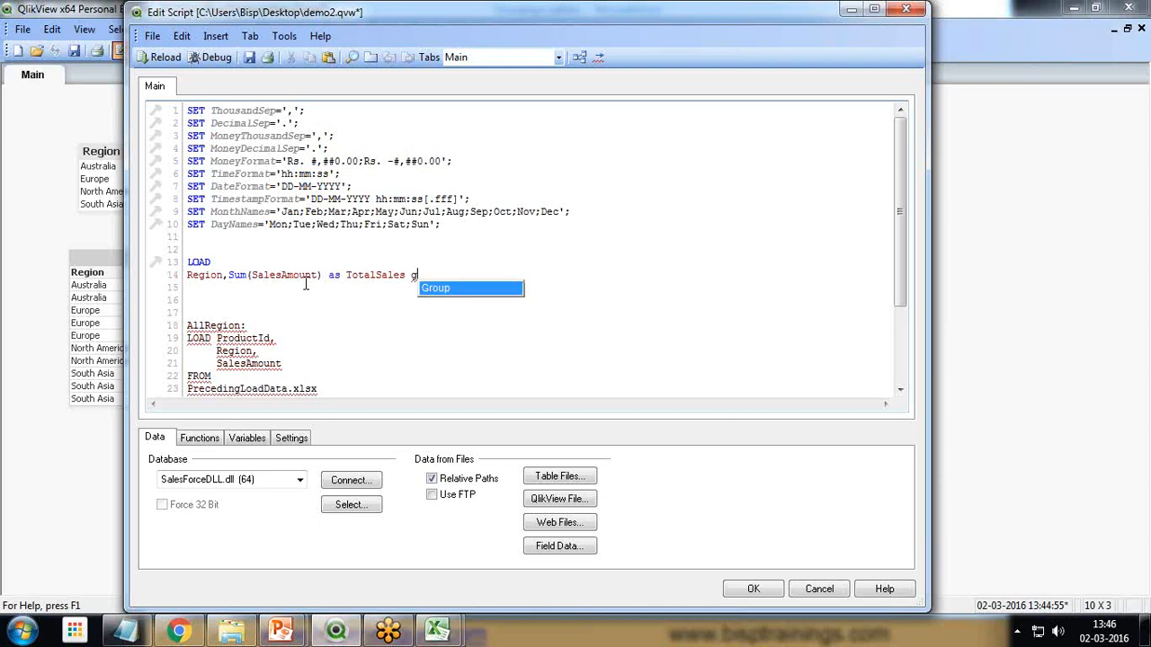
key("Return")
type("by")
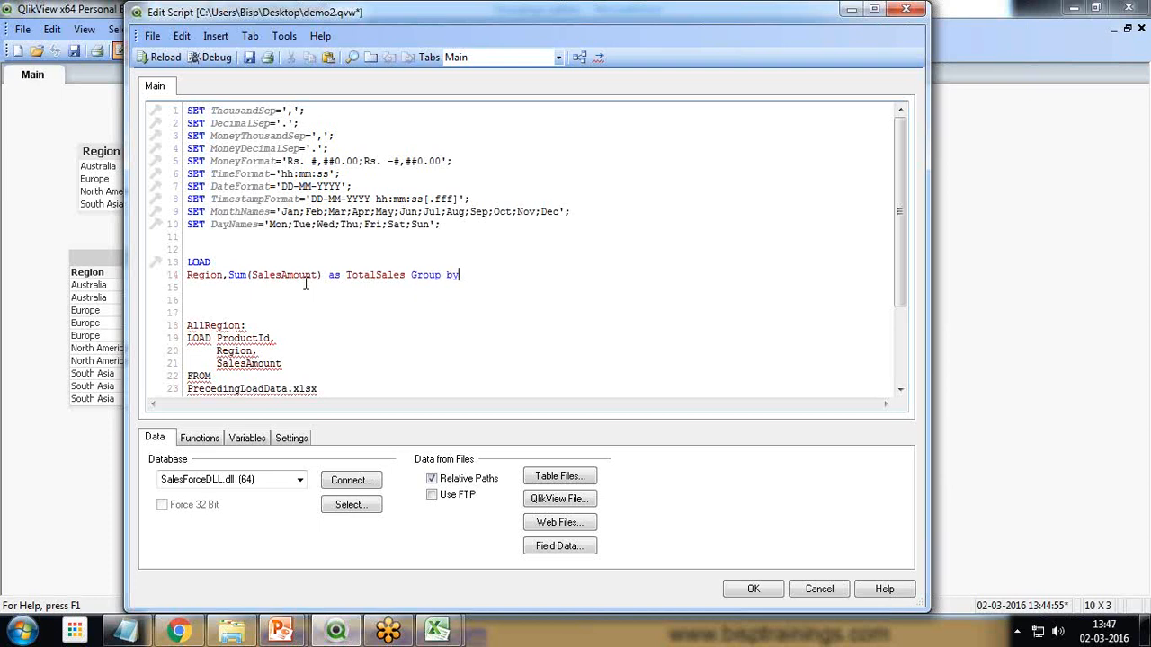
key("Return")
key("BackSpace")
type("Region;")
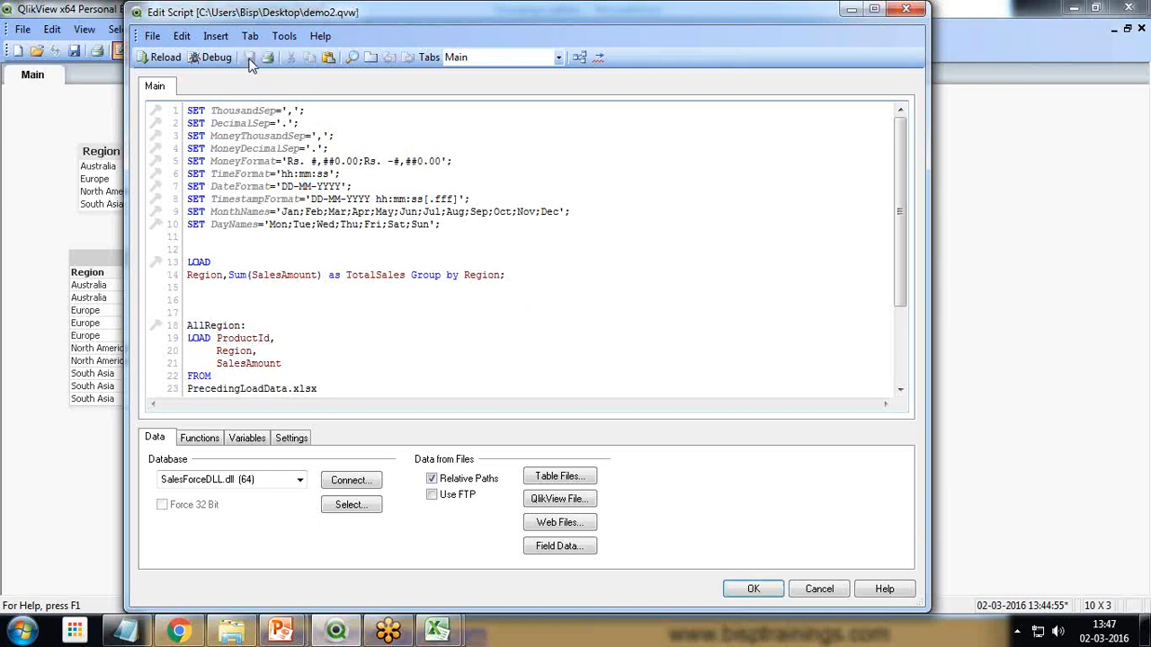
Reload the script, check the number of lines fetched for AllRegion, and close the execution progress window
left_click(148, 56)
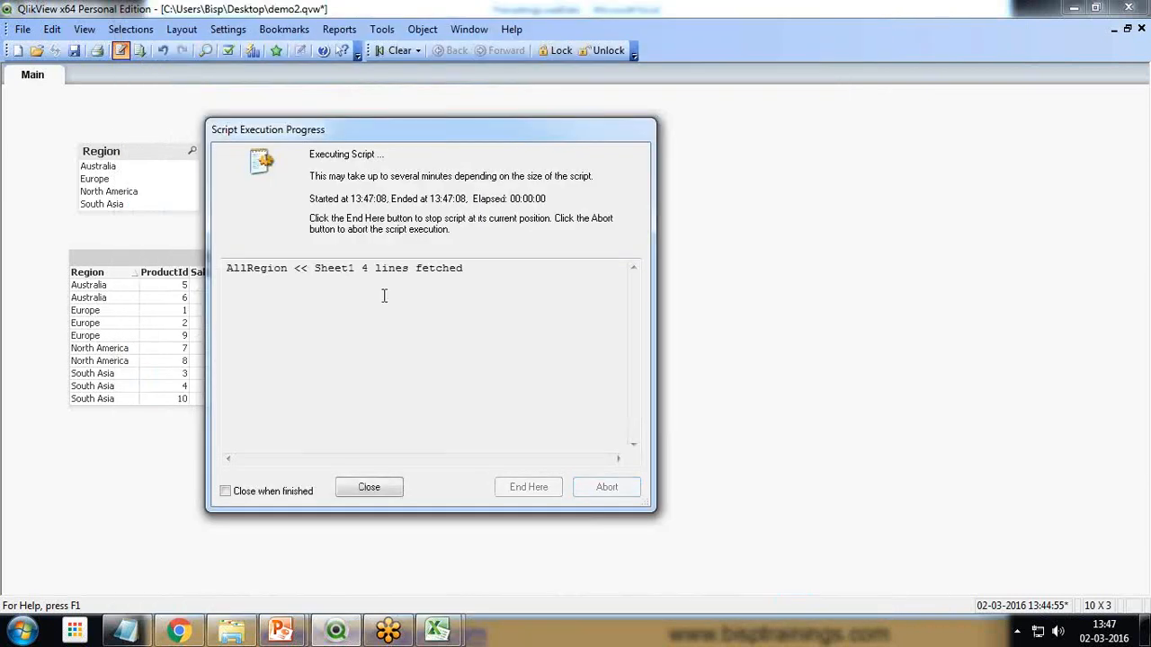
left_click_drag(311, 268, 468, 268)
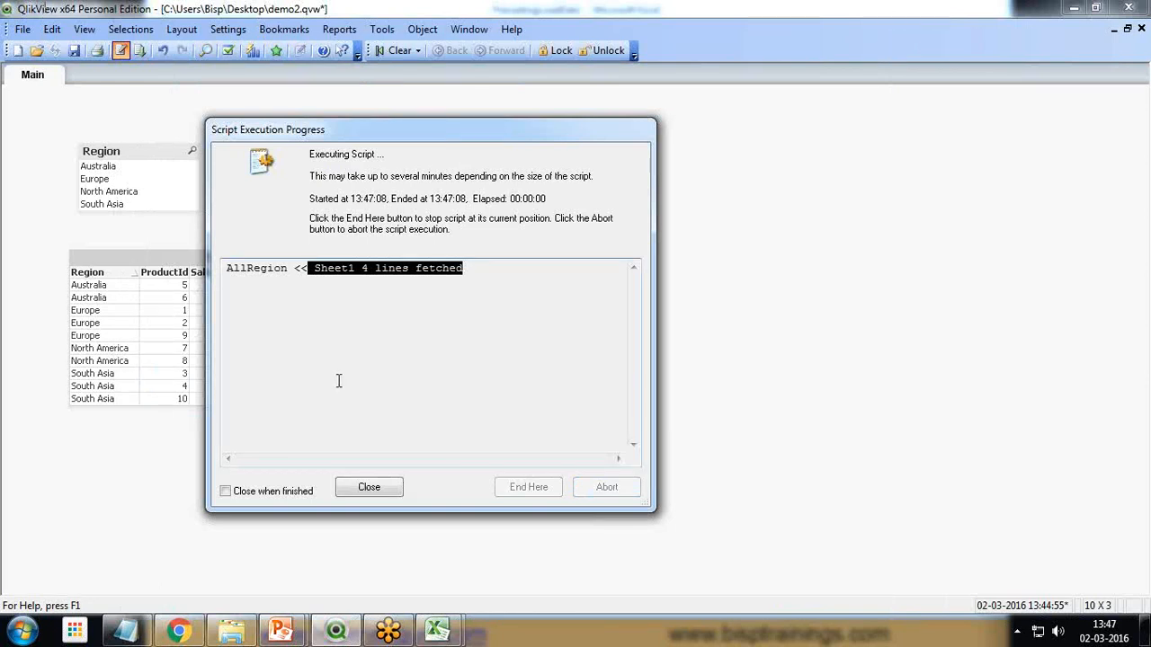
left_click(334, 284)
left_click_drag(314, 268, 446, 270)
left_click(372, 485)
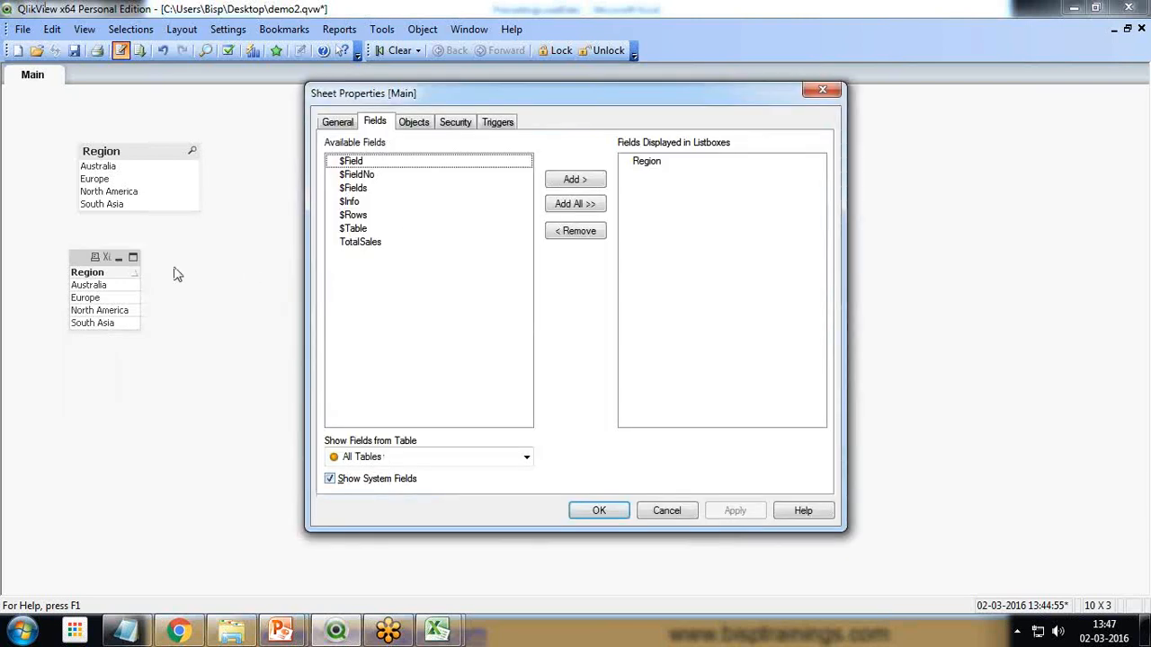
Add TotalSales to the fields displayed in list boxes on the Main sheet
left_click_drag(428, 98, 652, 96)
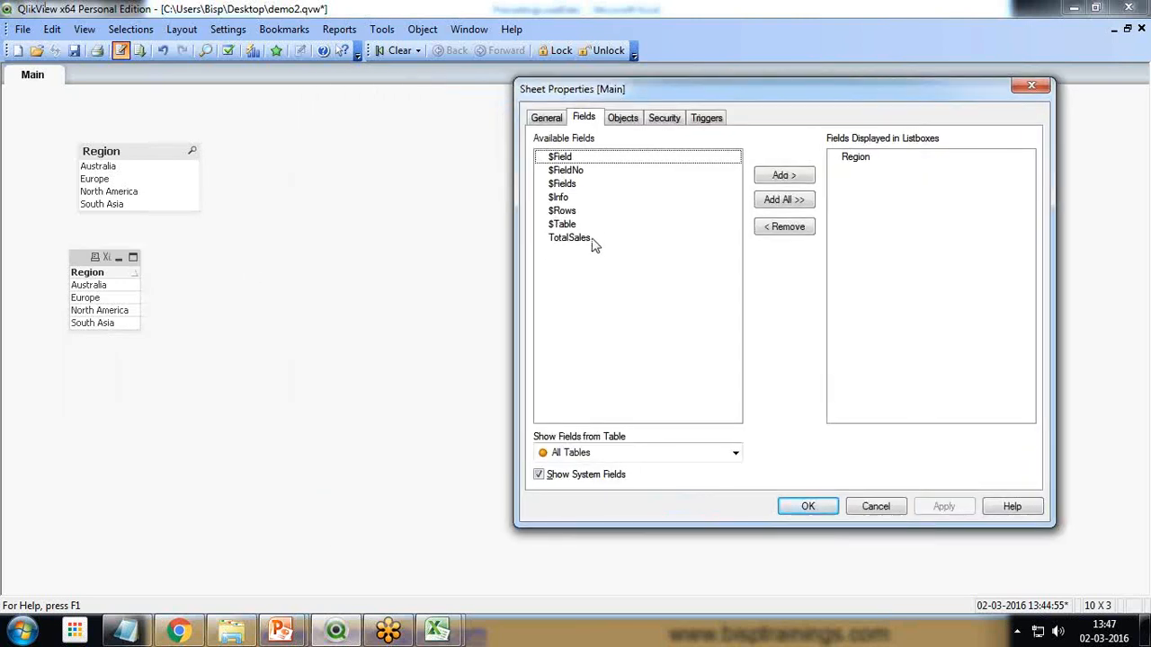
left_click(576, 245)
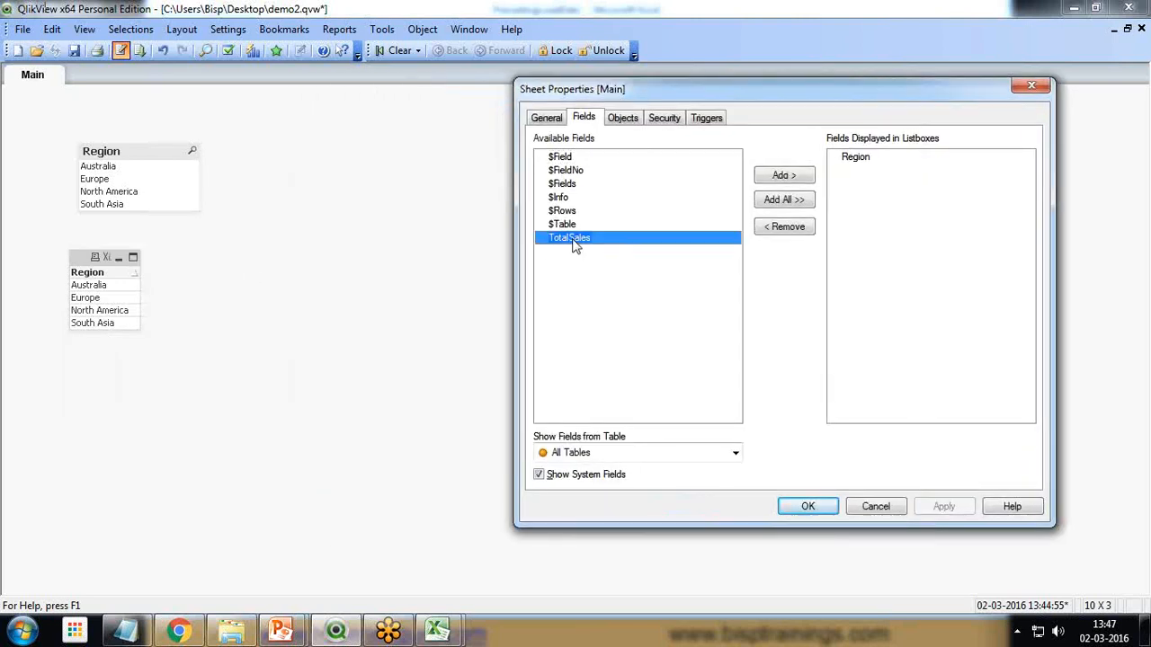
left_click(800, 177)
left_click_drag(806, 90, 582, 105)
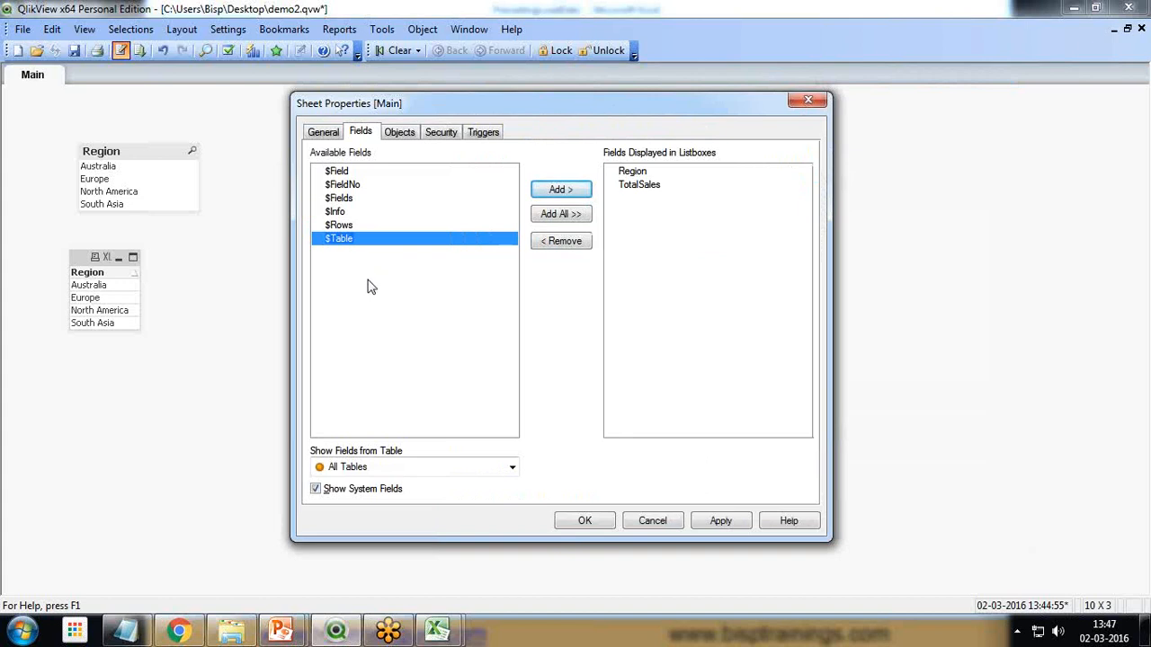
Switch to the PrecedingLoadData workbook in Excel, examine the SalesAmount column, and return to QlikView
mouse_move(454, 630)
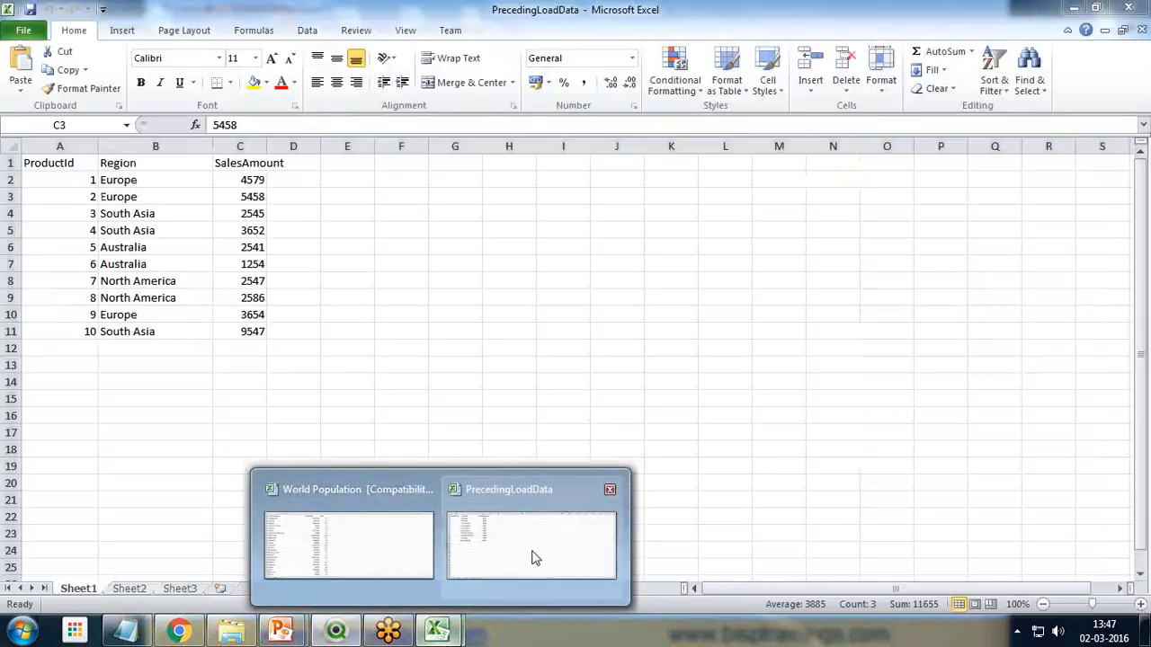
left_click(531, 553)
left_click_drag(259, 163, 255, 232)
left_click(335, 629)
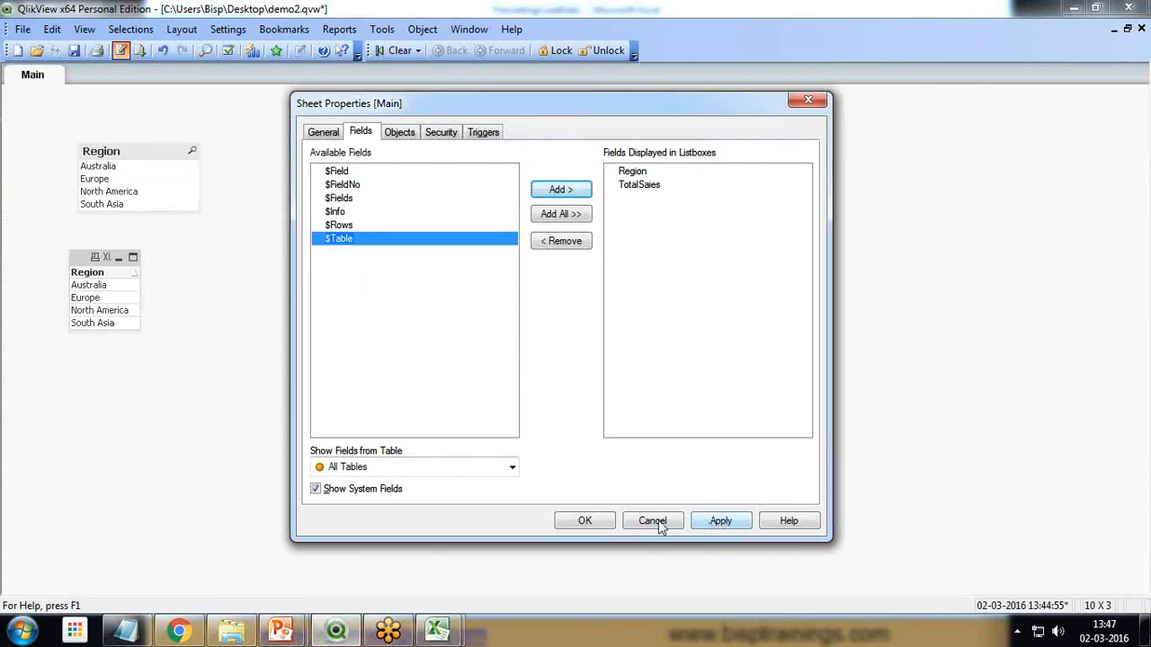
Confirm the sheet fields and arrange the Region and TotalSales list boxes side by side
left_click(584, 522)
left_click_drag(32, 108, 210, 113)
left_click_drag(107, 155, 86, 123)
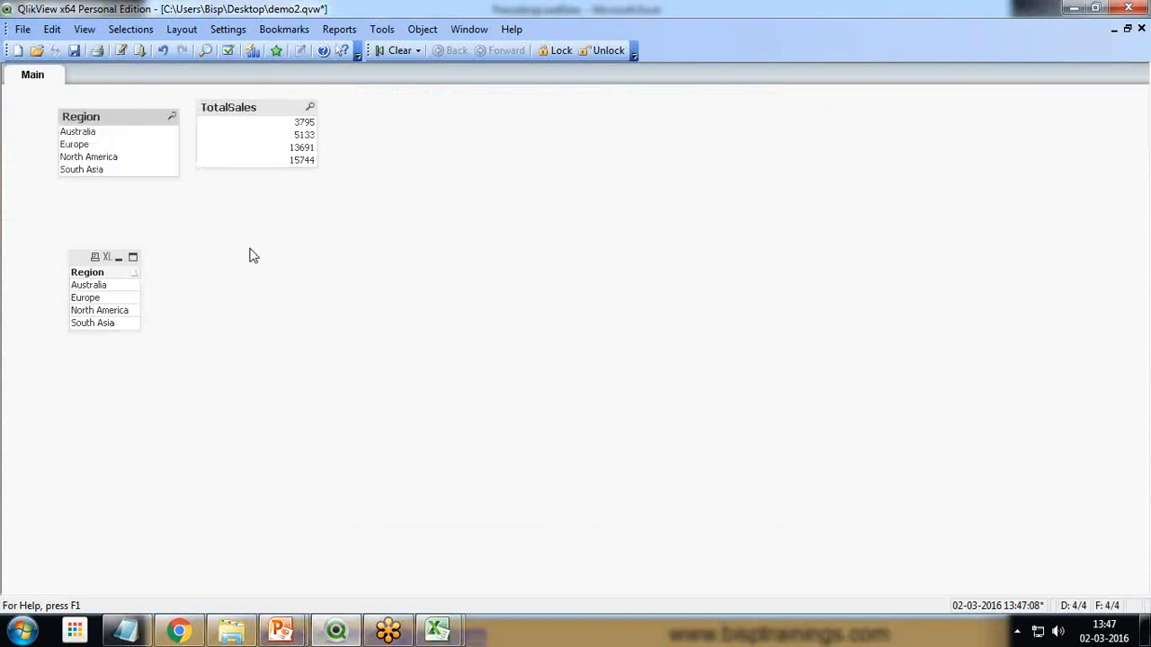
Remove the old table box below the Region list box from the sheet
right_click(312, 266)
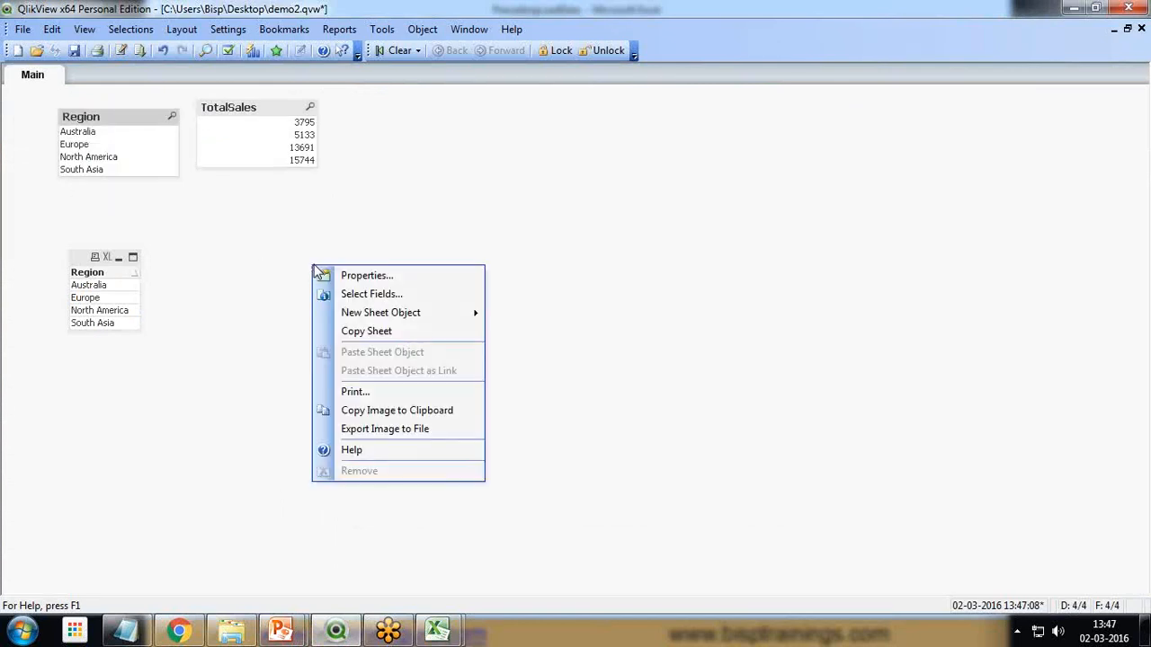
right_click(79, 262)
left_click(131, 485)
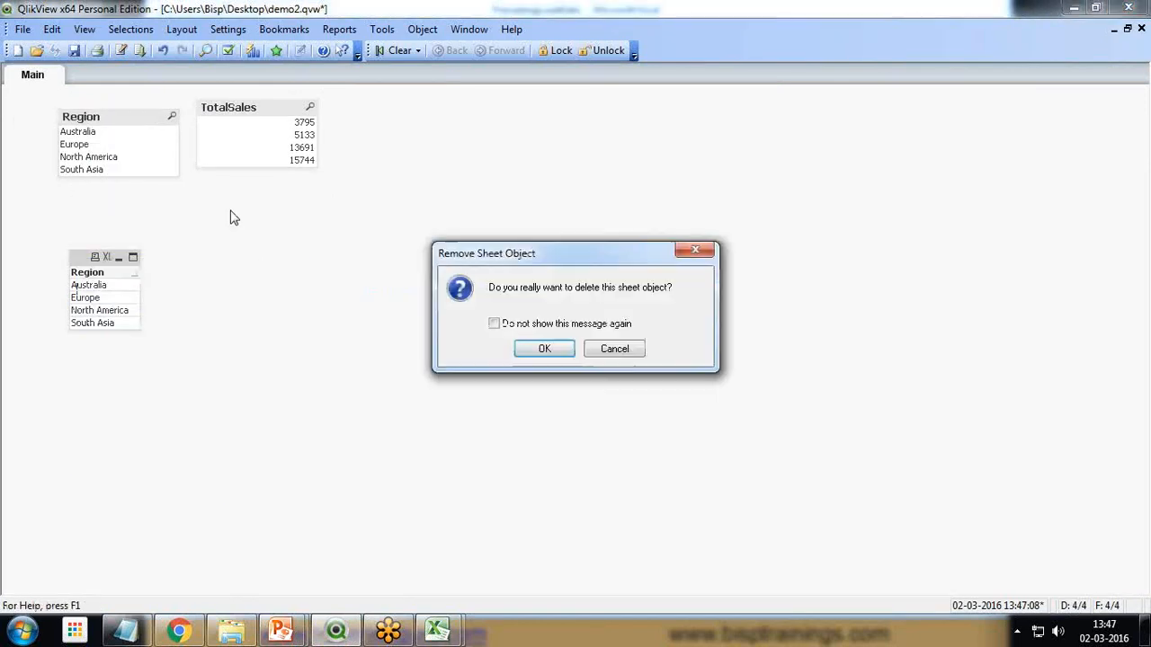
left_click(545, 349)
Move the TotalSales list box below the Region list box and remove it from the sheet
left_click_drag(282, 108, 169, 236)
right_click(189, 235)
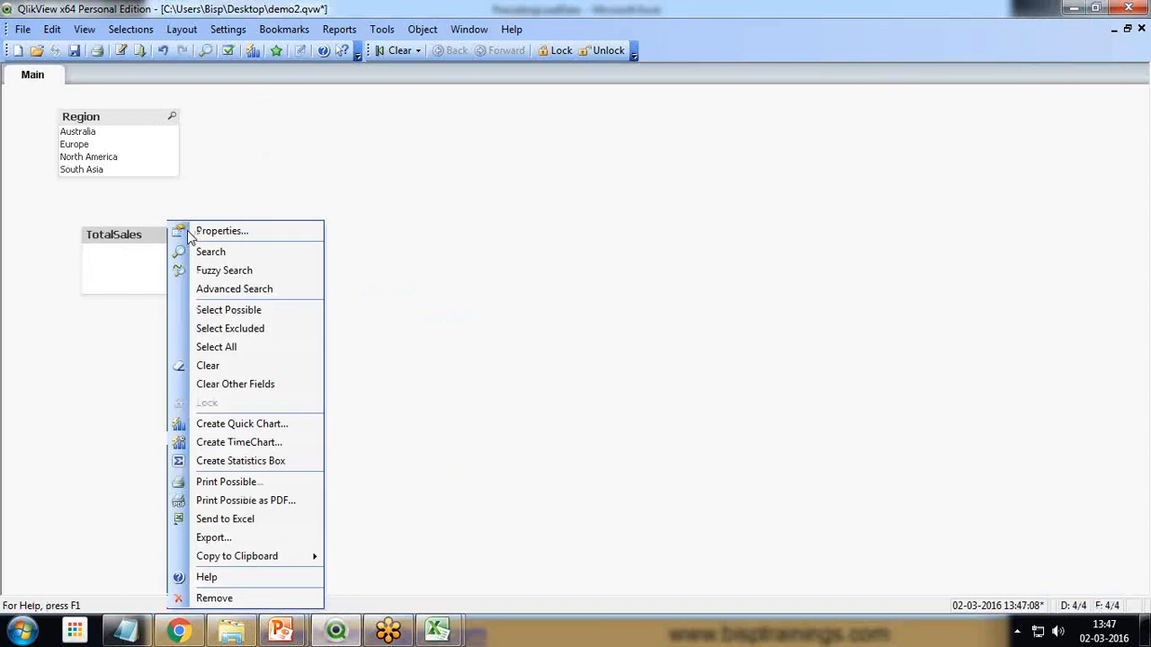
left_click(225, 598)
left_click(539, 349)
right_click(297, 227)
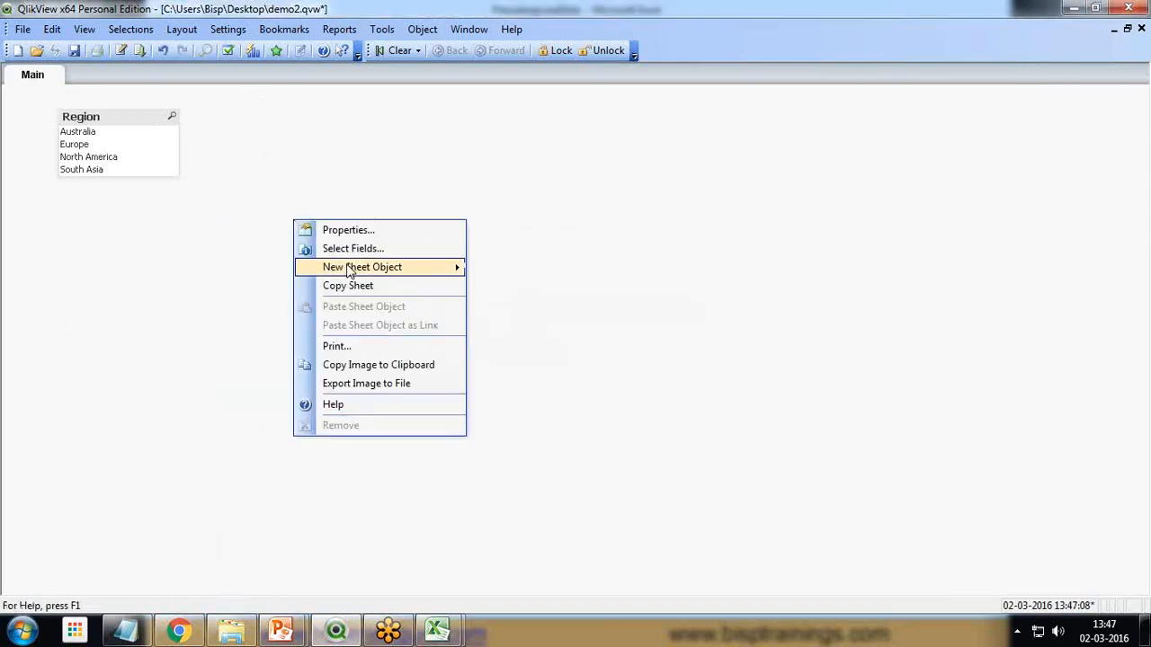
mouse_move(360, 267)
left_click(503, 325)
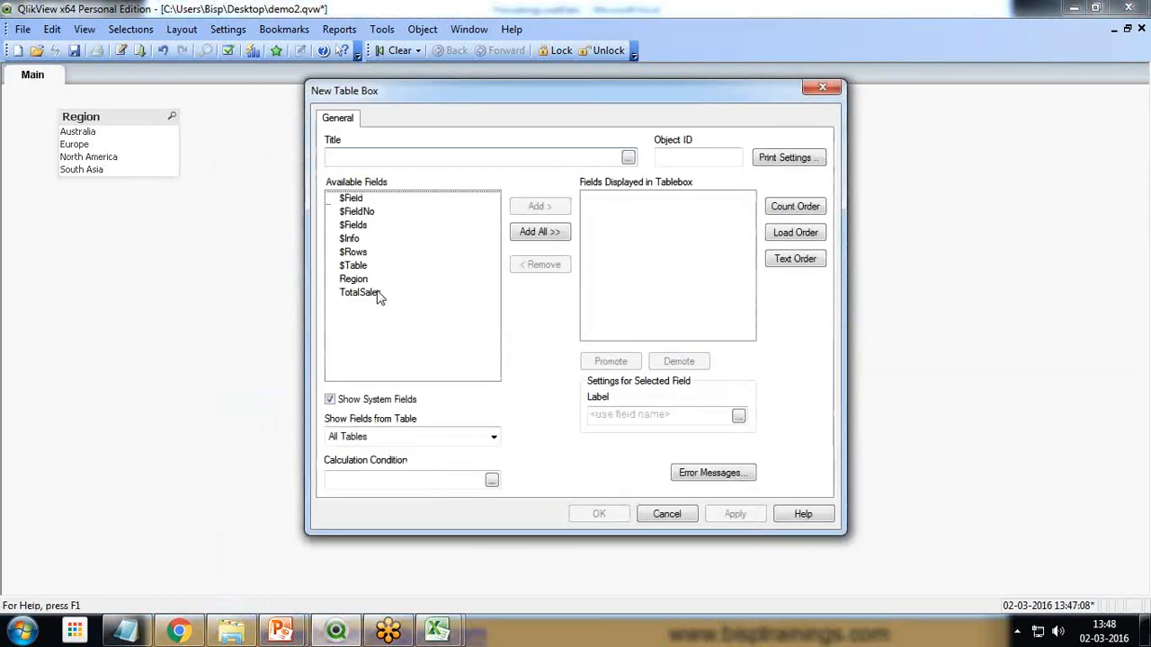
left_click(360, 279)
double_click(359, 279)
left_click(561, 211)
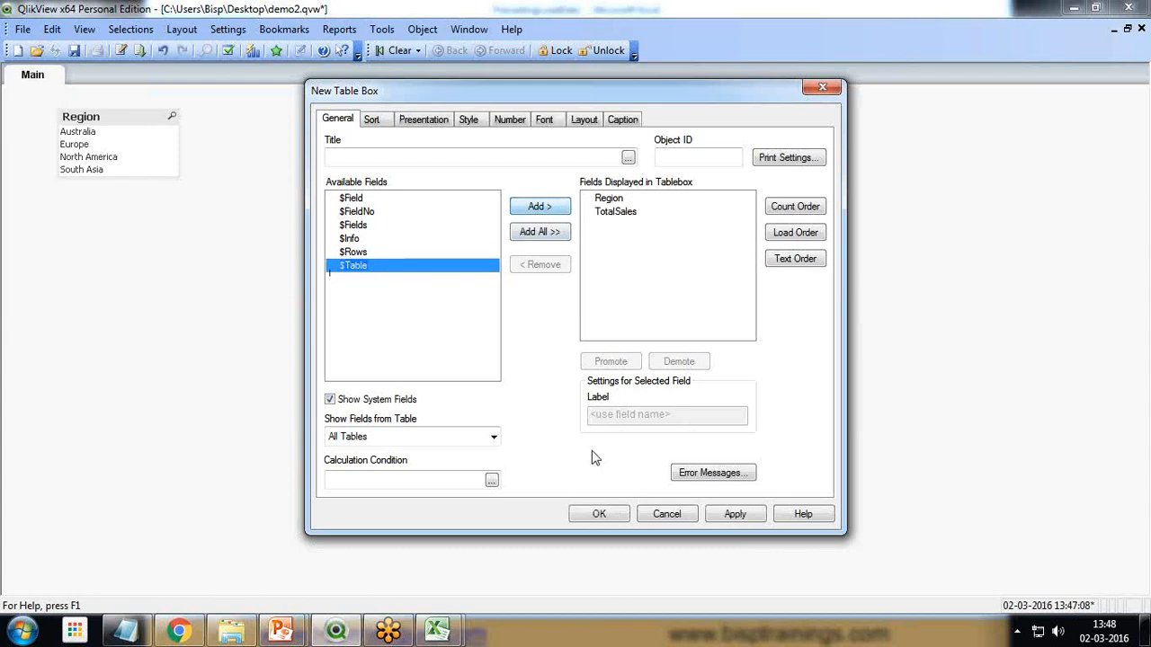
left_click(683, 518)
Create a table box with the fields Region and TotalSales and place it beside the Region list box
right_click(347, 367)
mouse_move(432, 412)
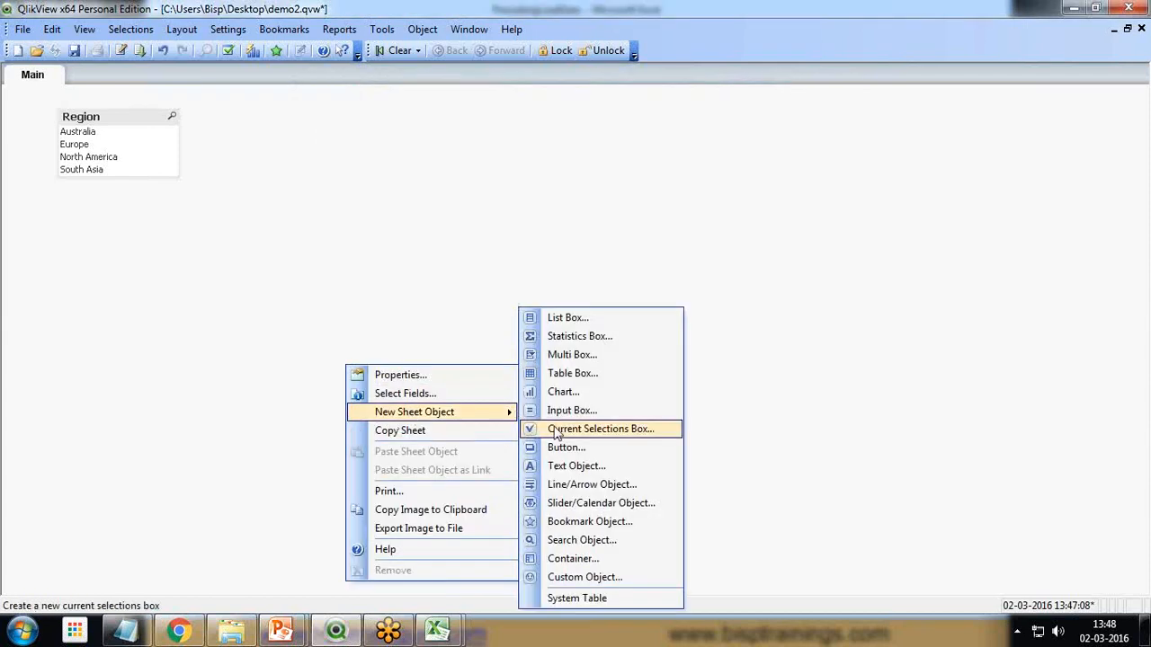
left_click(552, 377)
left_click(364, 281)
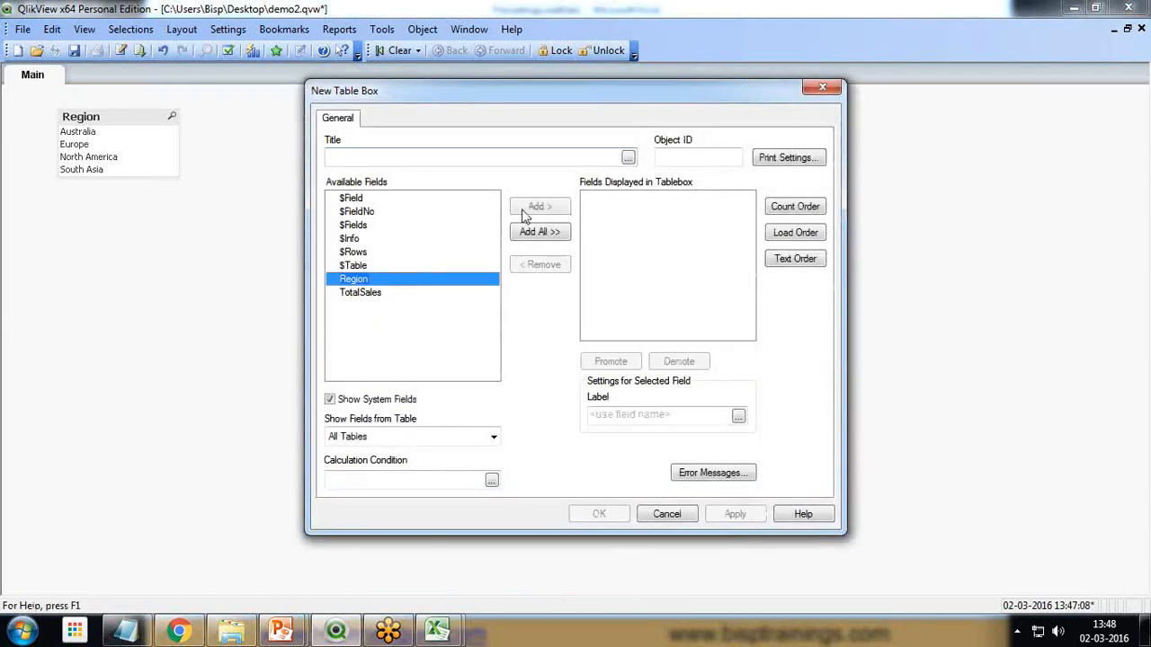
double_click(364, 281)
left_click(539, 206)
left_click(622, 512)
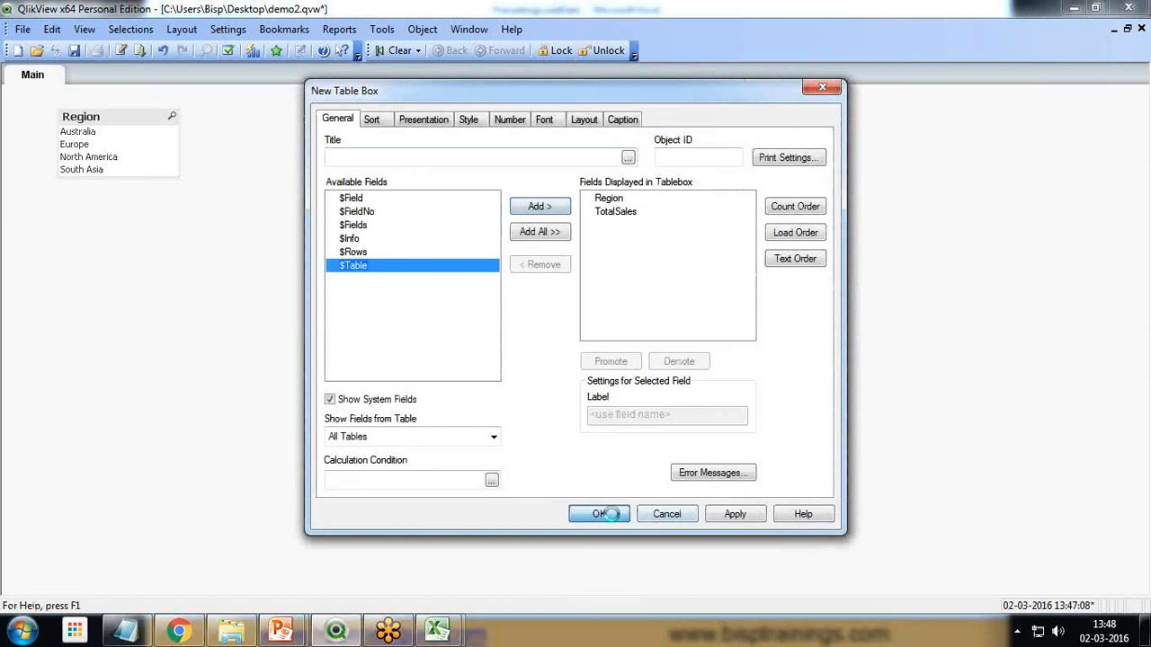
left_click_drag(409, 376, 310, 149)
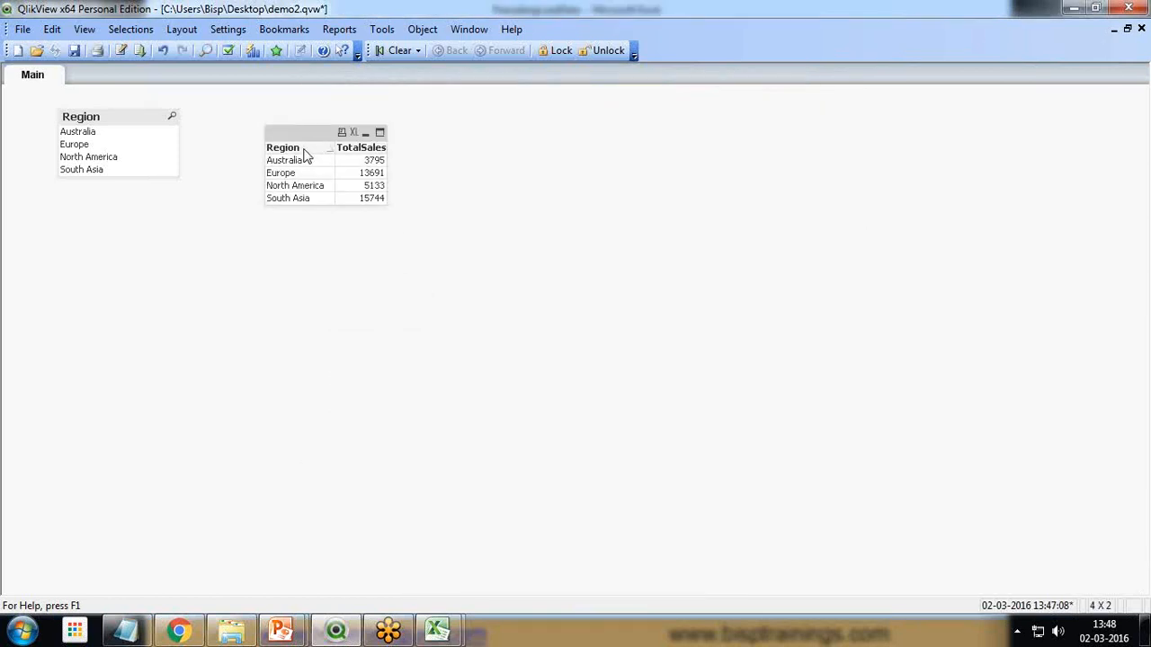
Open the load script and review the preceding LOAD above the AllRegion table
left_click(120, 50)
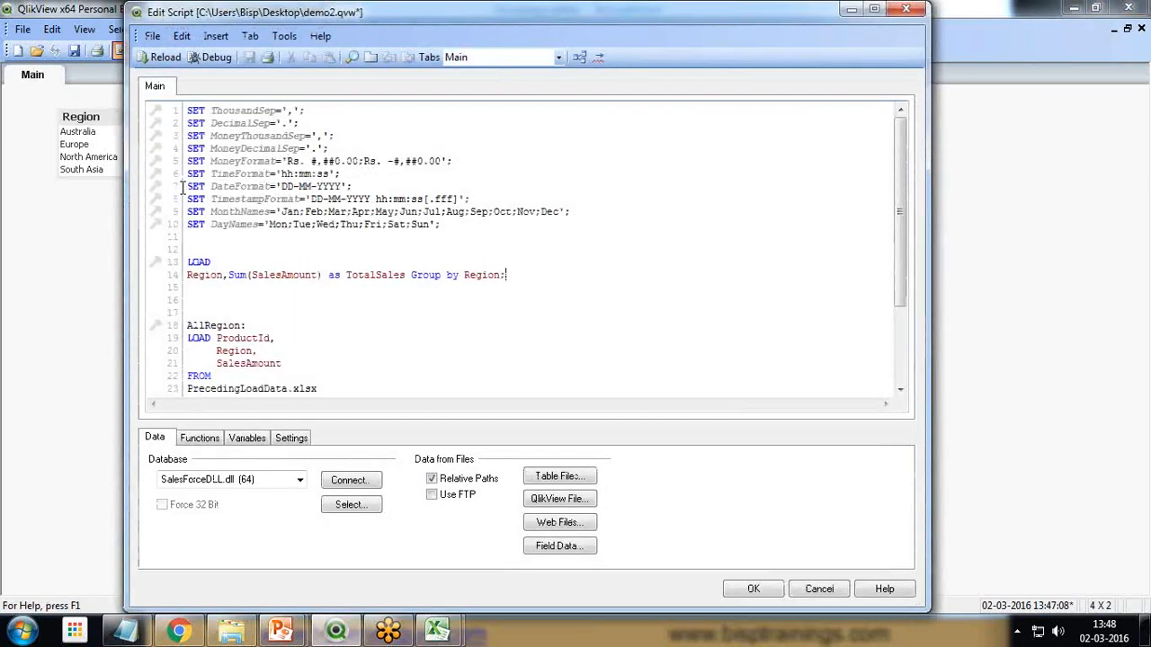
left_click(1099, 224)
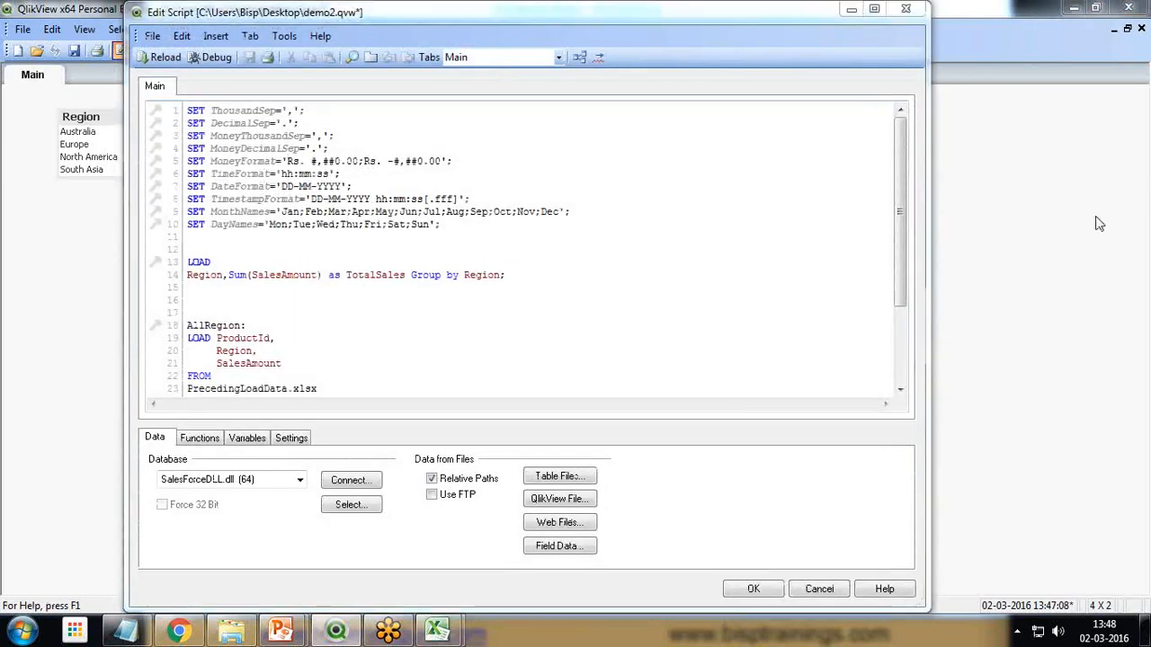
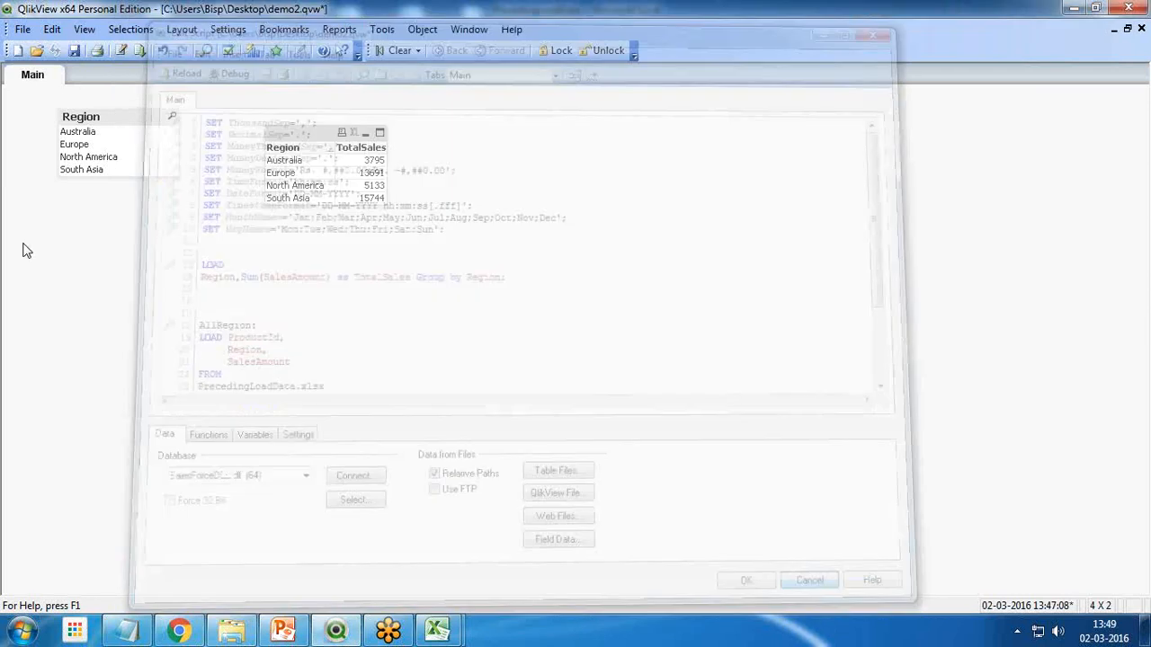
Remove the Region list box and the Region and TotalSales table box from the sheet
right_click(76, 116)
left_click(165, 490)
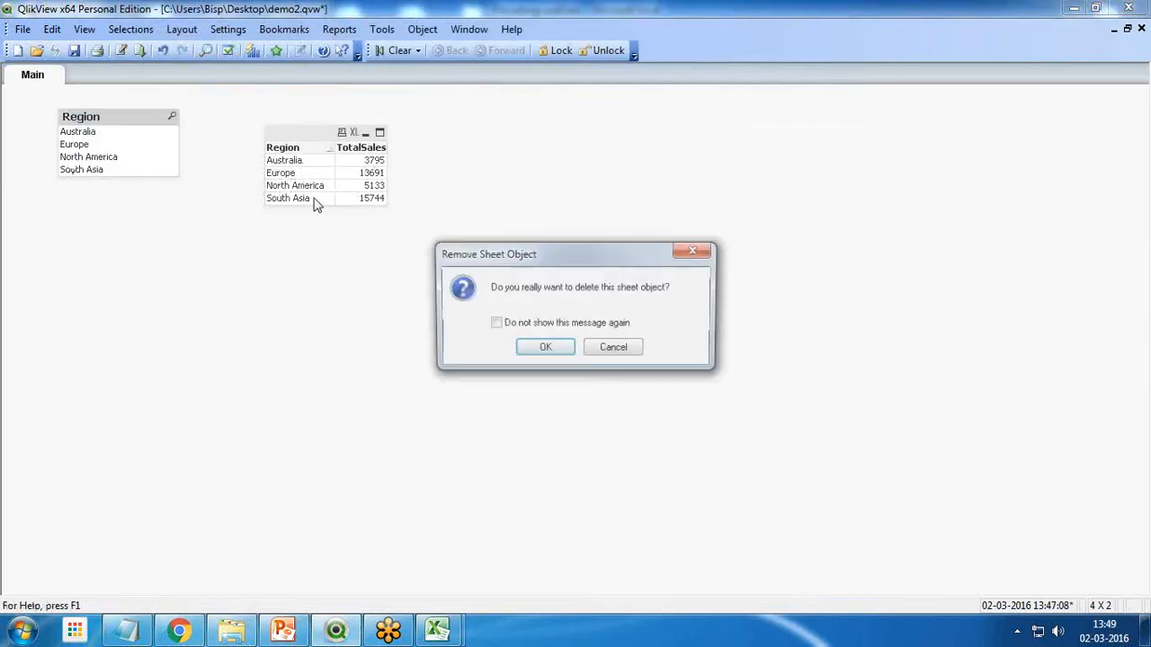
left_click(545, 344)
right_click(287, 144)
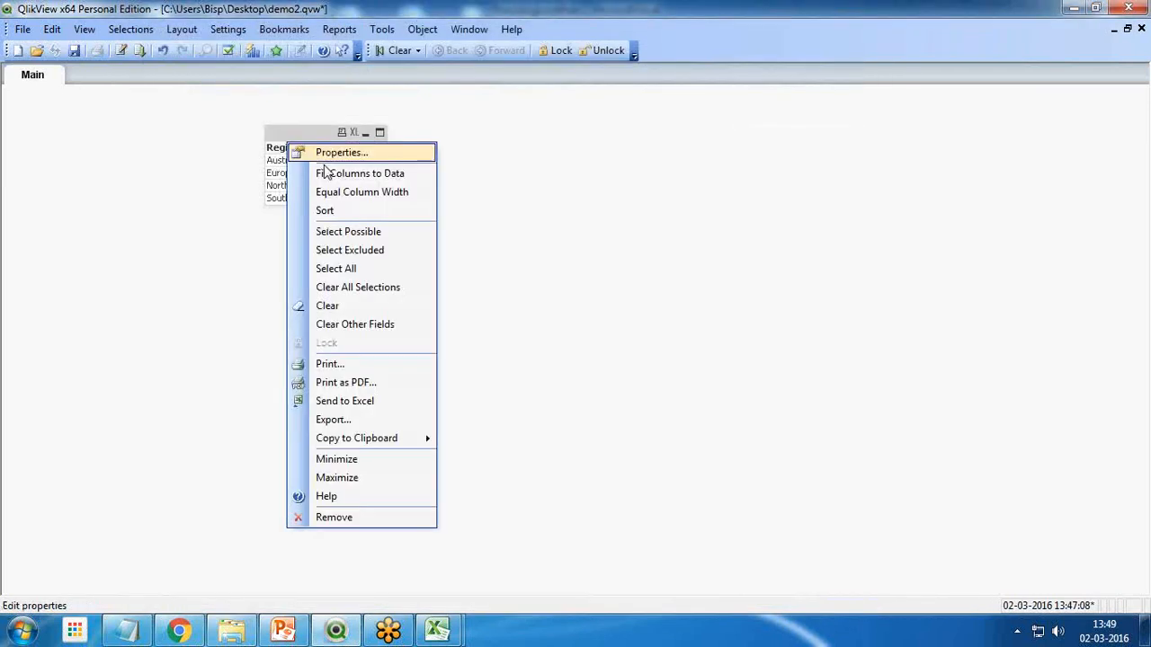
left_click(342, 517)
left_click(543, 348)
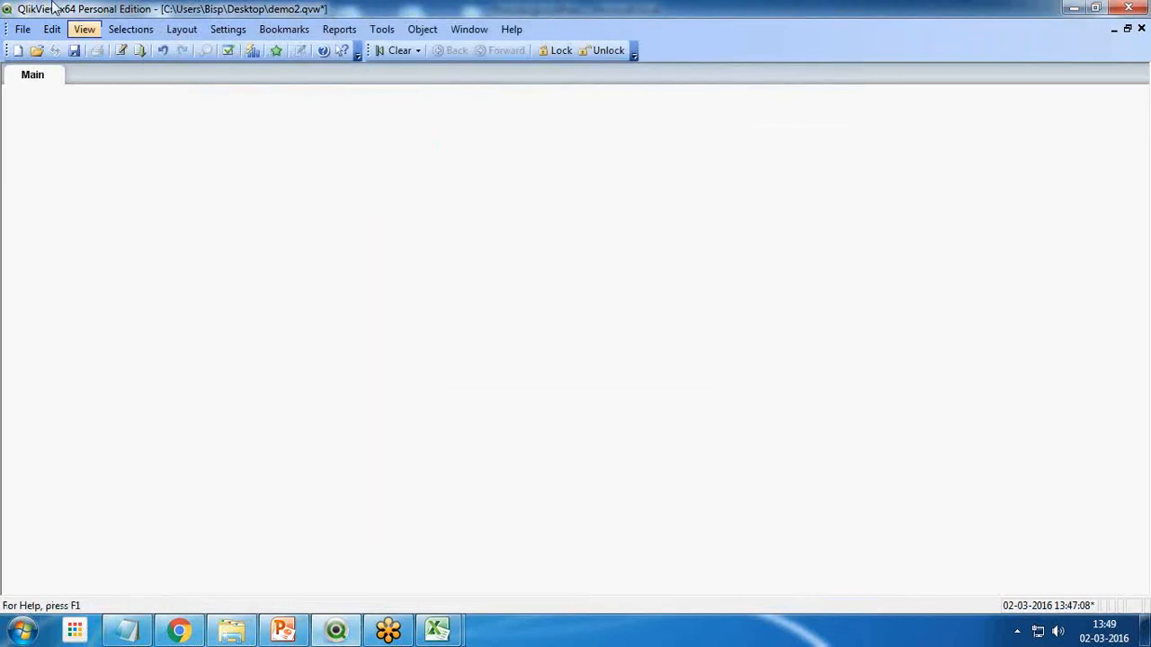
Open the load script and delete the preceding LOAD and the AllRegion LOAD, keeping the SET statements
left_click(121, 49)
left_click_drag(184, 259, 274, 418)
key("Delete")
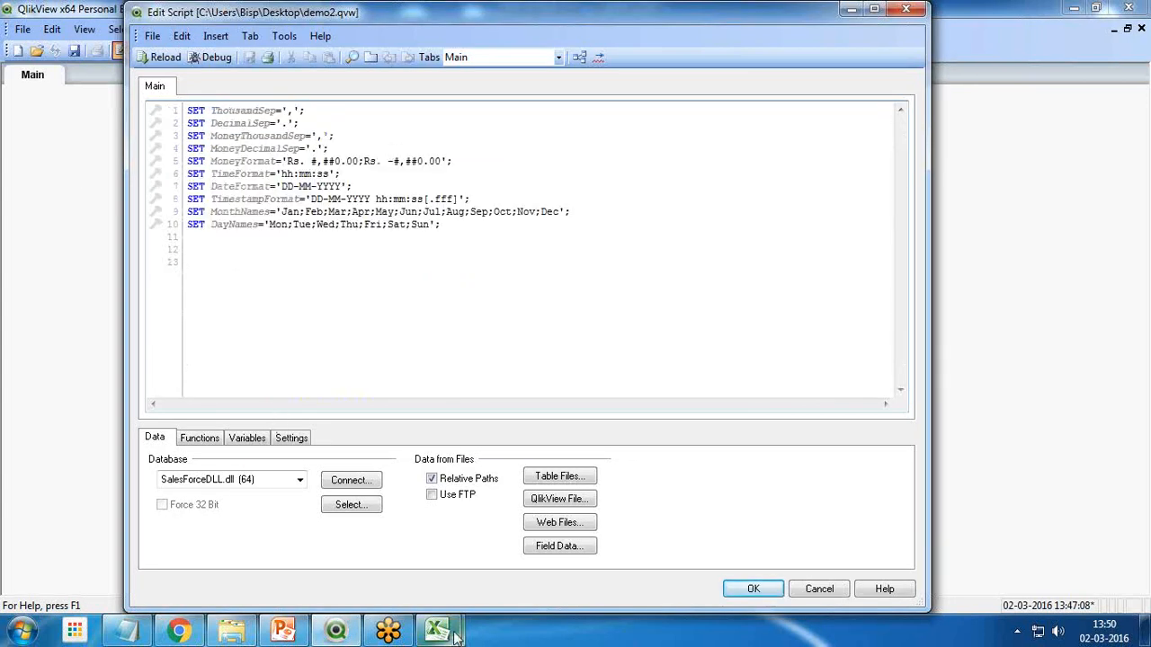
Switch to the World Population workbook in Excel, examine its country, population and rank columns, and return to the script editor
mouse_move(454, 635)
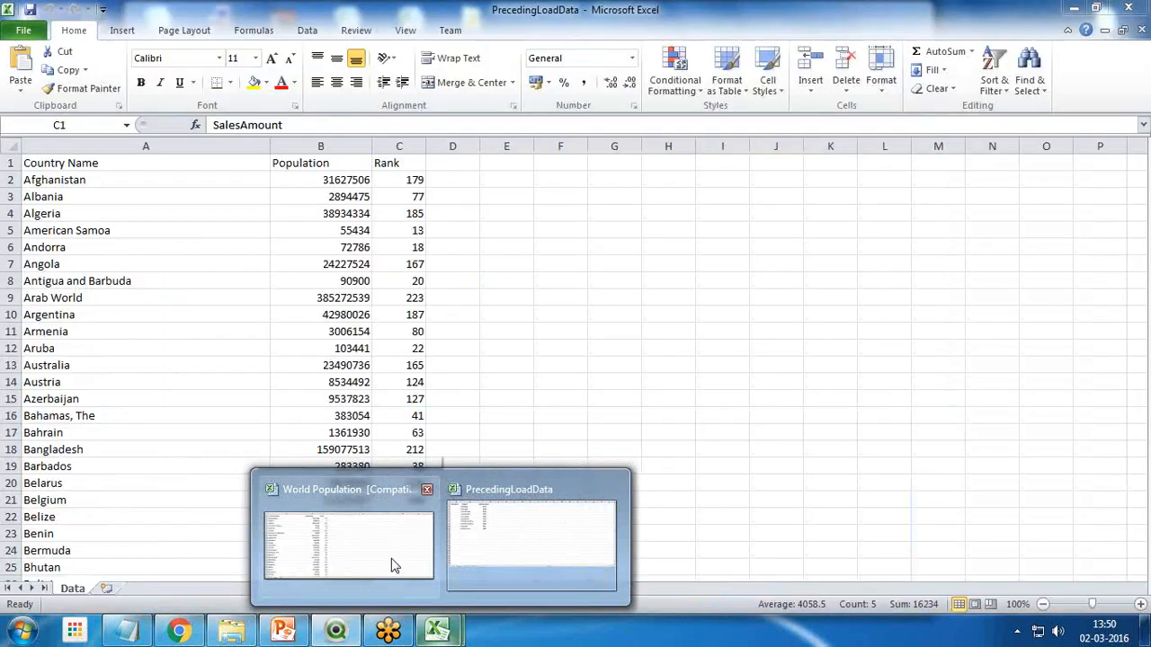
left_click(391, 564)
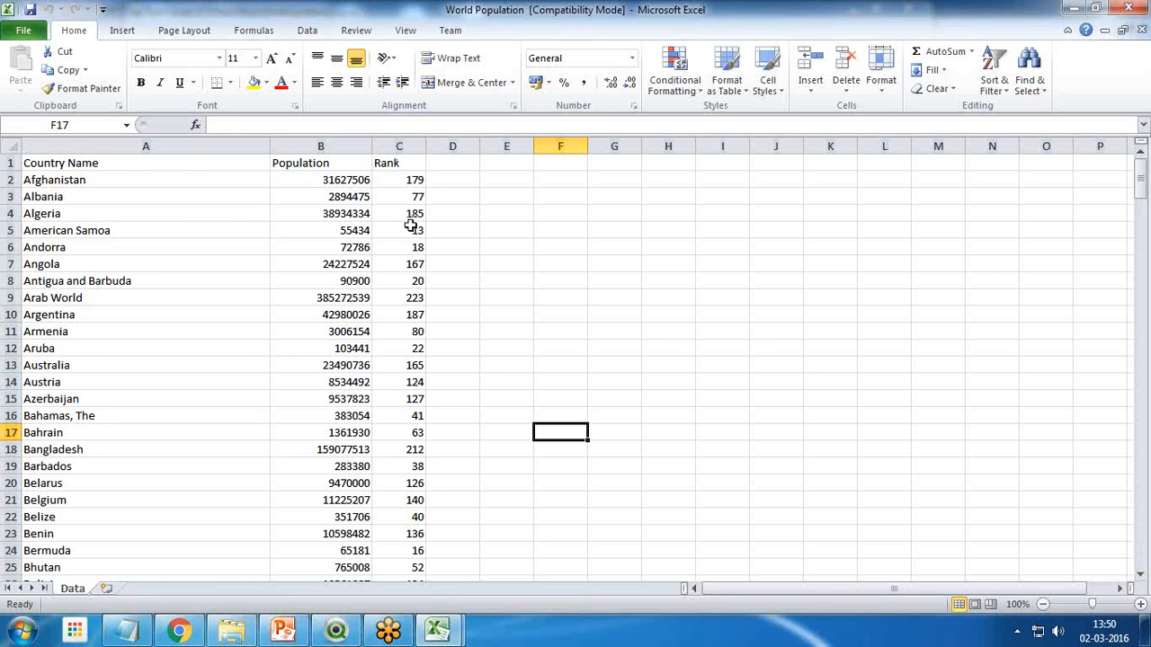
key("alt+Tab")
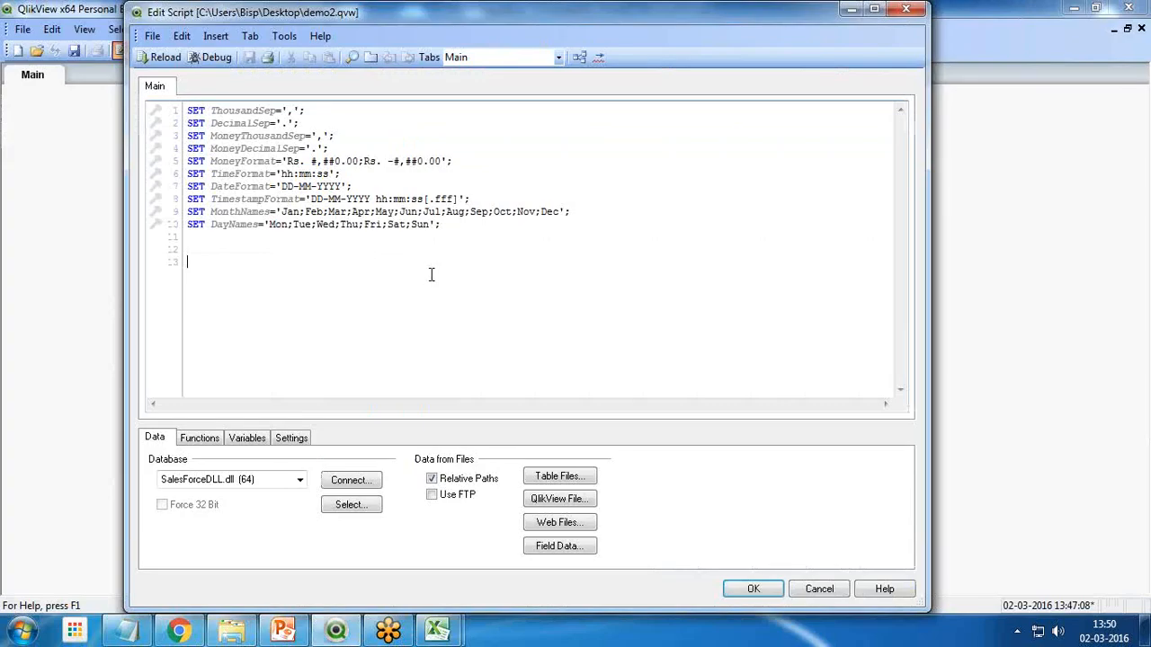
Insert a LOAD statement for the World Population Excel file from the Desktop, using embedded labels for the Data$ table
left_click(559, 481)
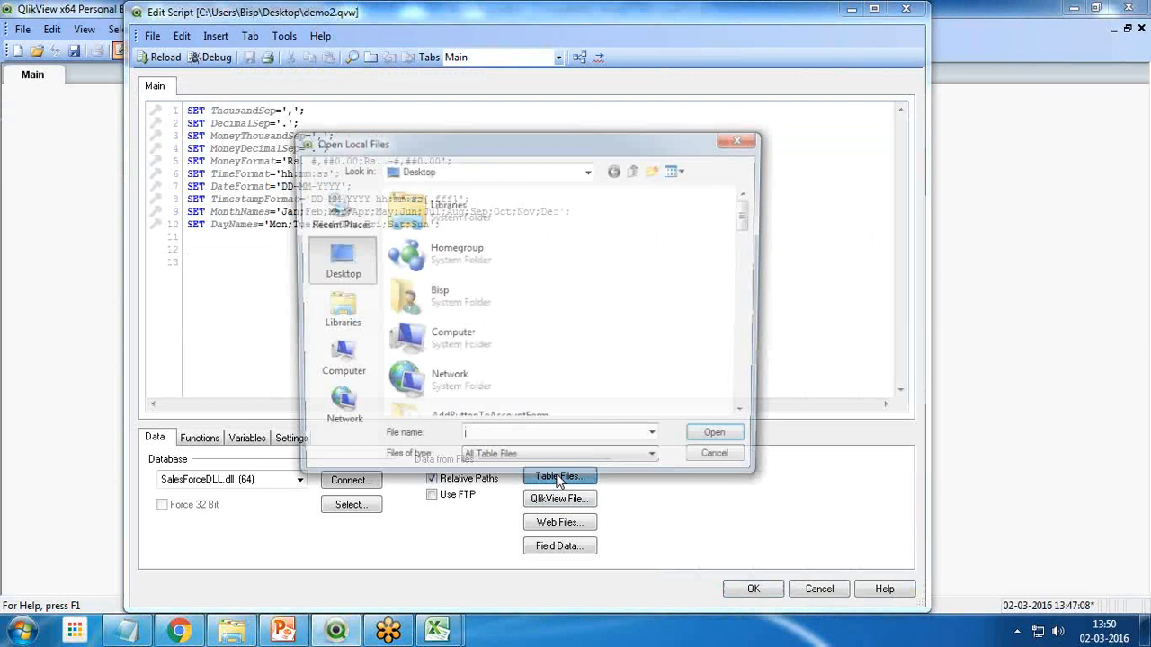
left_click(463, 343)
key("w")
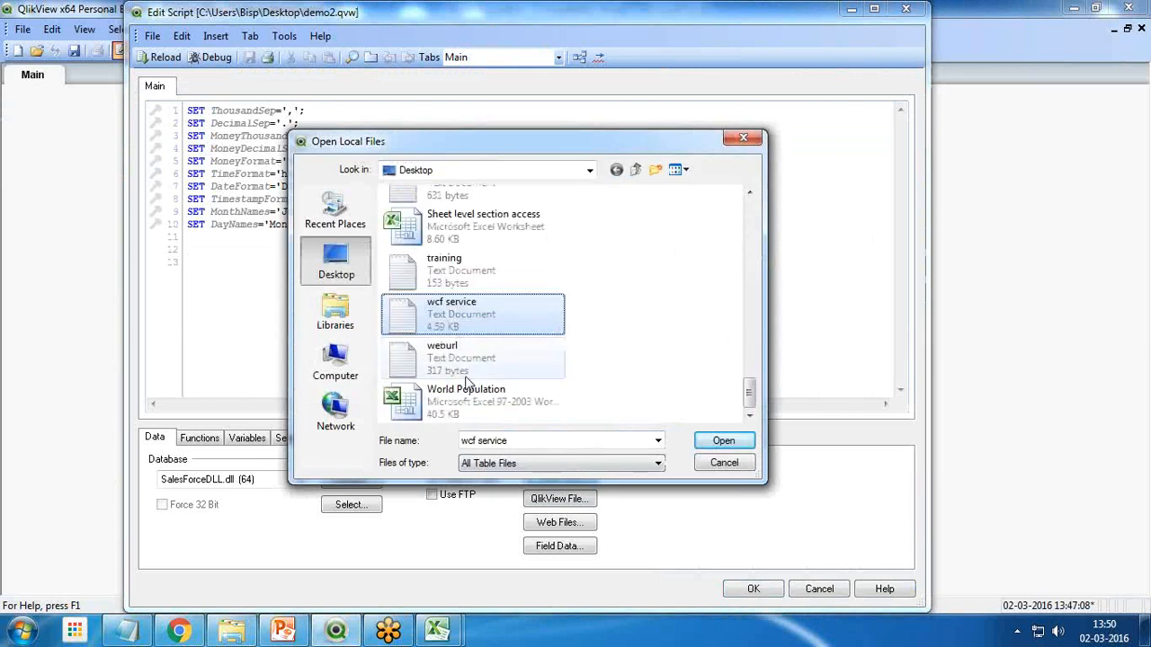
left_click(482, 406)
left_click(724, 443)
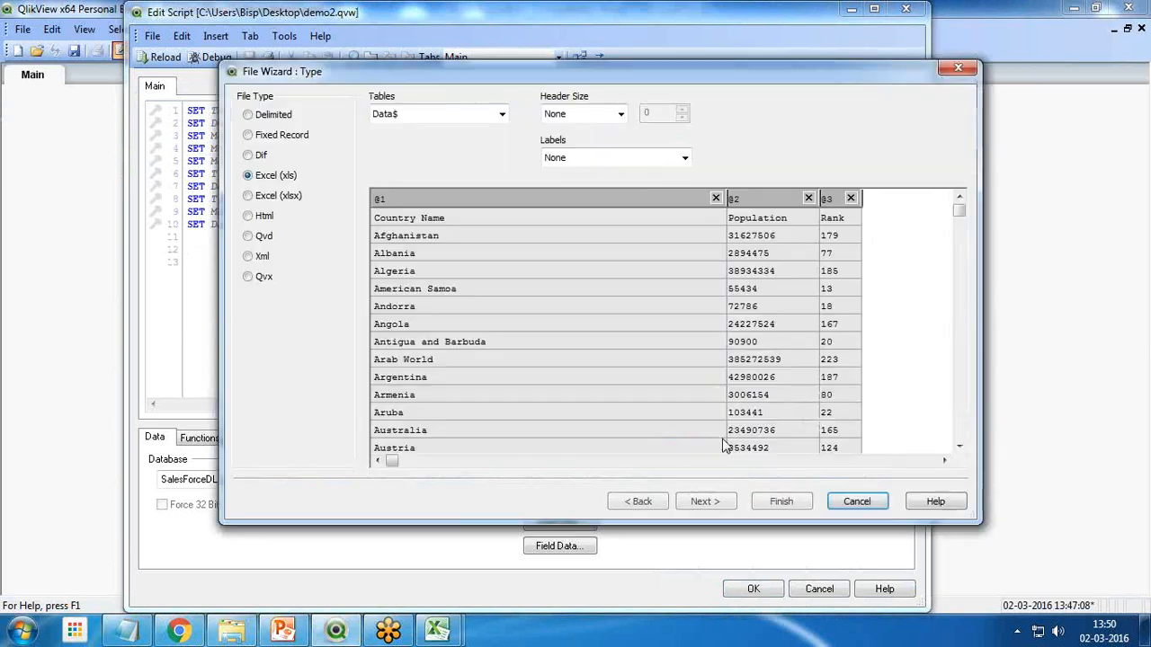
left_click(602, 158)
left_click(581, 179)
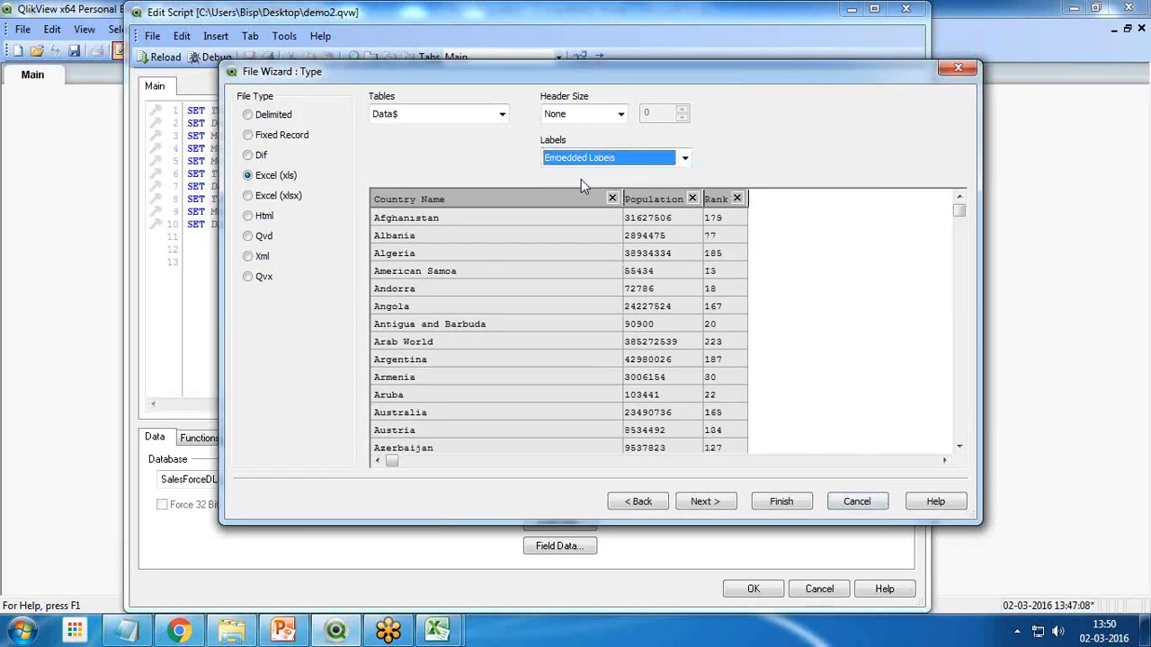
left_click(780, 500)
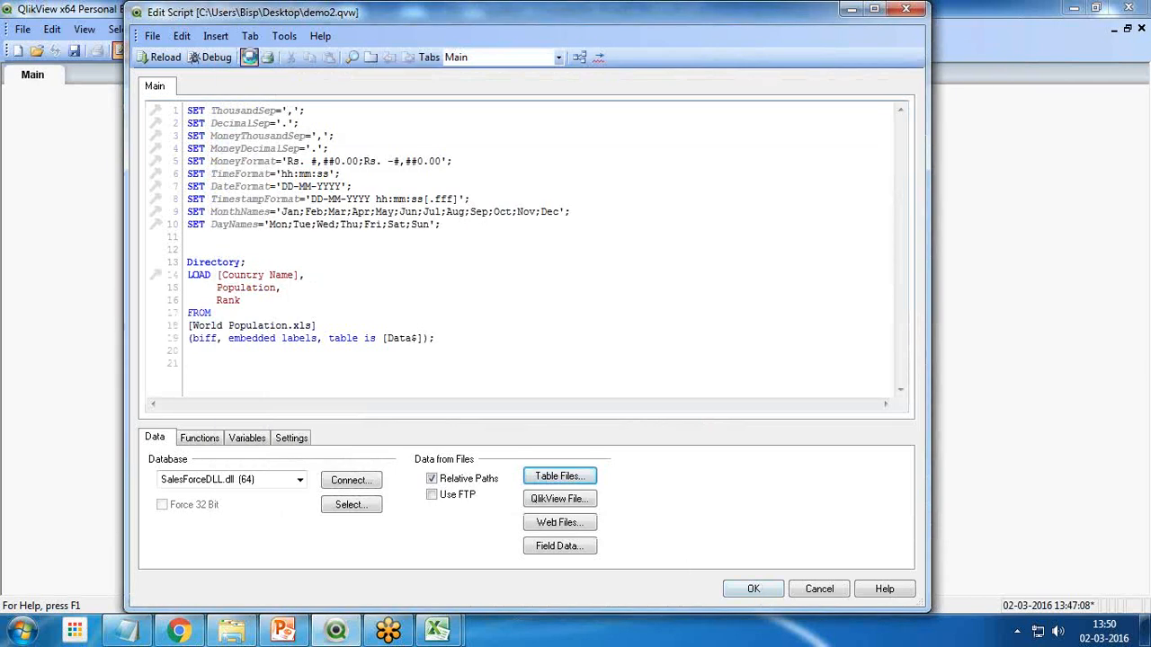
Reload the script and dismiss the sheet's field selection without adding any list boxes
left_click(159, 57)
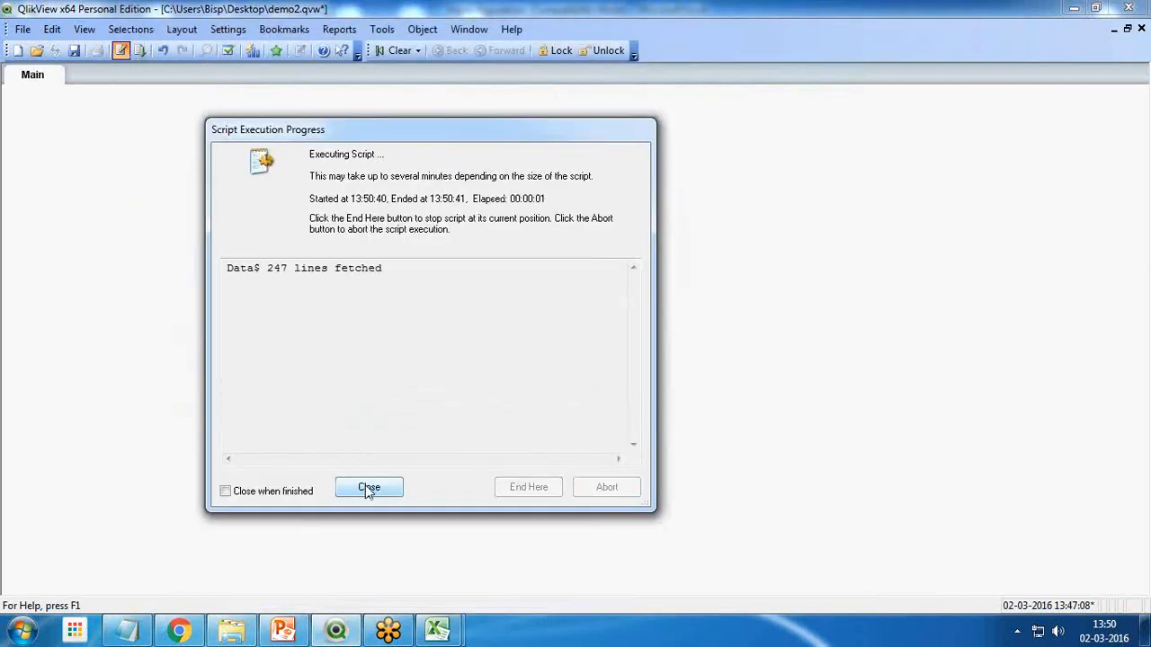
left_click(367, 488)
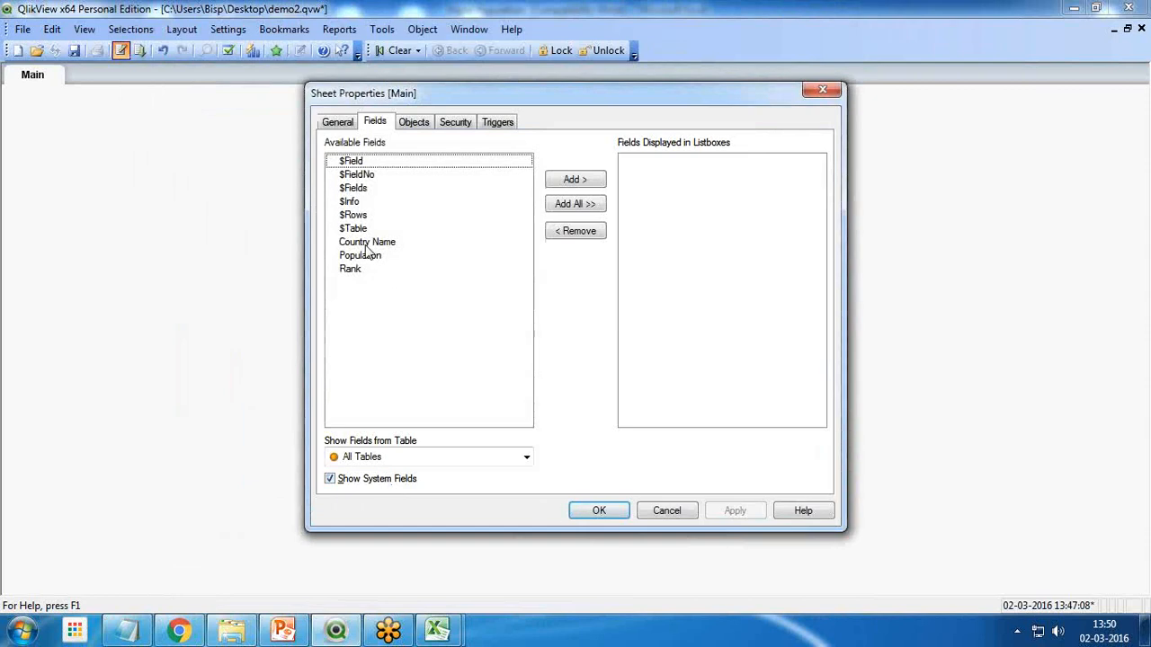
left_click(650, 511)
Create a table box with Country Name, Population and Rank, and place it near the sheet's upper-left corner
right_click(280, 250)
mouse_move(377, 298)
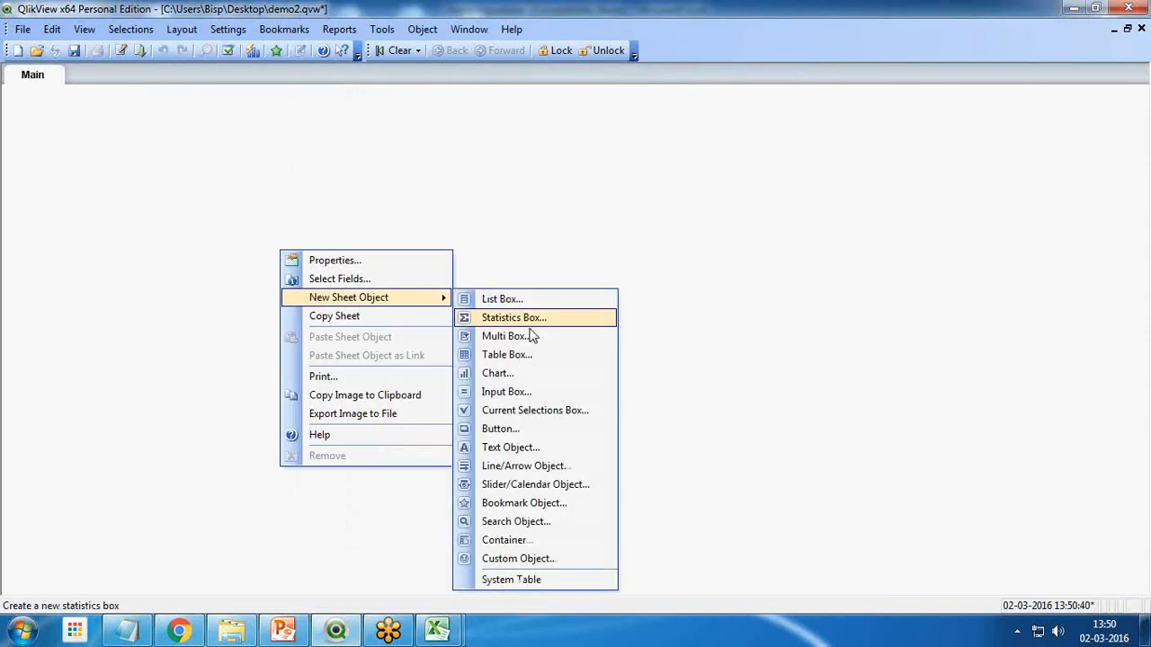
left_click(513, 354)
left_click(368, 279)
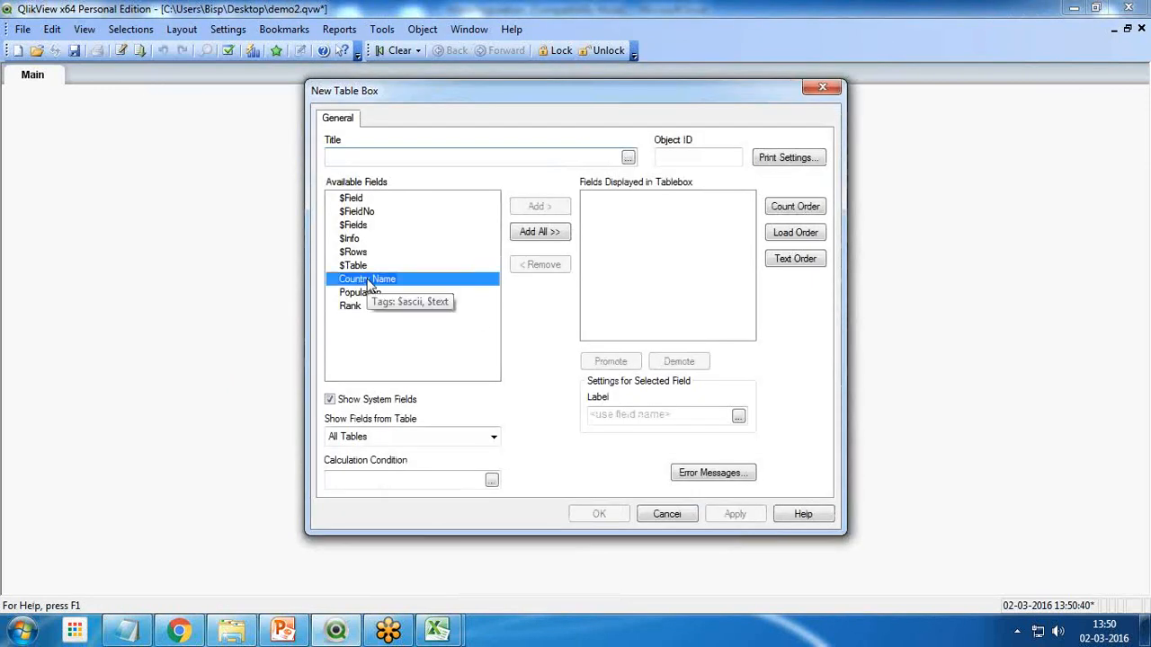
left_click(539, 208)
left_click(541, 208)
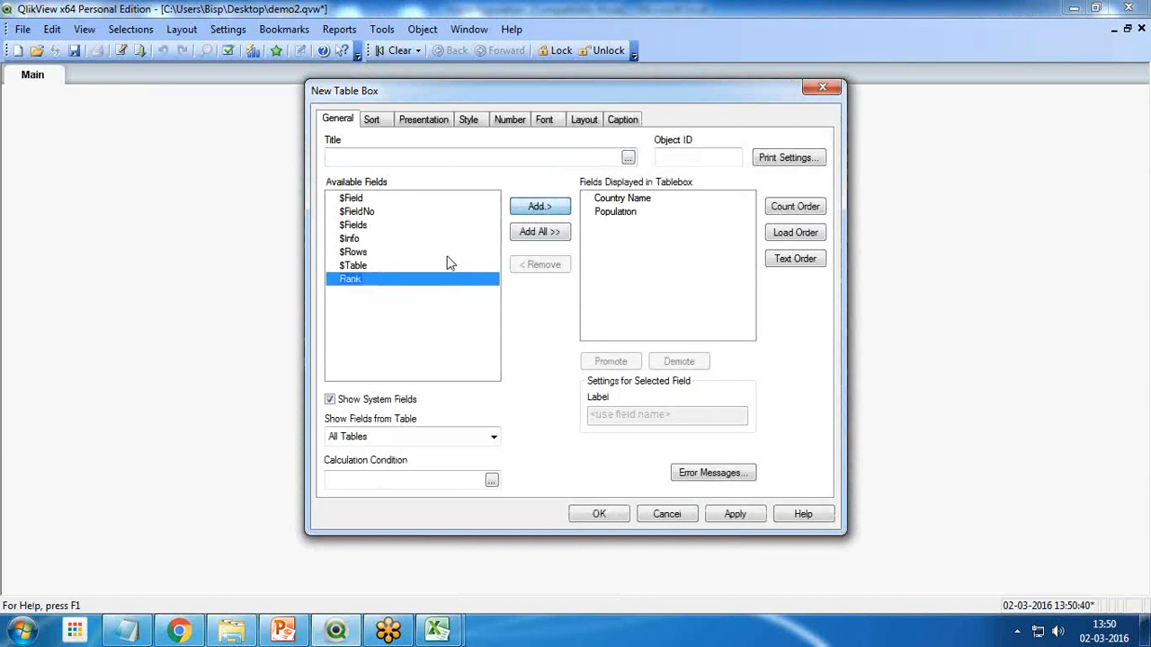
left_click(540, 208)
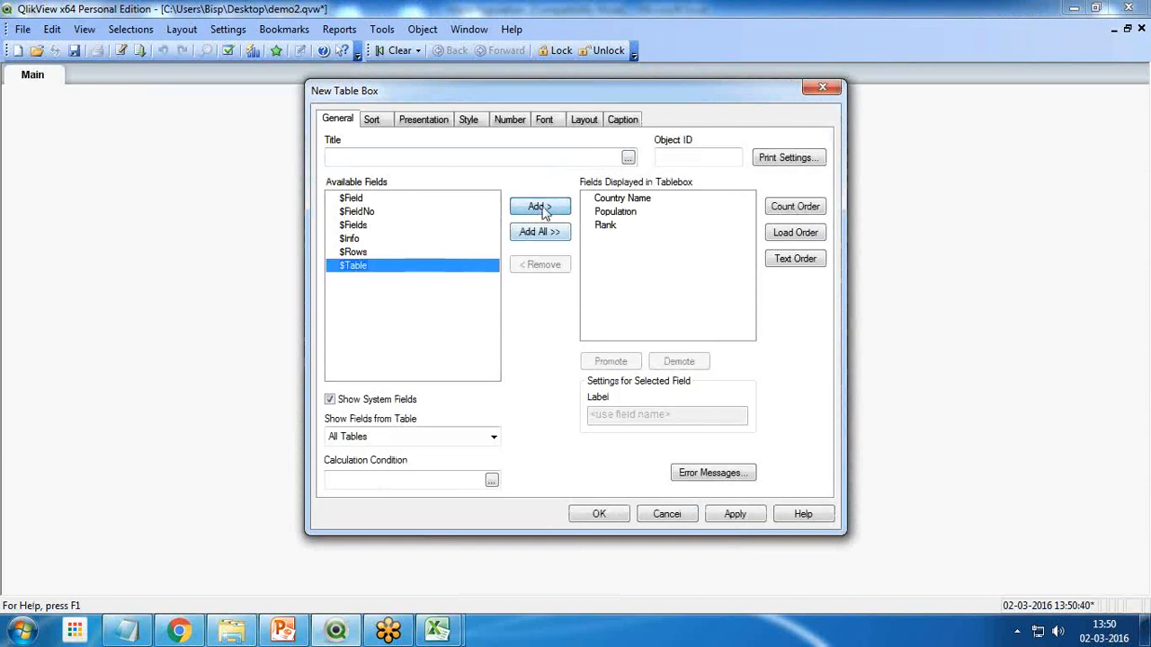
left_click(624, 519)
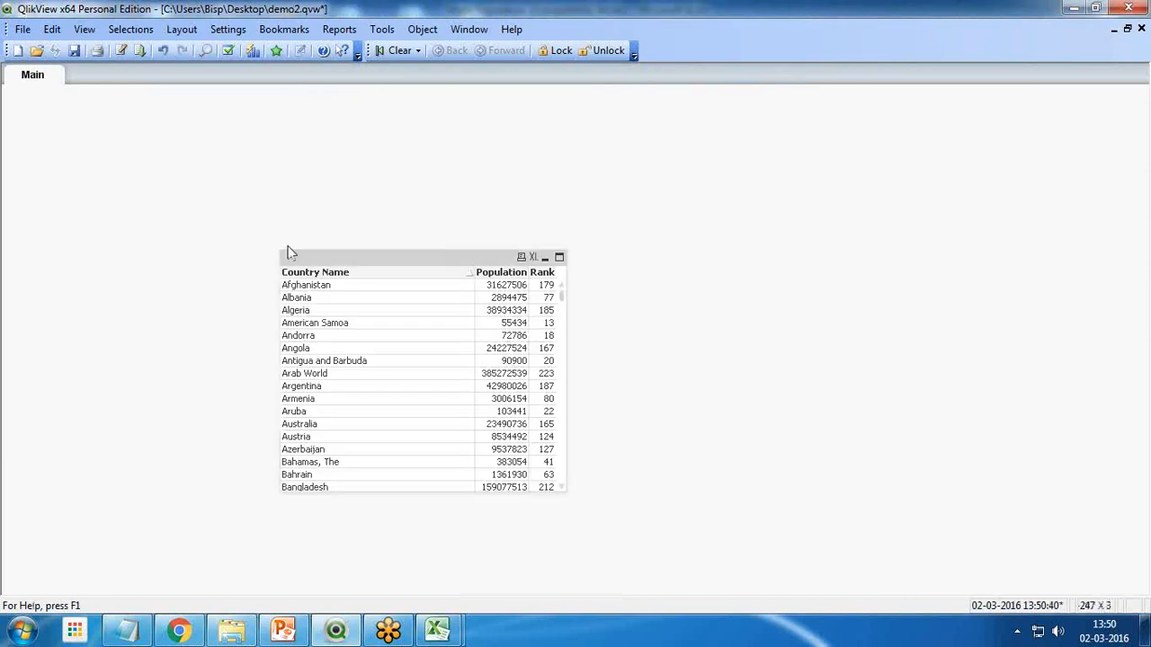
left_click_drag(287, 251, 90, 127)
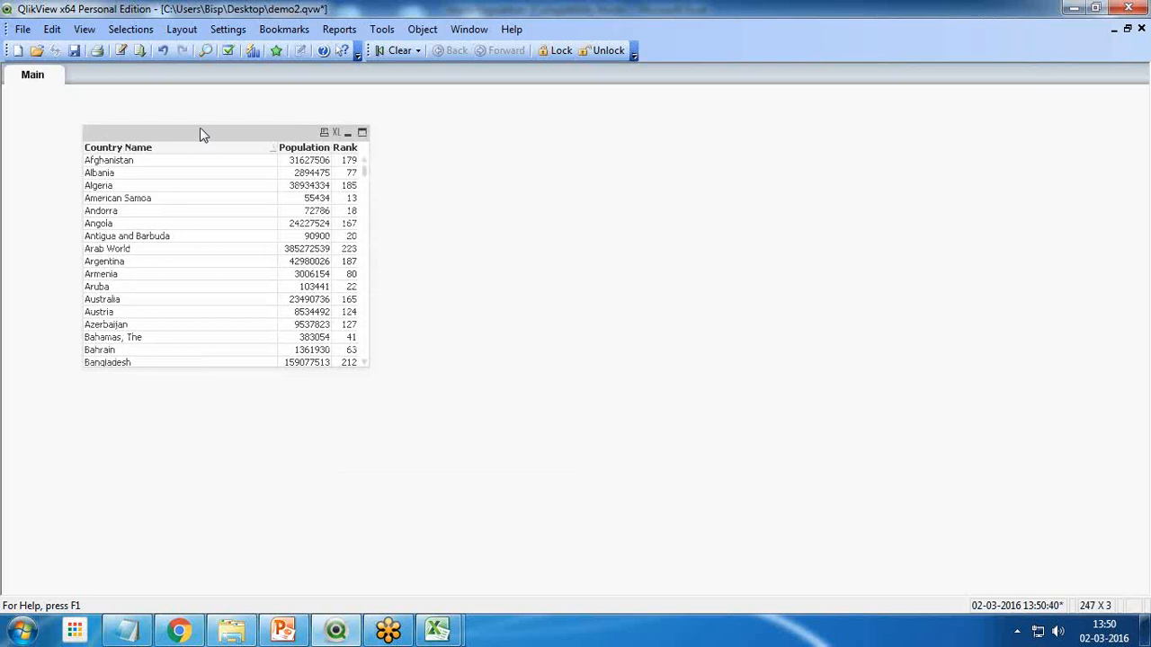
left_click_drag(202, 133, 190, 110)
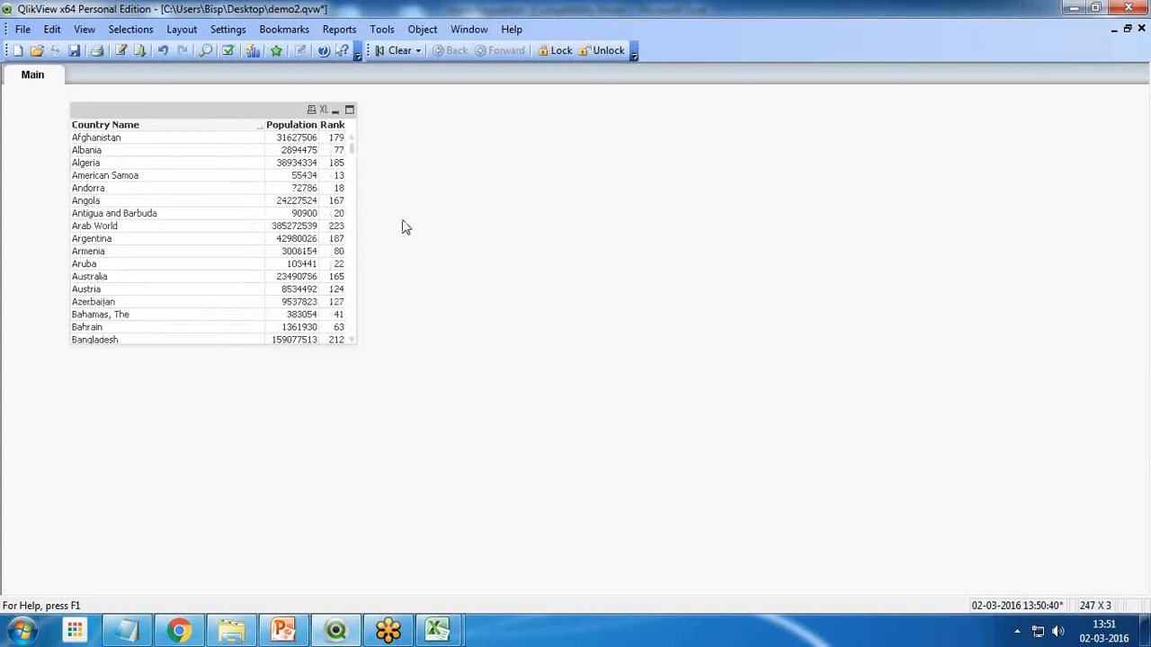
Open the load script and replace the Directory statement with the table label [CountryPopulation]:
left_click(121, 50)
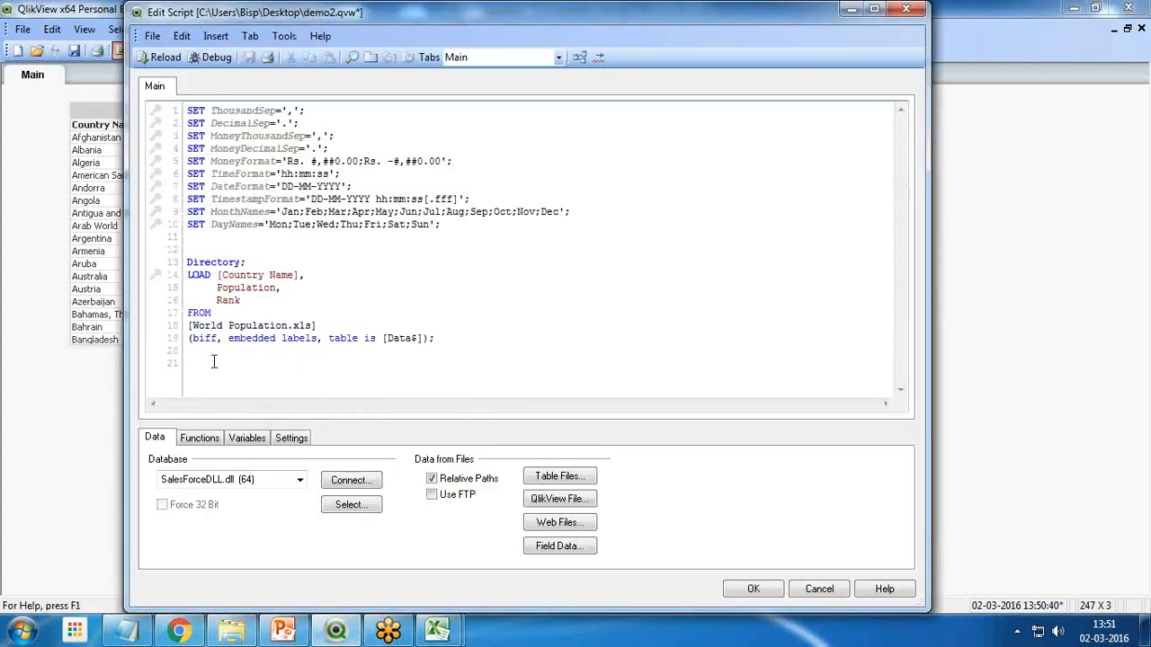
double_click(202, 260)
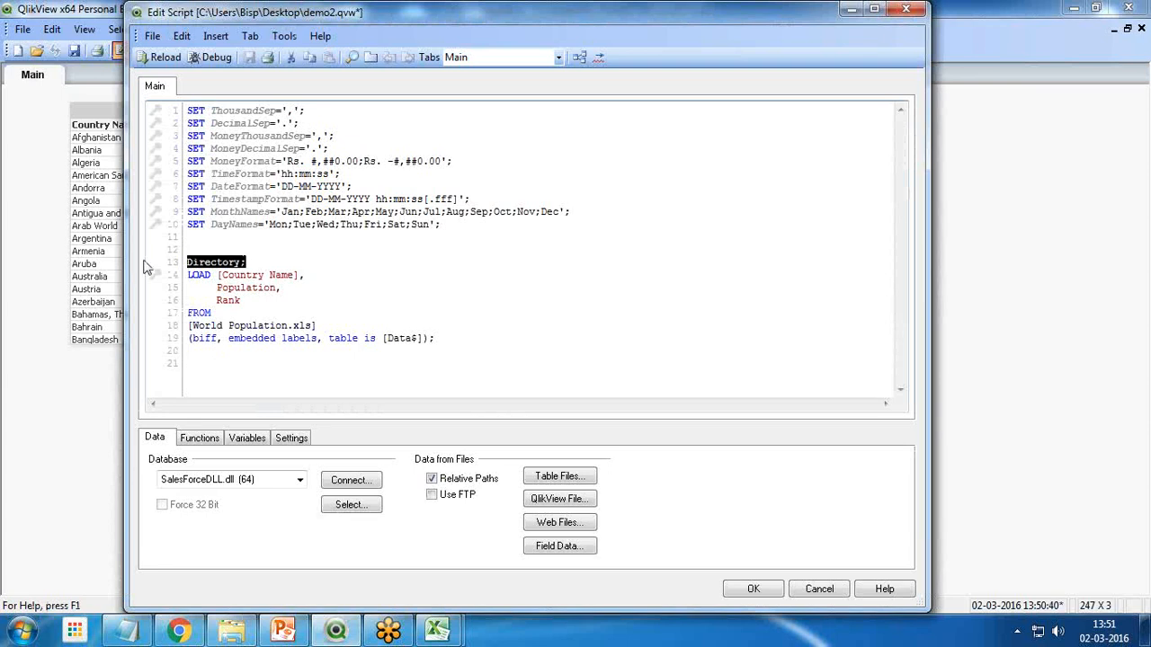
type("[Coun")
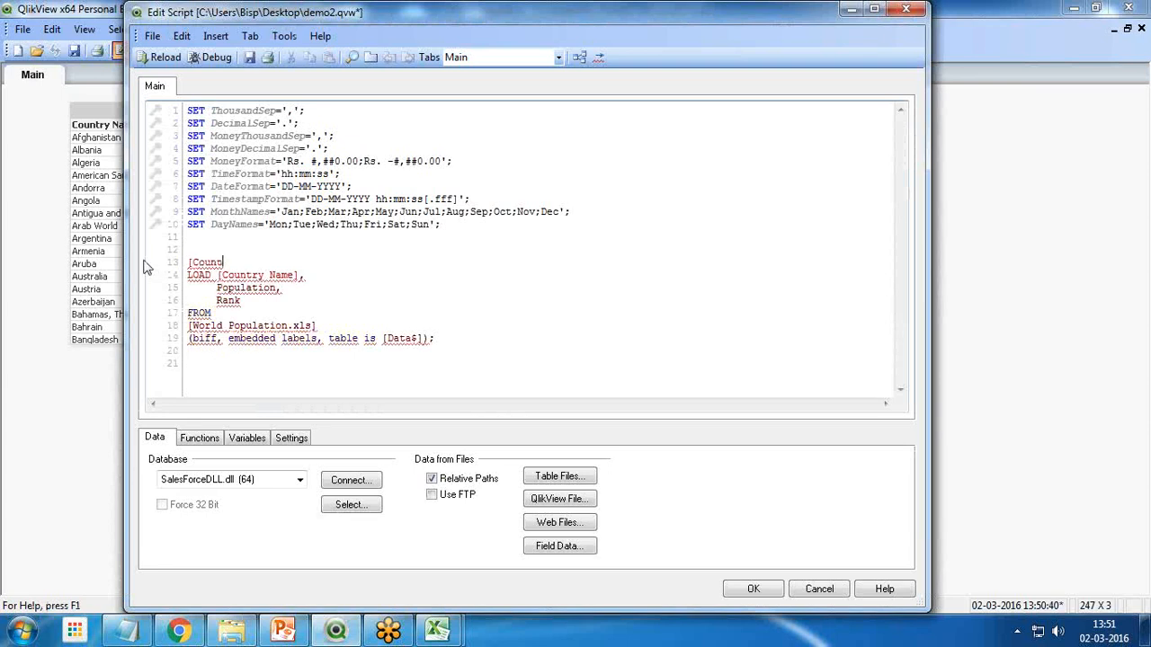
type("tryPopulation]:")
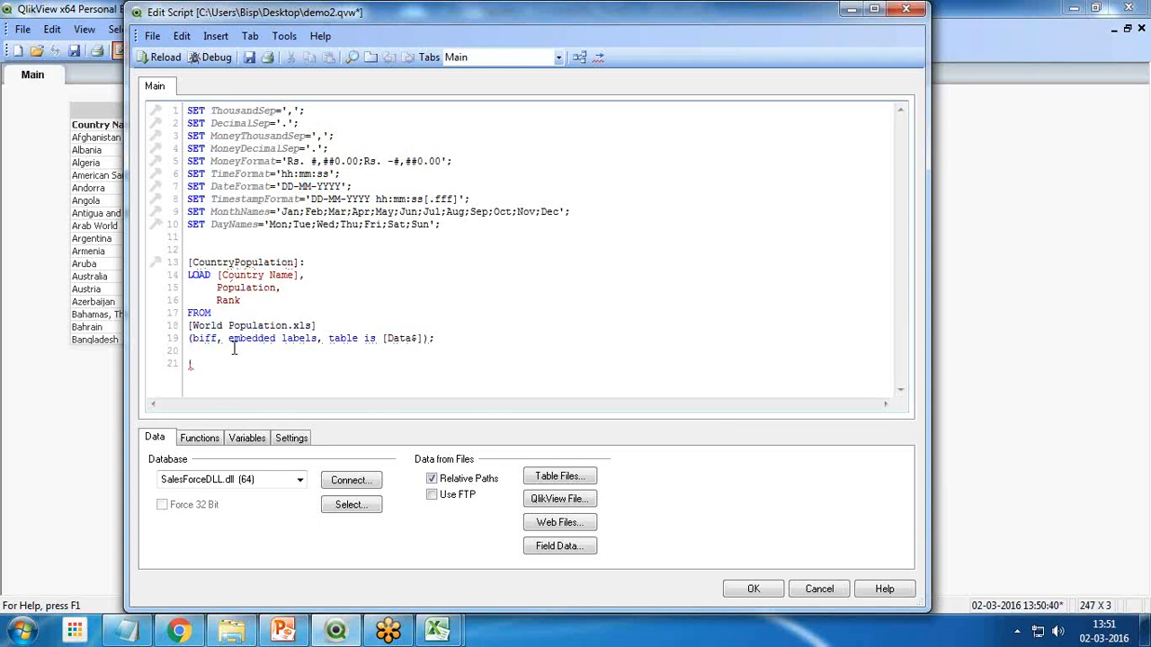
Below the first load, start a second one labelled [CalculationTable]: that loads [Country Name]
type("CalculationTable]:")
key("Return")
type("Lo")
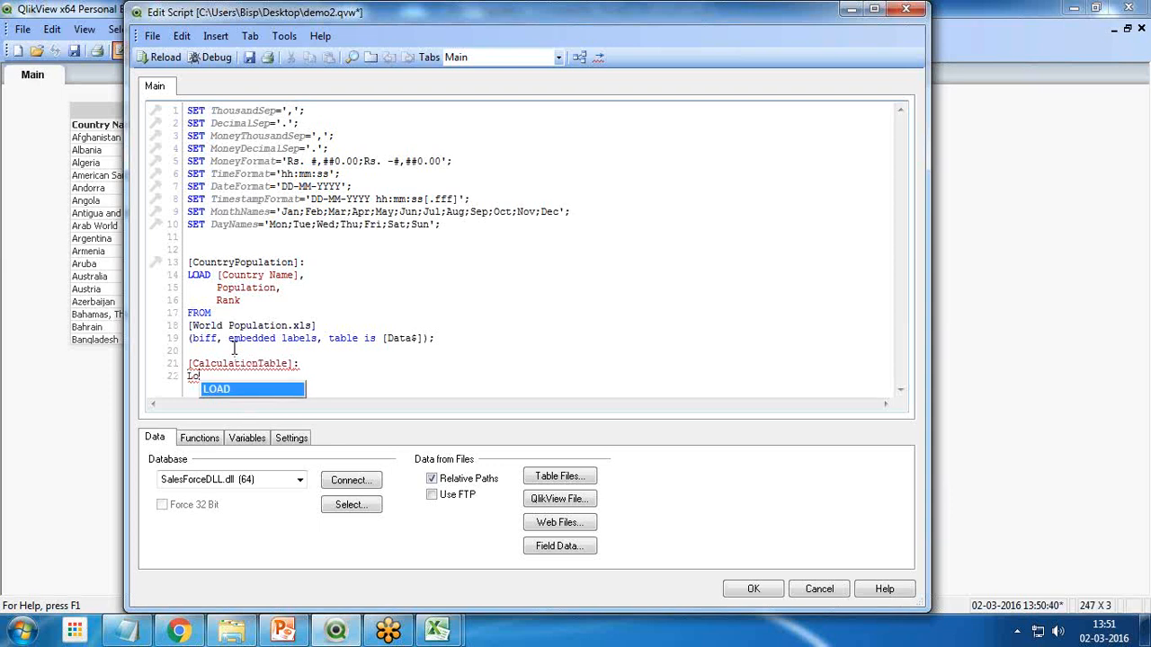
key("Return")
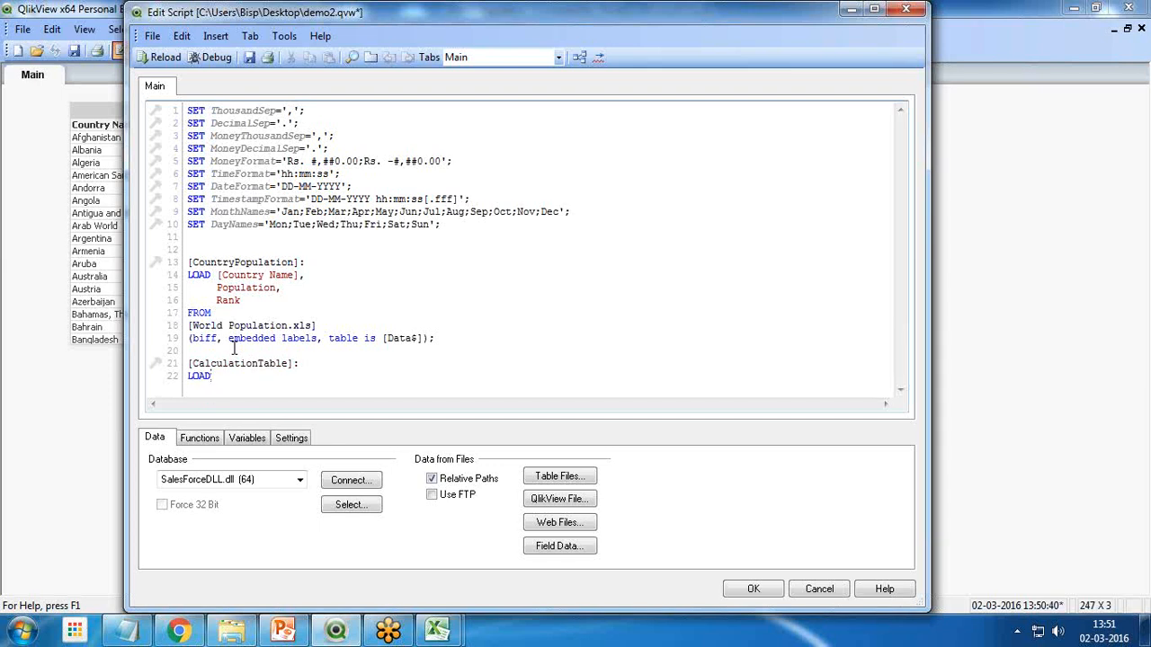
type("[Country Name")
key("BackSpace")
key("BackSpace")
key("BackSpace")
type(",")
key("BackSpace")
type("a,e]")
key("BackSpace")
key("BackSpace")
key("BackSpace")
type("me],")
key("Return")
Add the expression Sum(Population)/Sum(Rank) as [CalculationTable] to the second load
type("s")
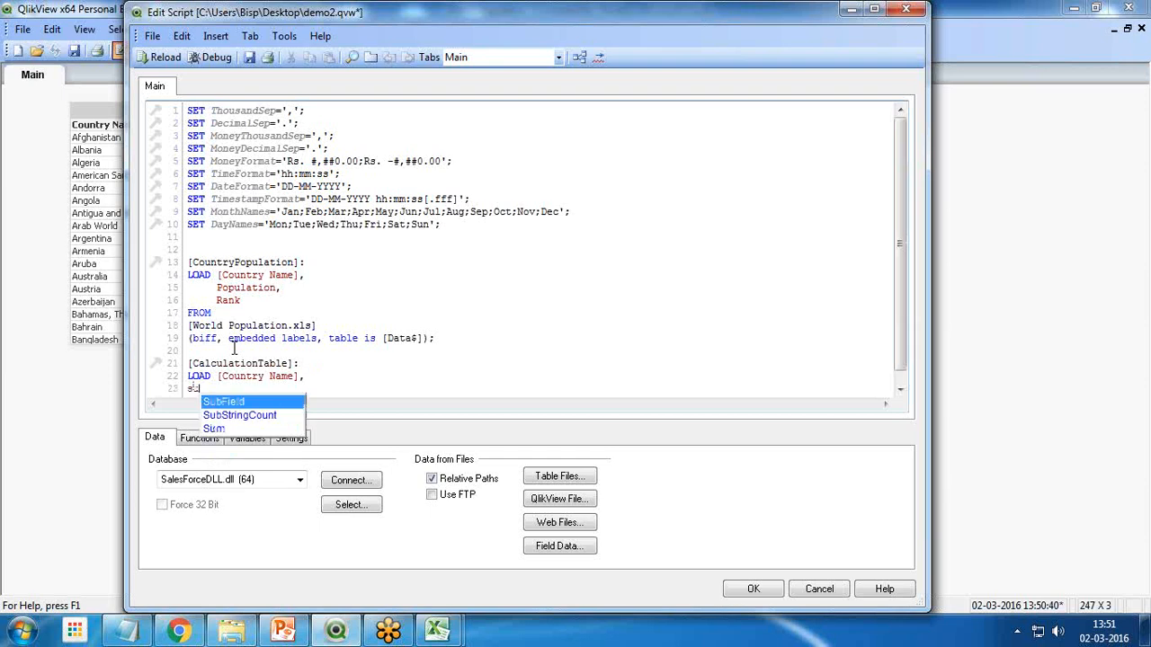
type("um")
key("Return")
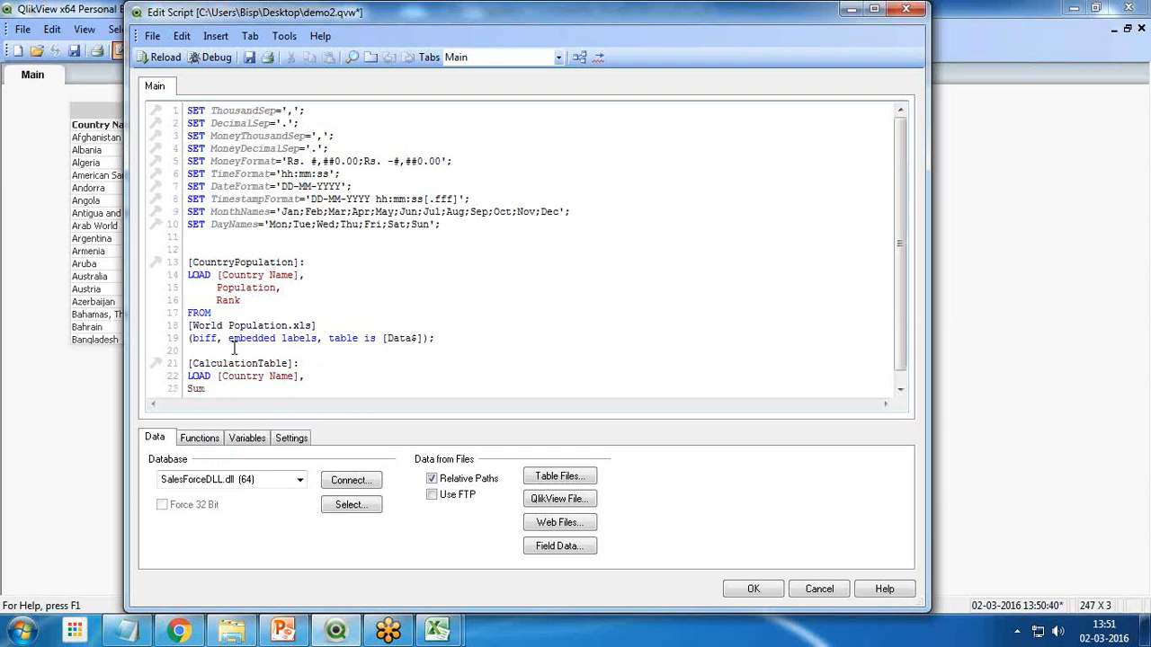
type("(")
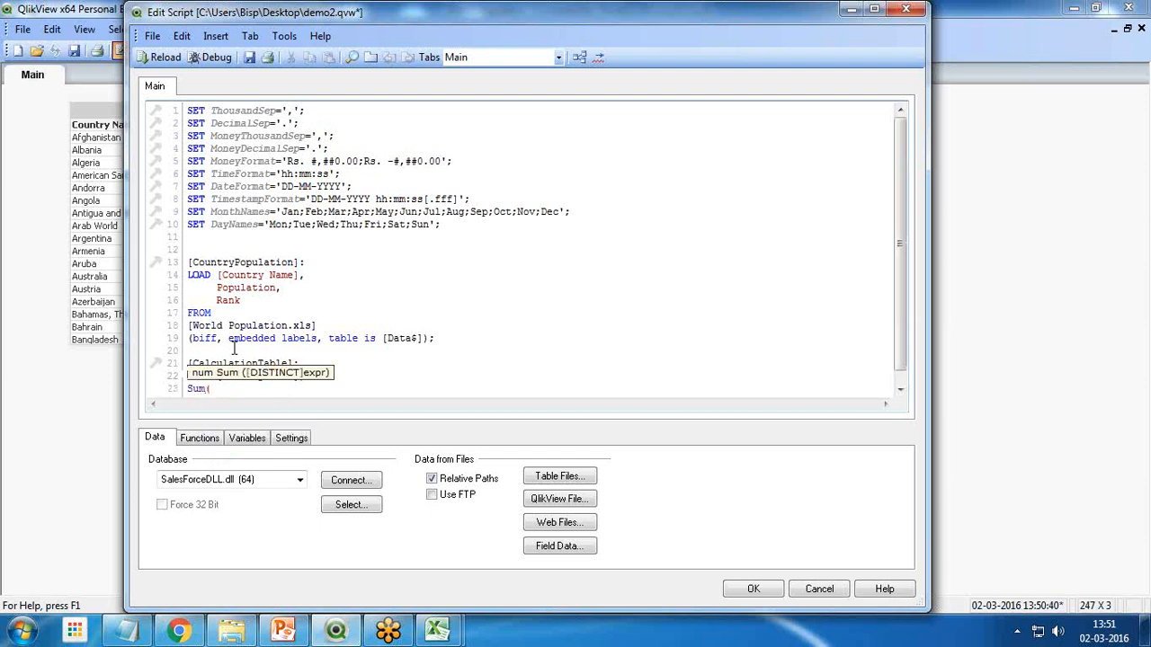
type("Population)/S")
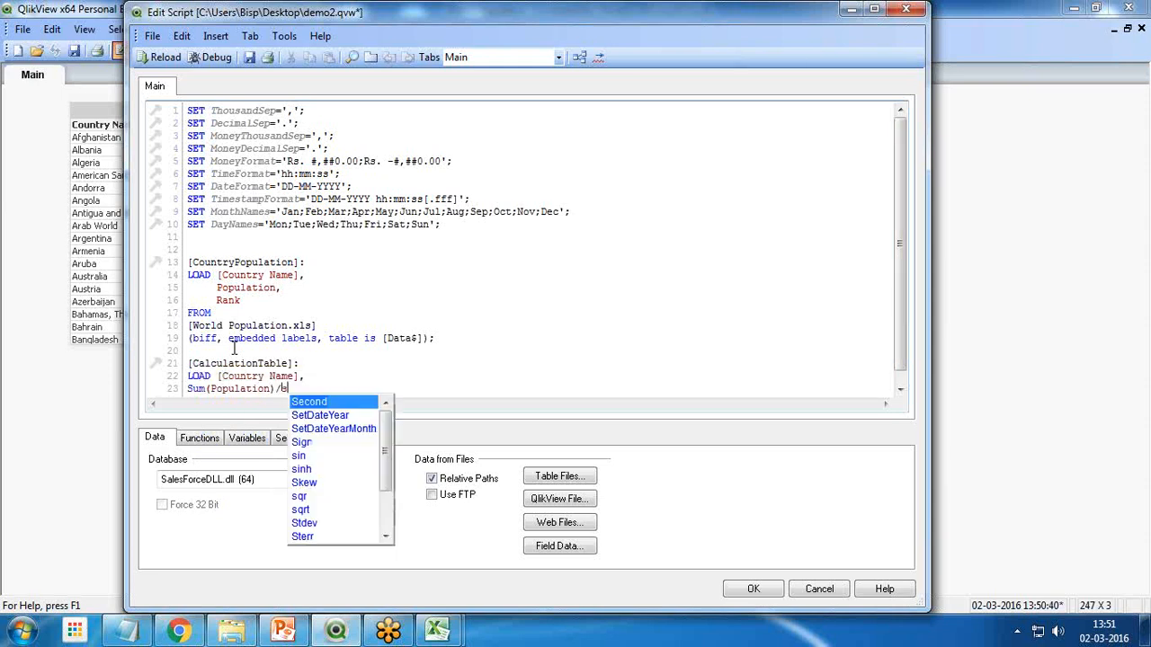
type("um(Rank")
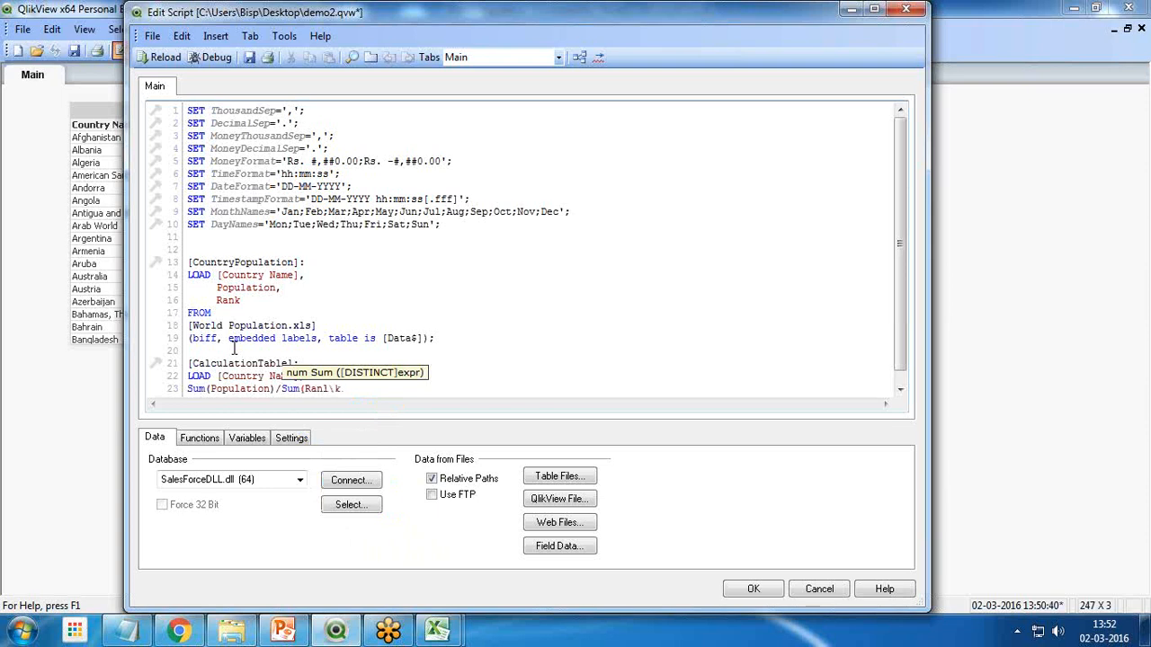
key("BackSpace")
type("k) as ")
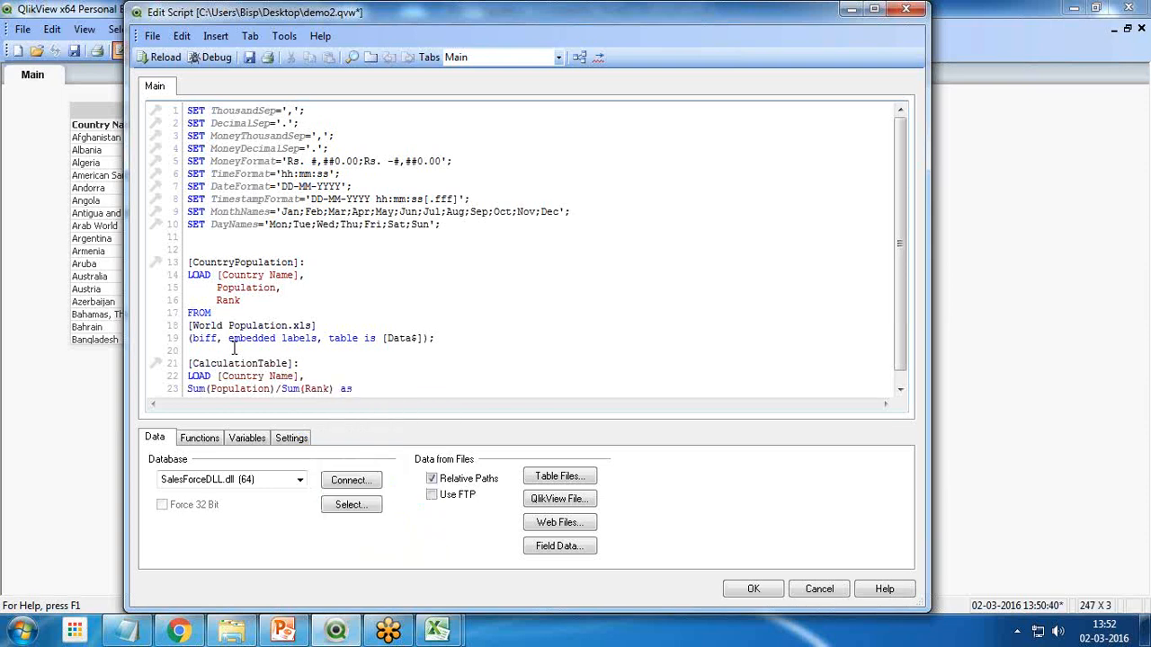
type("[CalculationTable]")
key("Return")
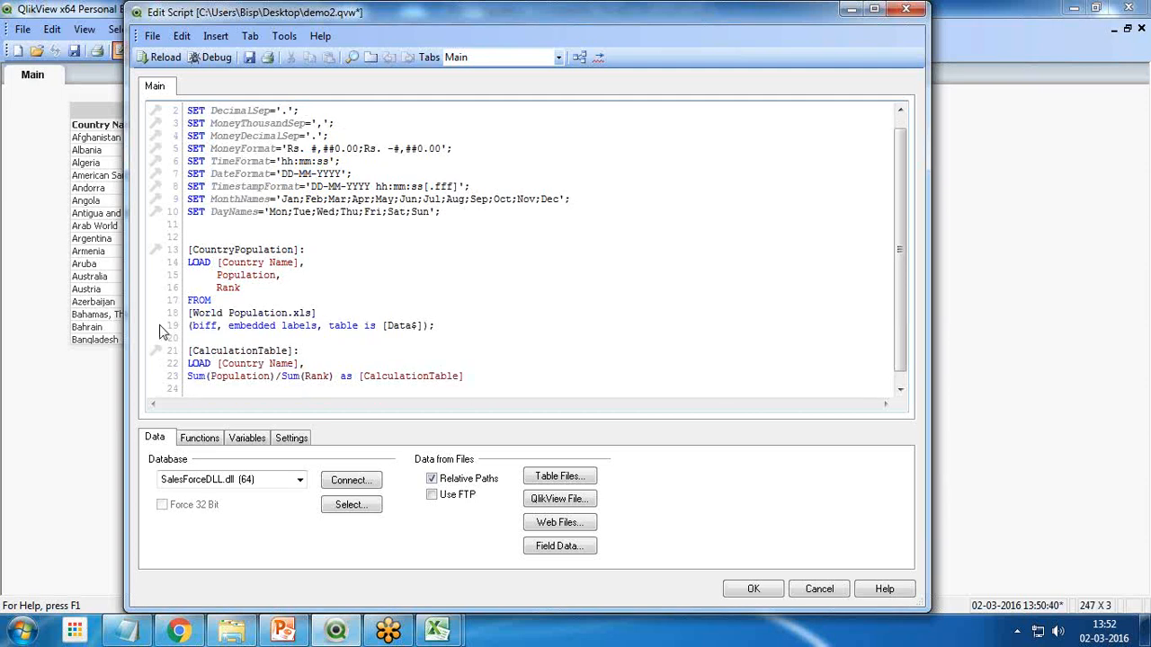
Make the second load read from Resident [CountryPopulation], copying the table name from the first load's label
scroll(261, 321, "down", 1)
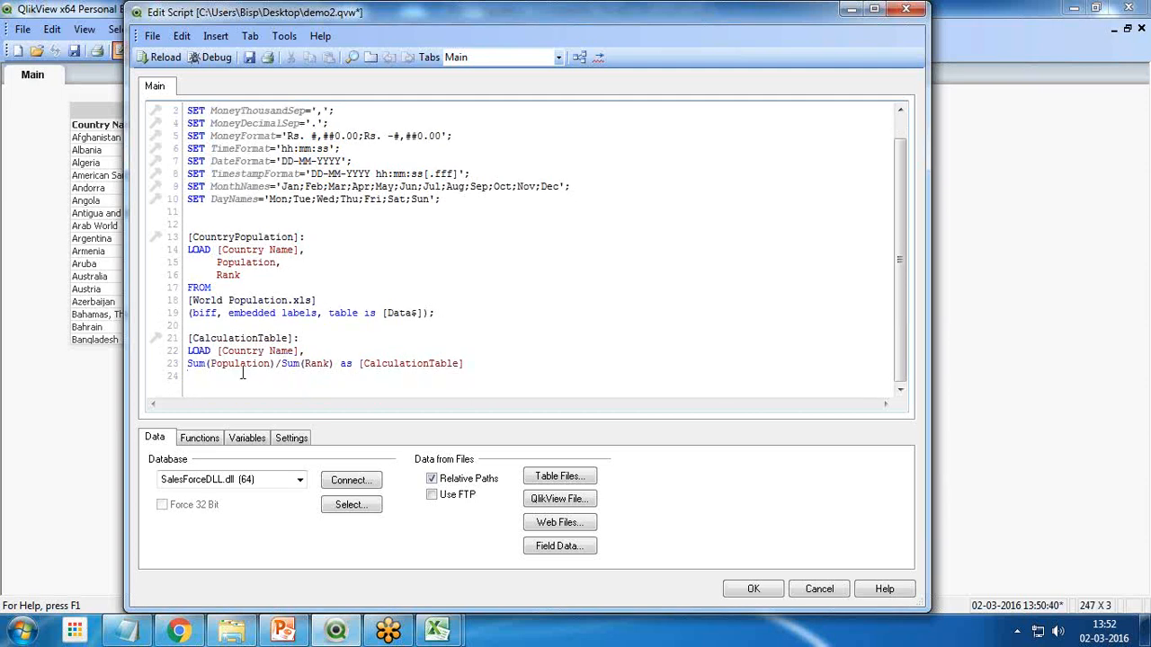
type("r")
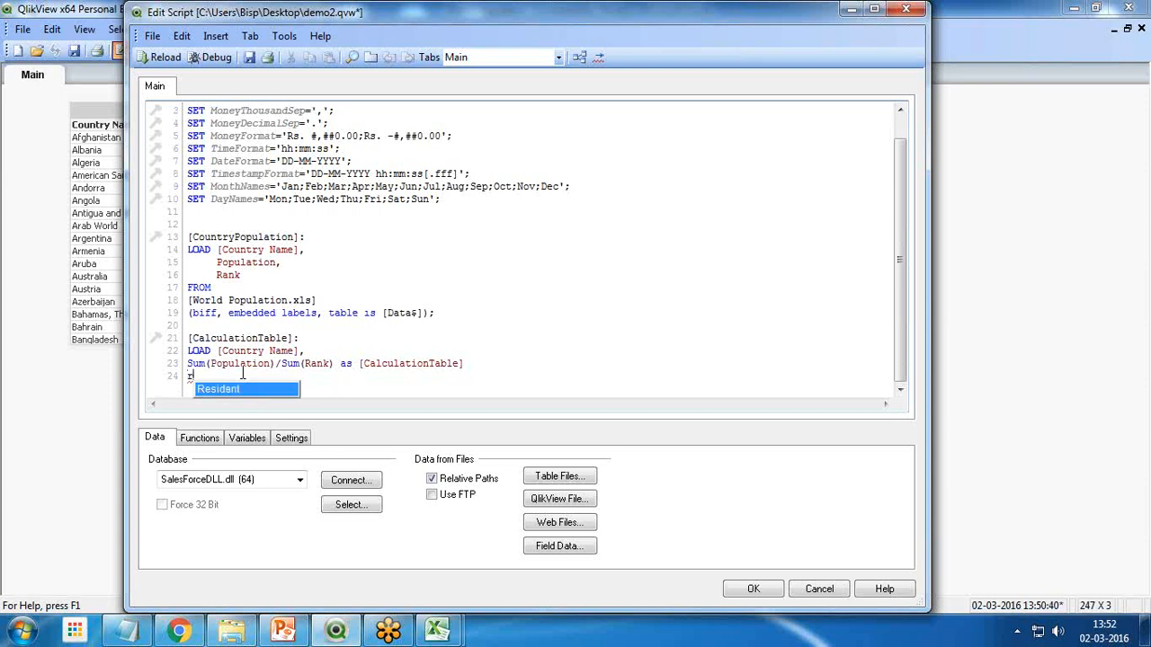
key("Return")
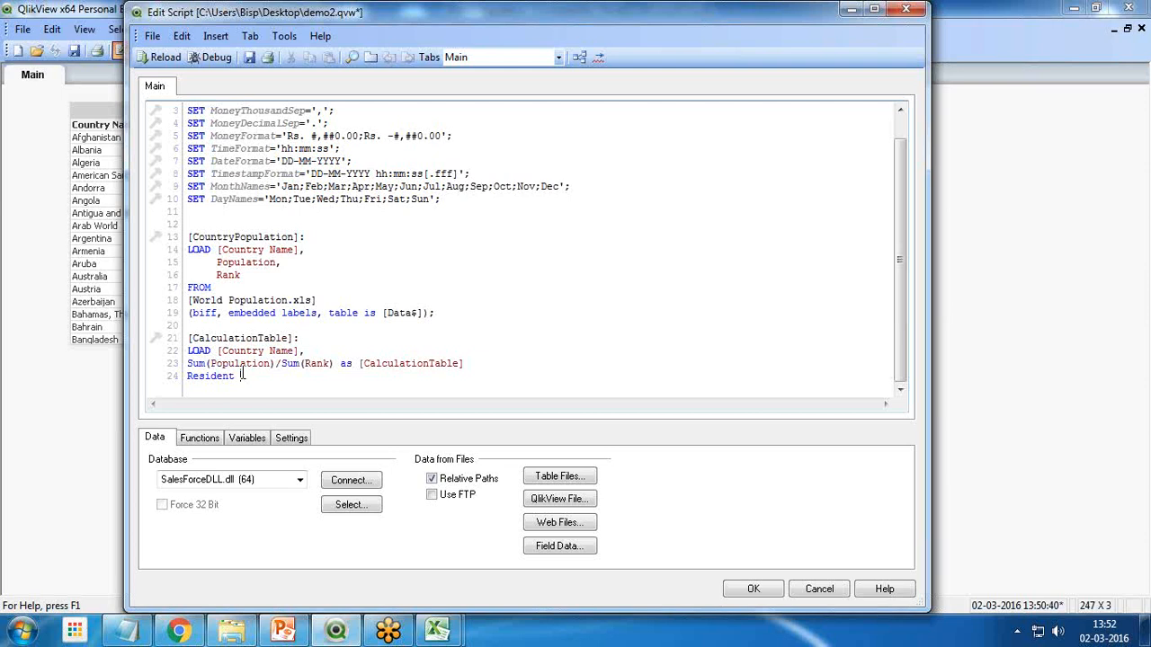
type("[")
left_click_drag(299, 236, 188, 236)
key("ctrl+c")
key("alt+Tab")
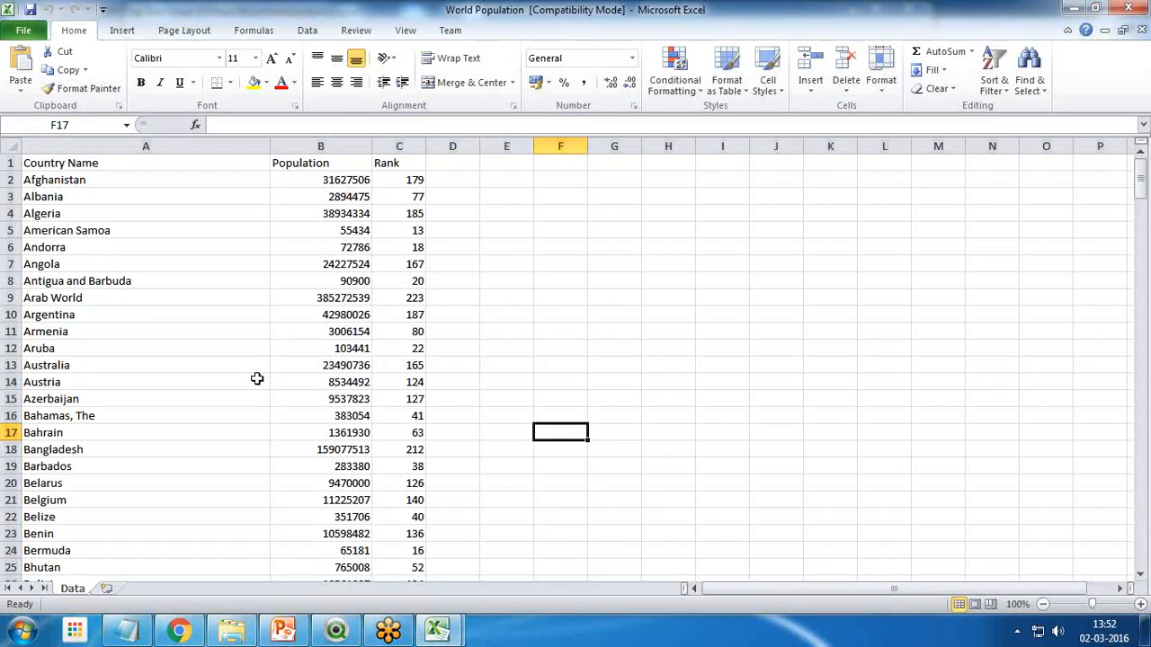
key("alt+Tab")
left_click(265, 375)
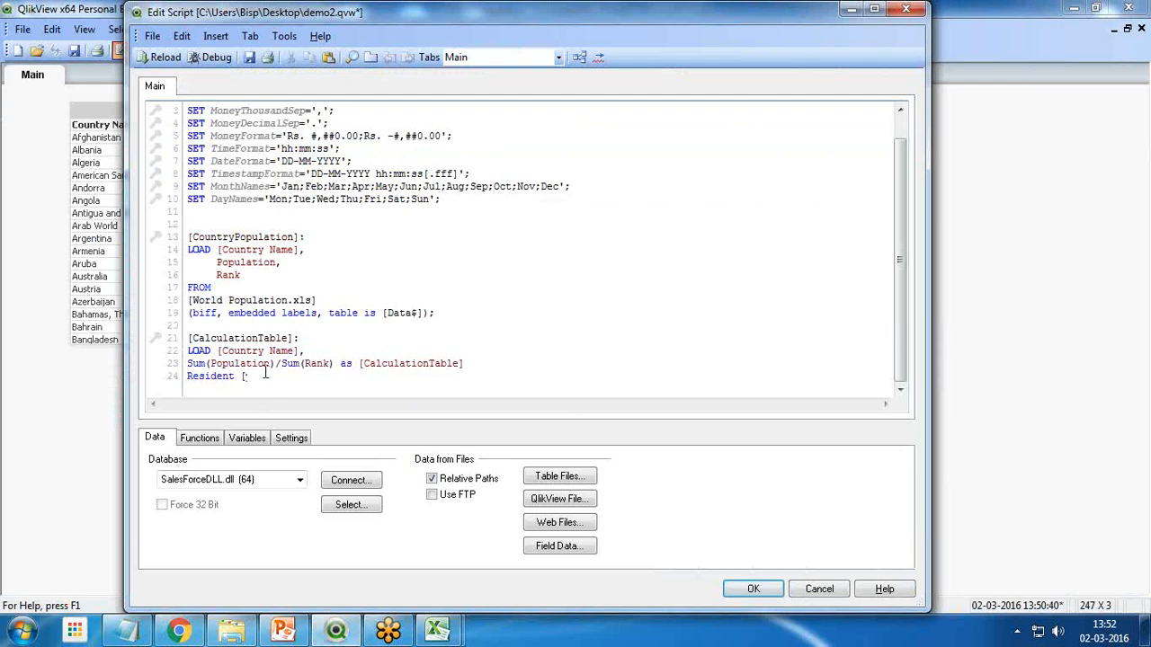
key("BackSpace")
key("ctrl+v")
Finish the resident load with a Group by [Country Name] clause
type("Group by")
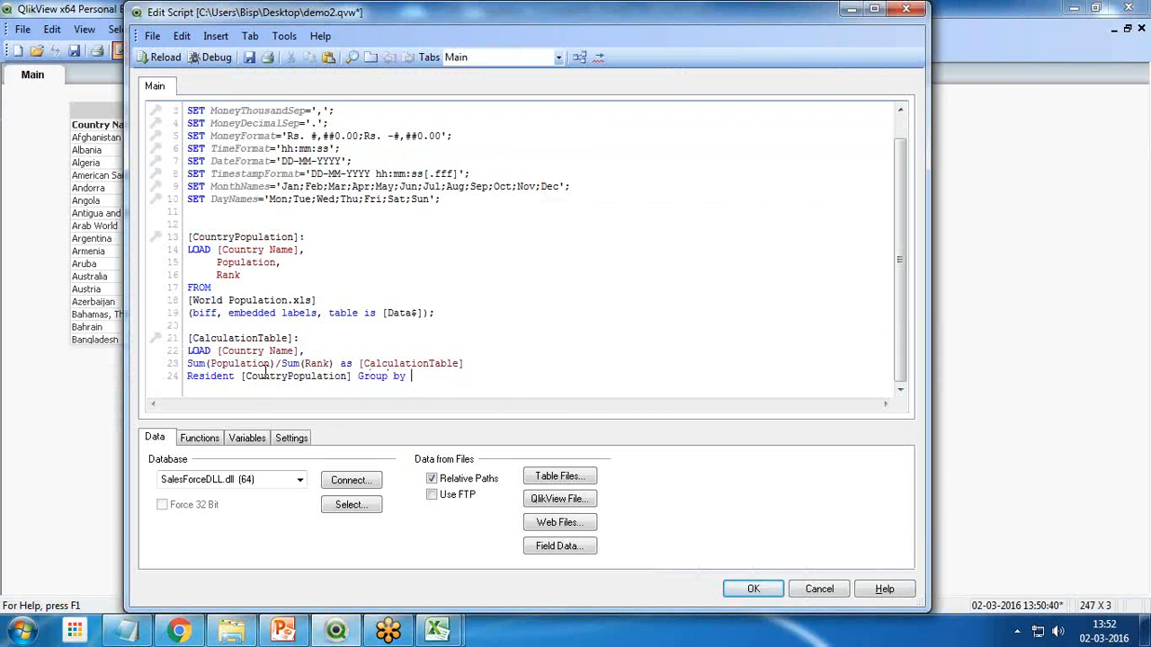
type(" [Country")
type(" Name]")
type("];")
key("BackSpace")
Reload the script and review the tables fetched in the execution progress, moving the dialog clear of the table box
left_click(157, 56)
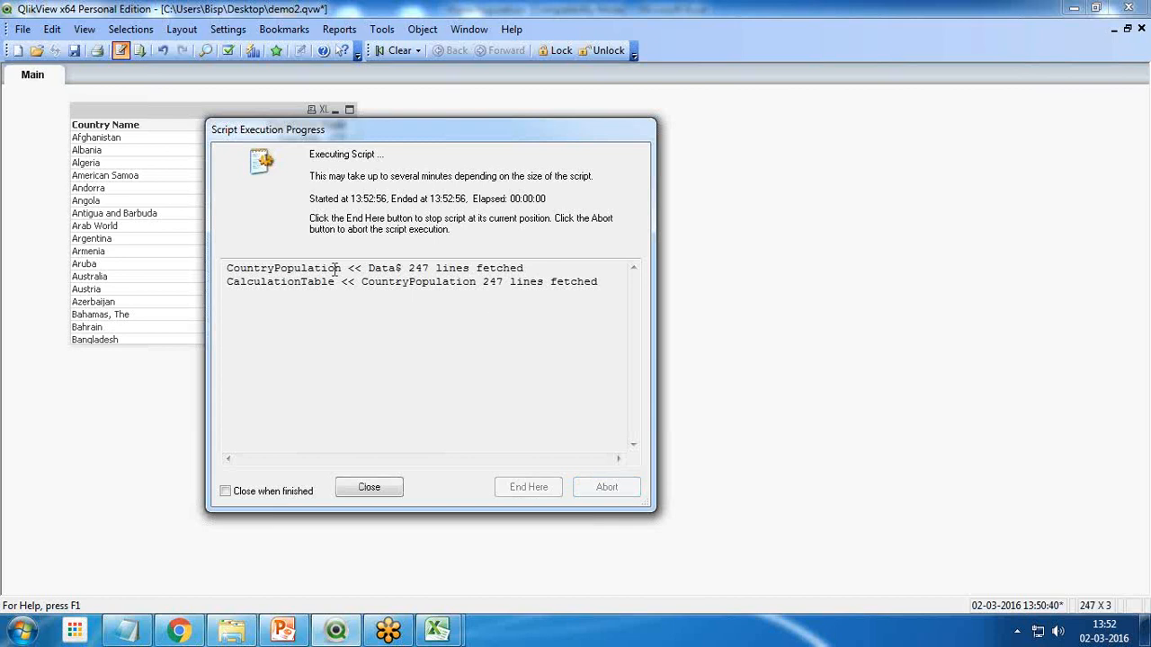
left_click_drag(230, 269, 357, 274)
left_click_drag(325, 142, 497, 151)
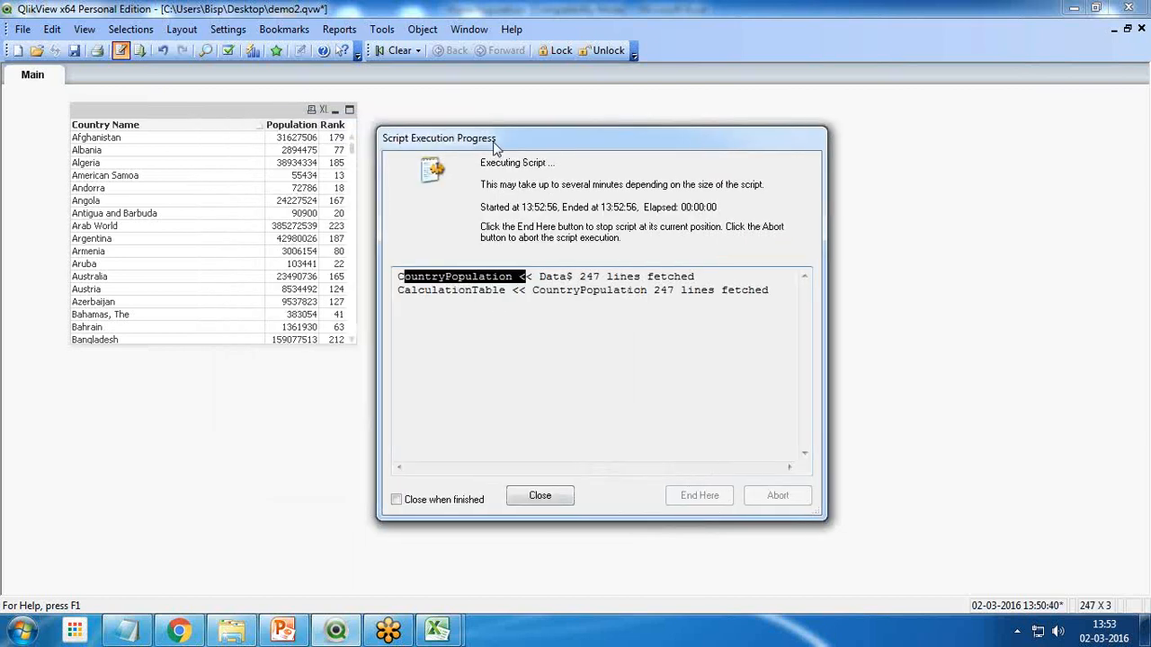
Close the script execution progress and add a CalculationTable list box to the sheet, placed beside the existing table box
left_click_drag(506, 291, 396, 300)
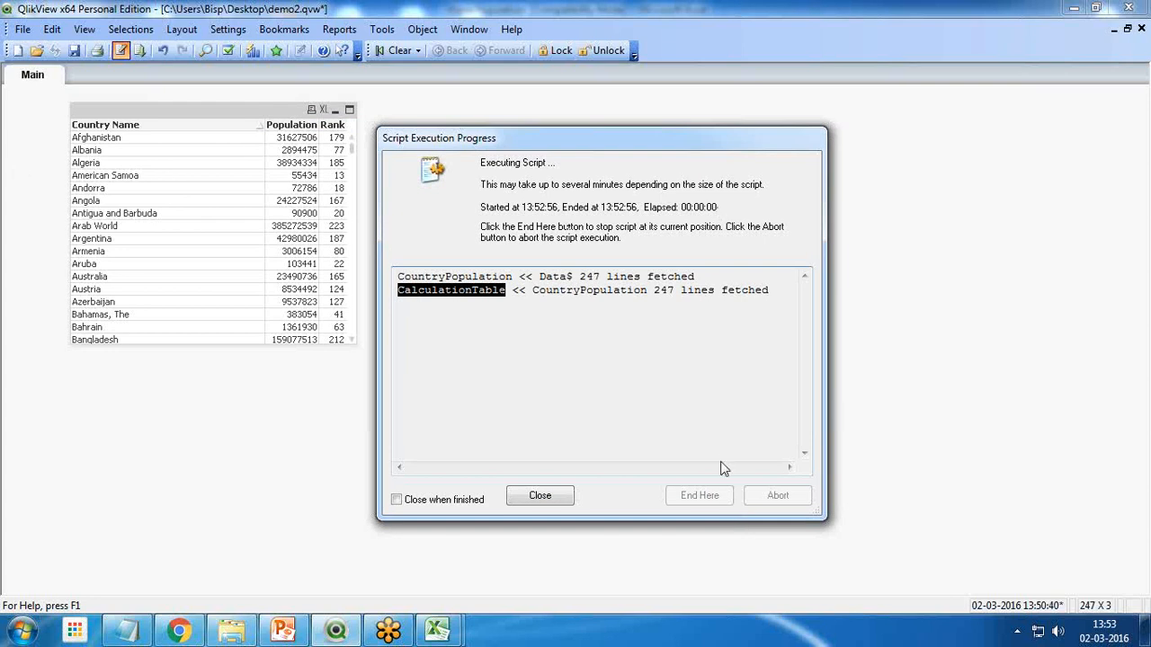
left_click(540, 497)
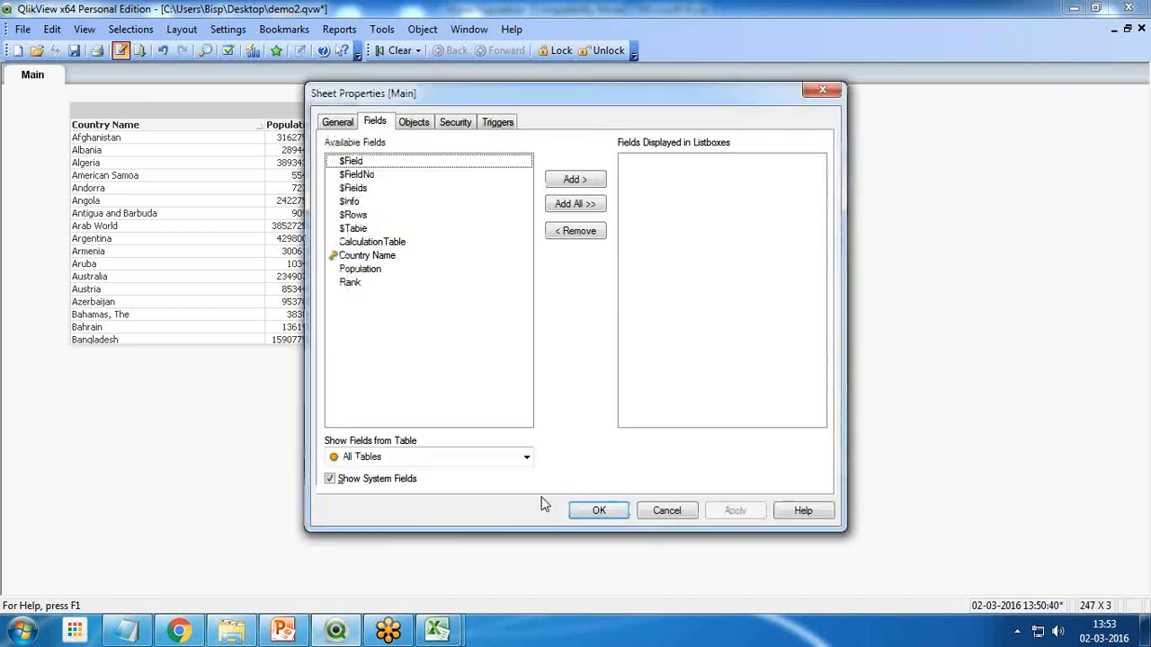
left_click(368, 242)
left_click(578, 183)
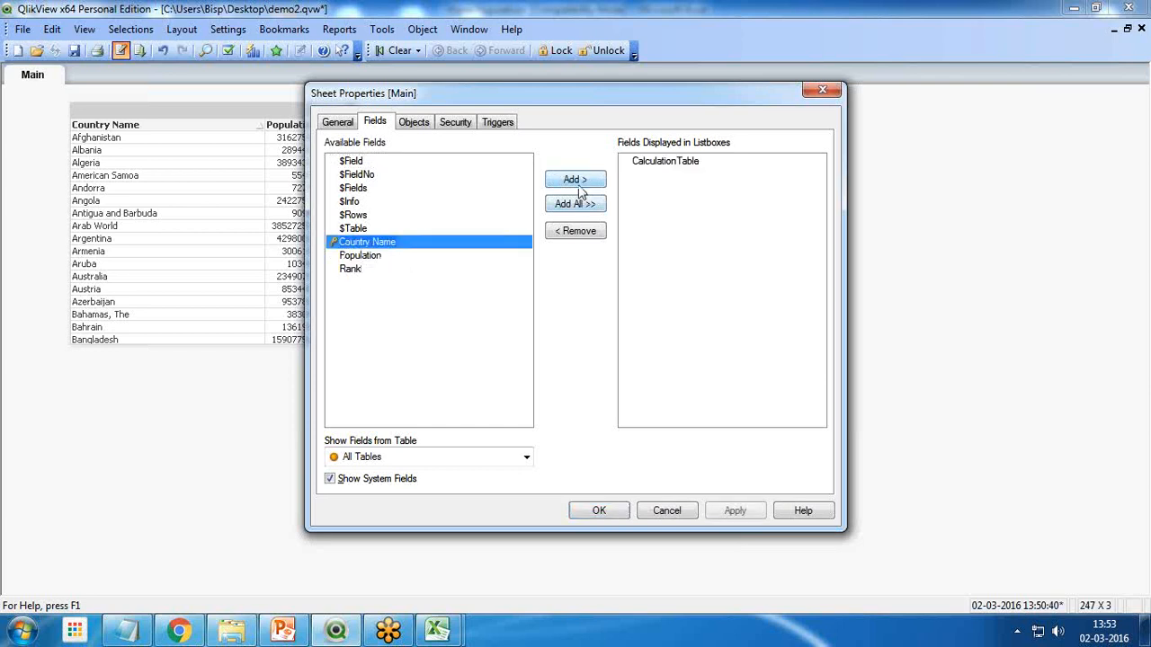
left_click(599, 510)
left_click_drag(87, 142, 507, 119)
Remove the CalculationTable list box from the sheet
right_click(532, 120)
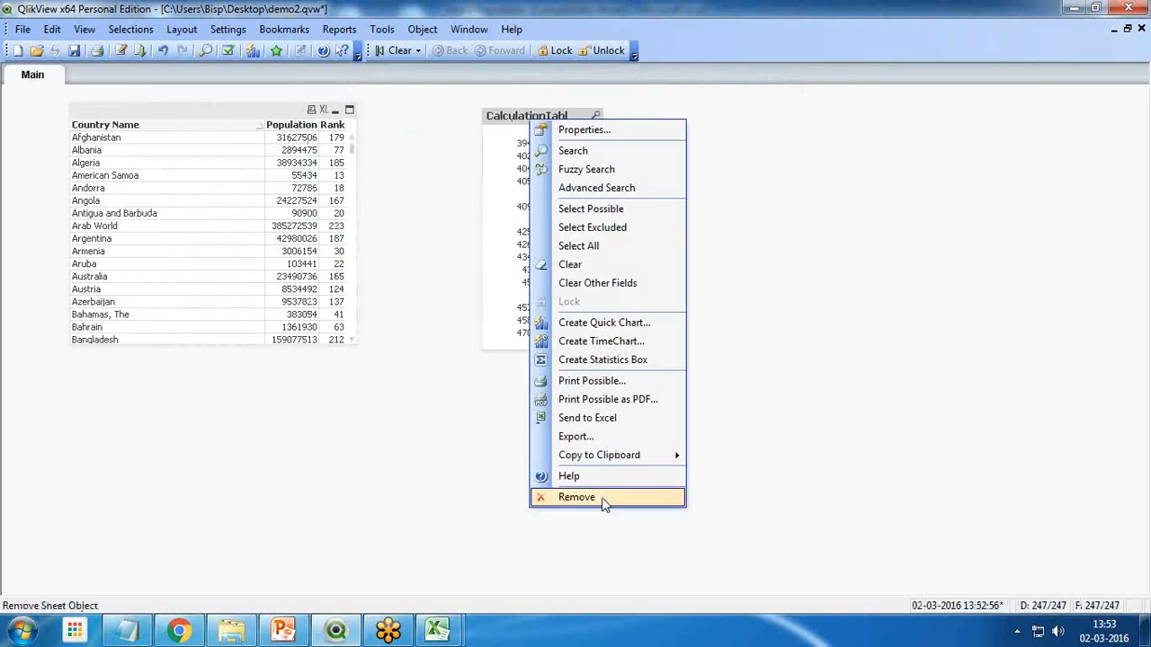
left_click(576, 497)
left_click(524, 347)
Create a new table box displaying the Country Name and CalculationTable fields
right_click(500, 387)
mouse_move(571, 433)
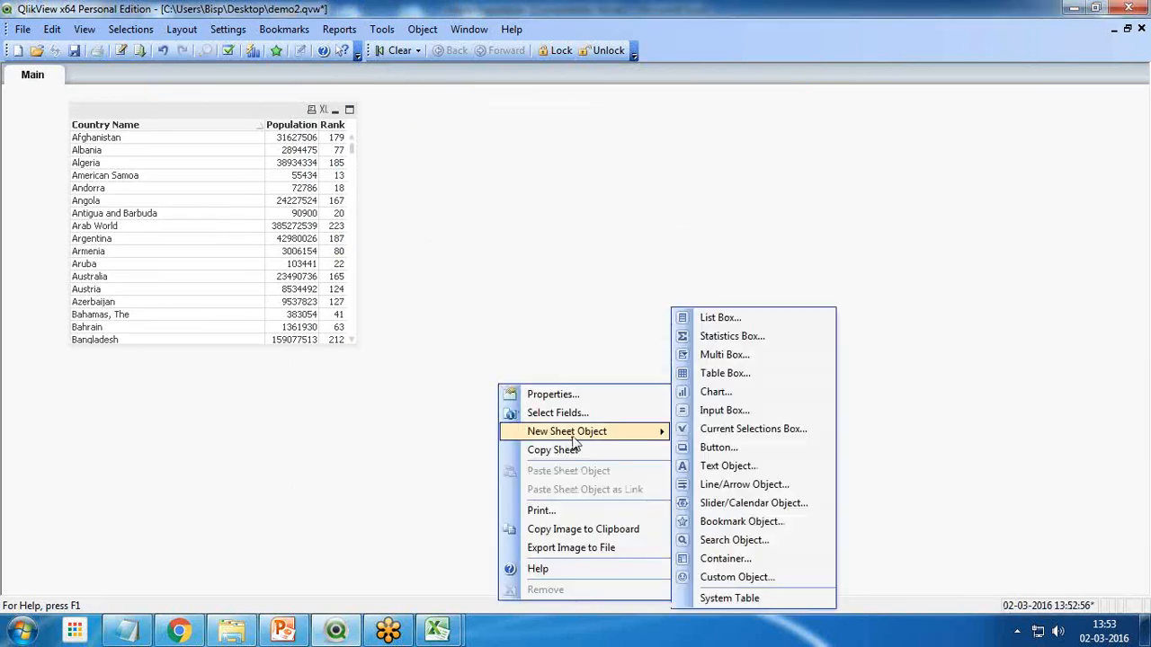
left_click(725, 373)
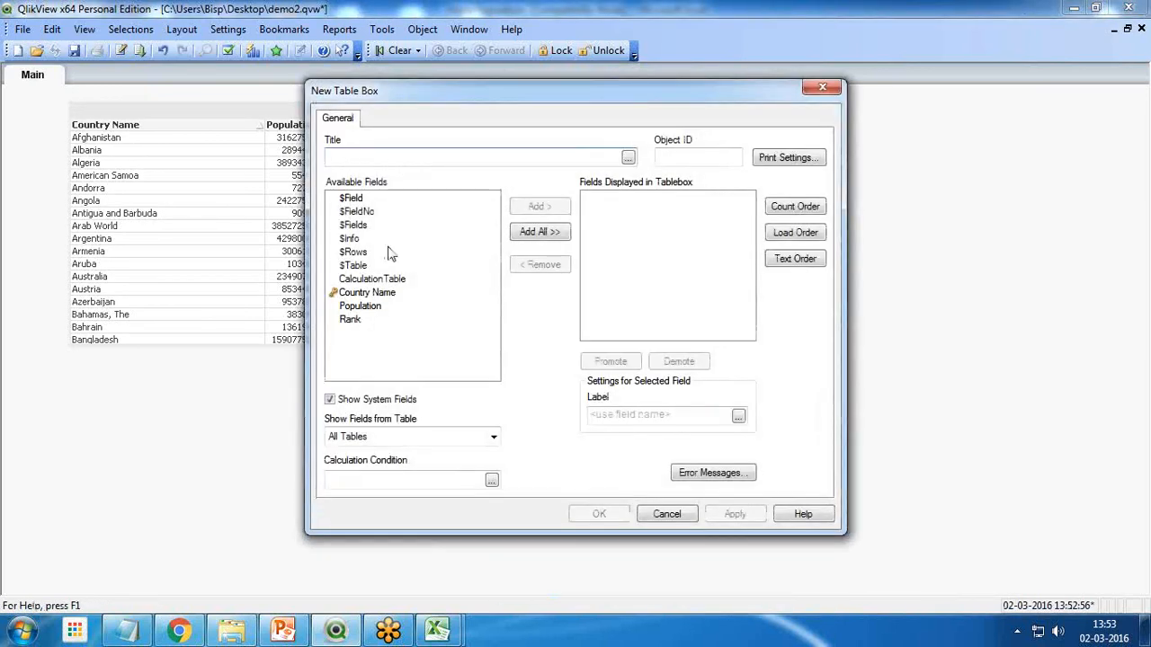
left_click(380, 293)
left_click(540, 206)
left_click(378, 279)
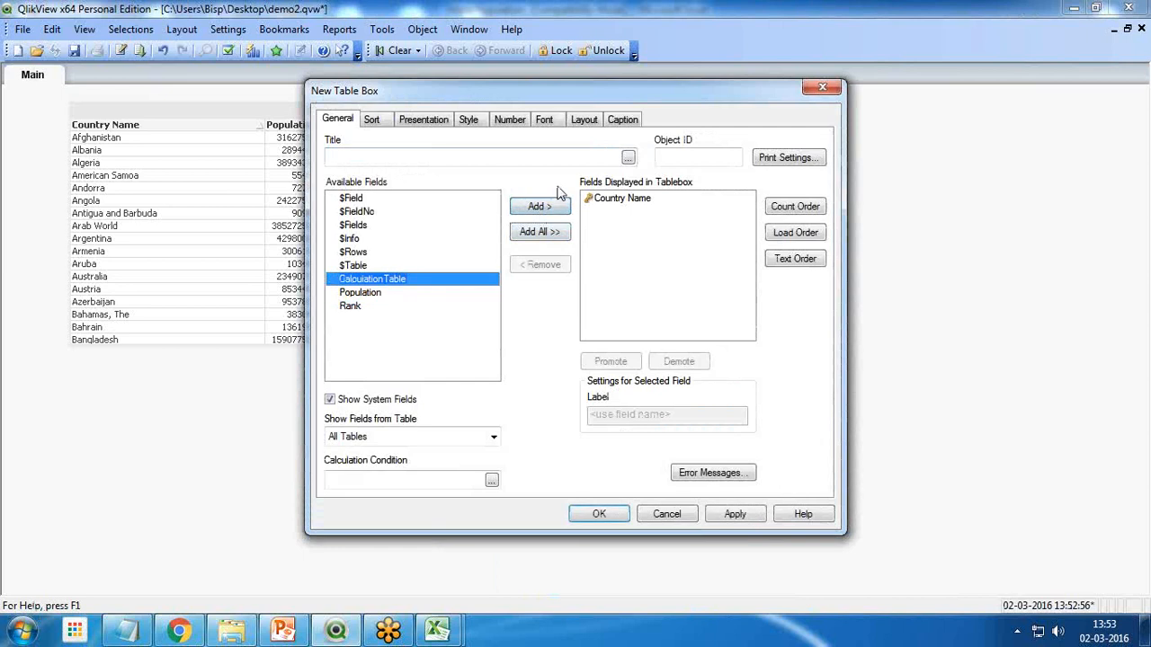
left_click(537, 207)
left_click(735, 515)
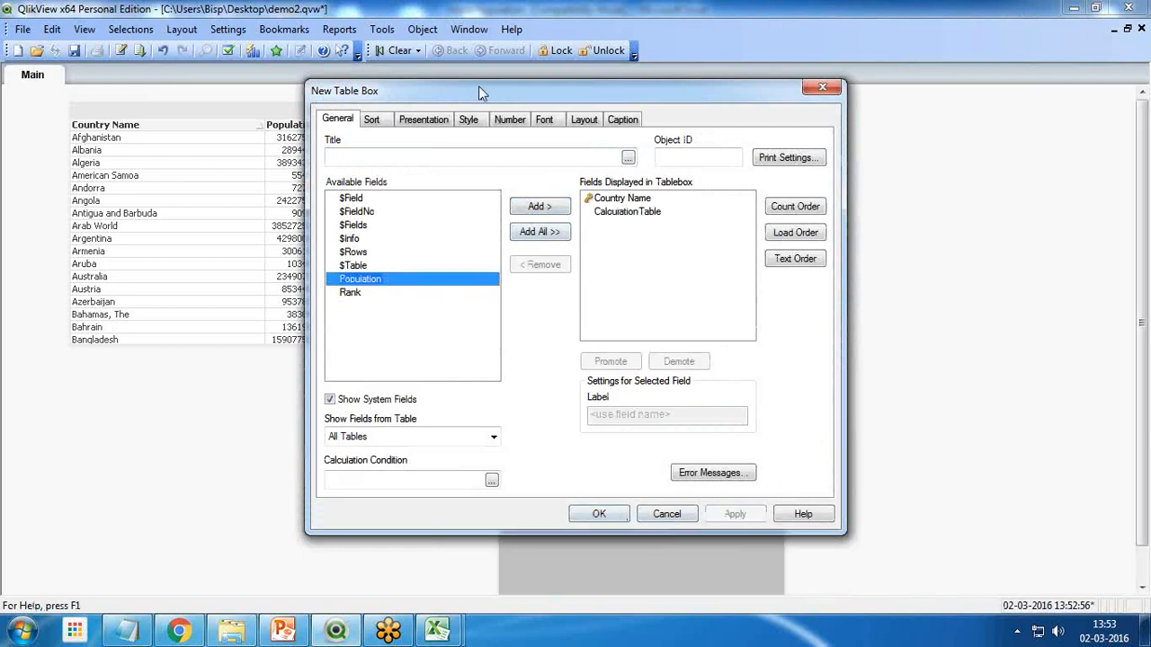
Override the document number settings for CalculationTable with the Fixed to format shown in percent, and finish the table box
left_click_drag(478, 88, 229, 89)
left_click(259, 121)
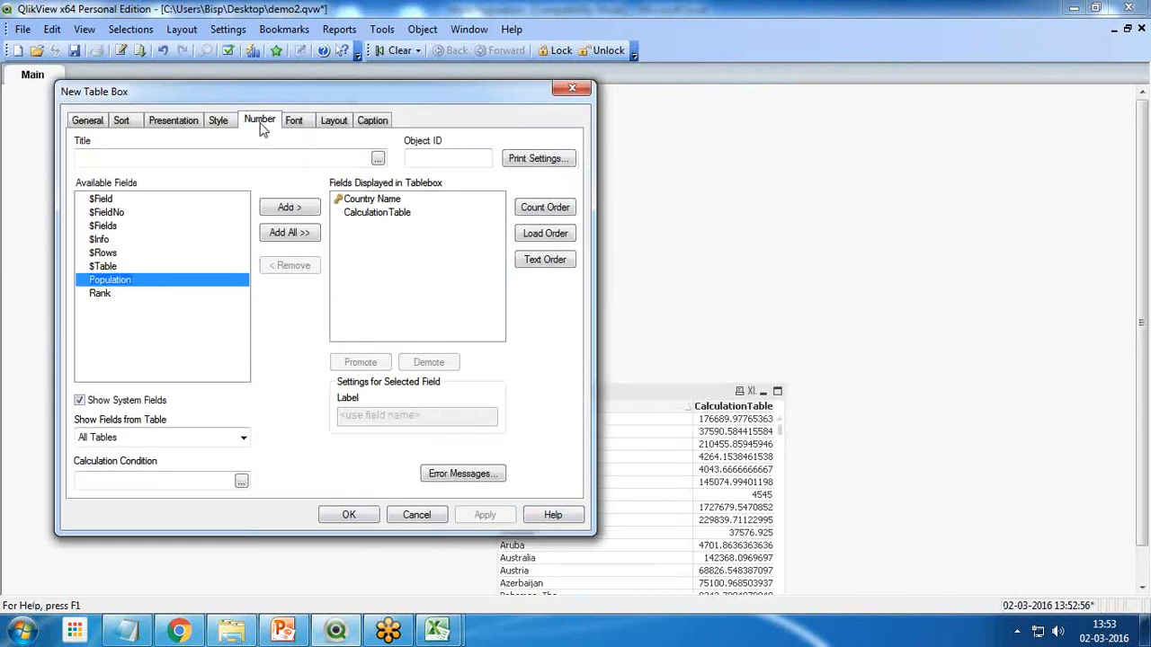
left_click(126, 171)
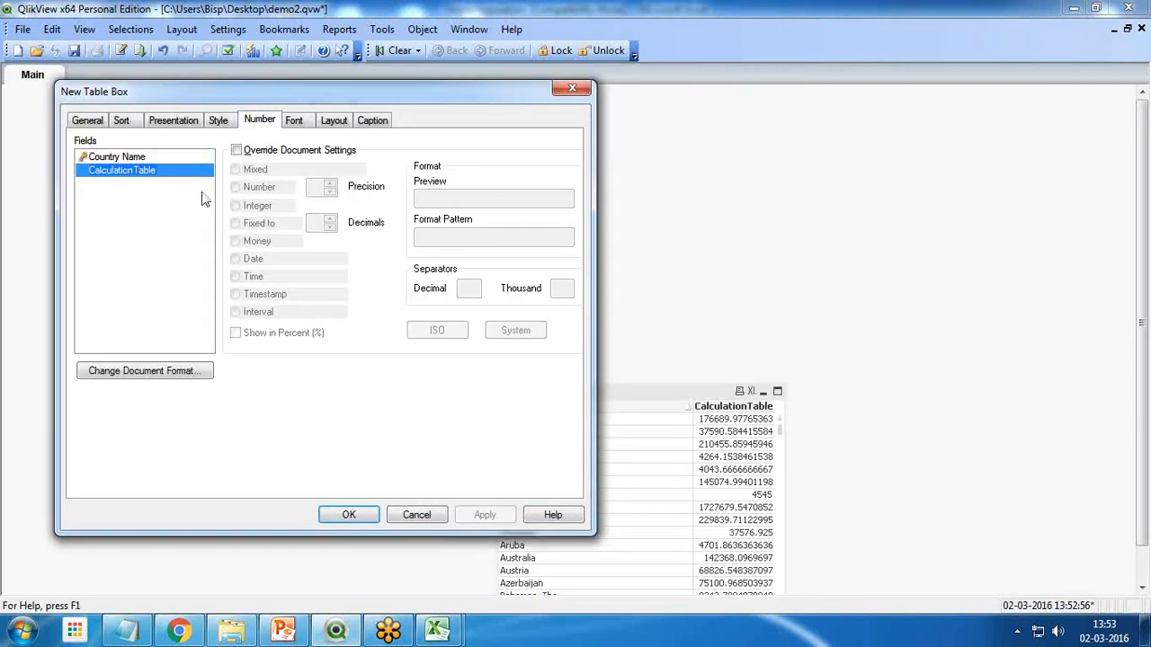
left_click(236, 151)
left_click(235, 223)
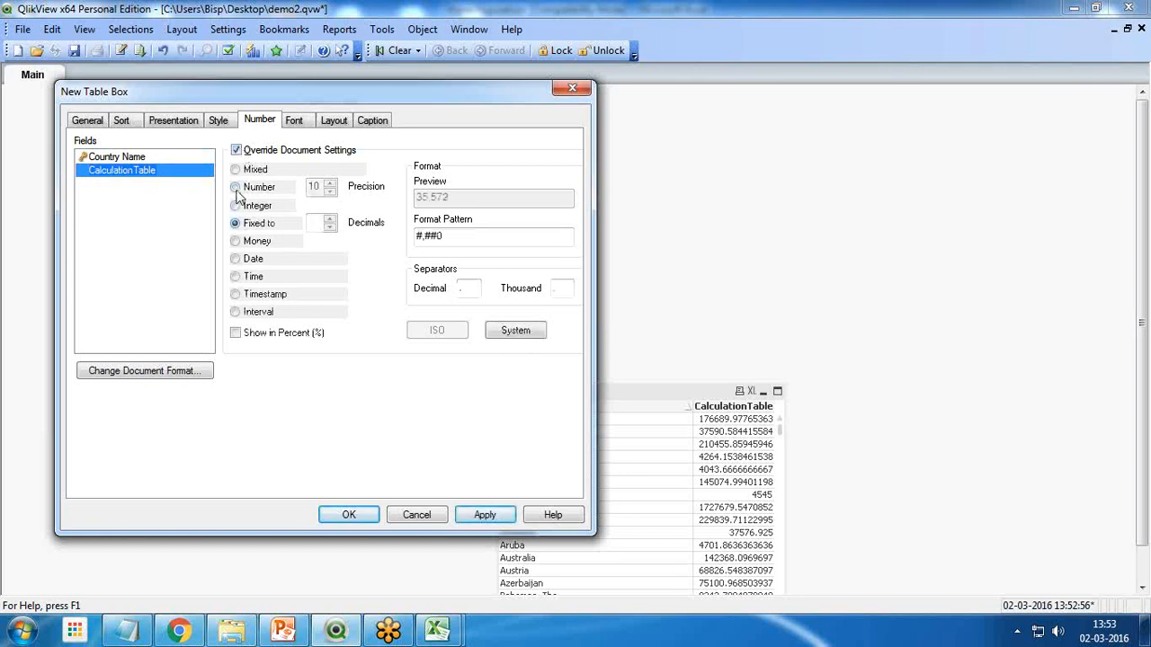
left_click(235, 187)
left_click(236, 223)
left_click(236, 334)
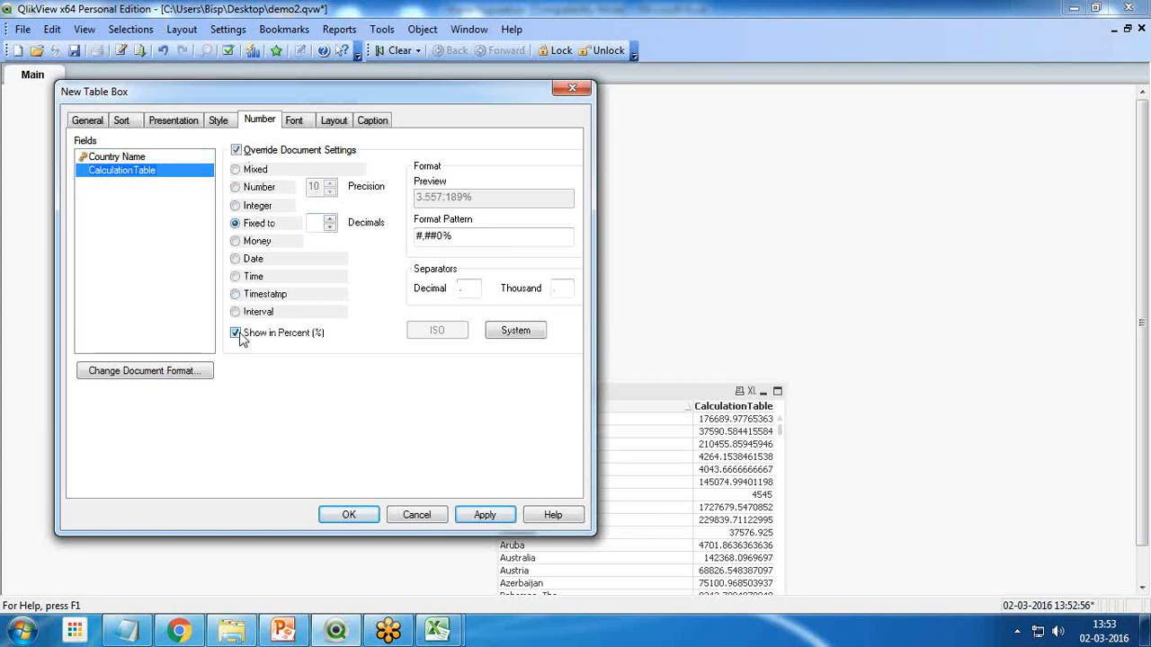
left_click(500, 522)
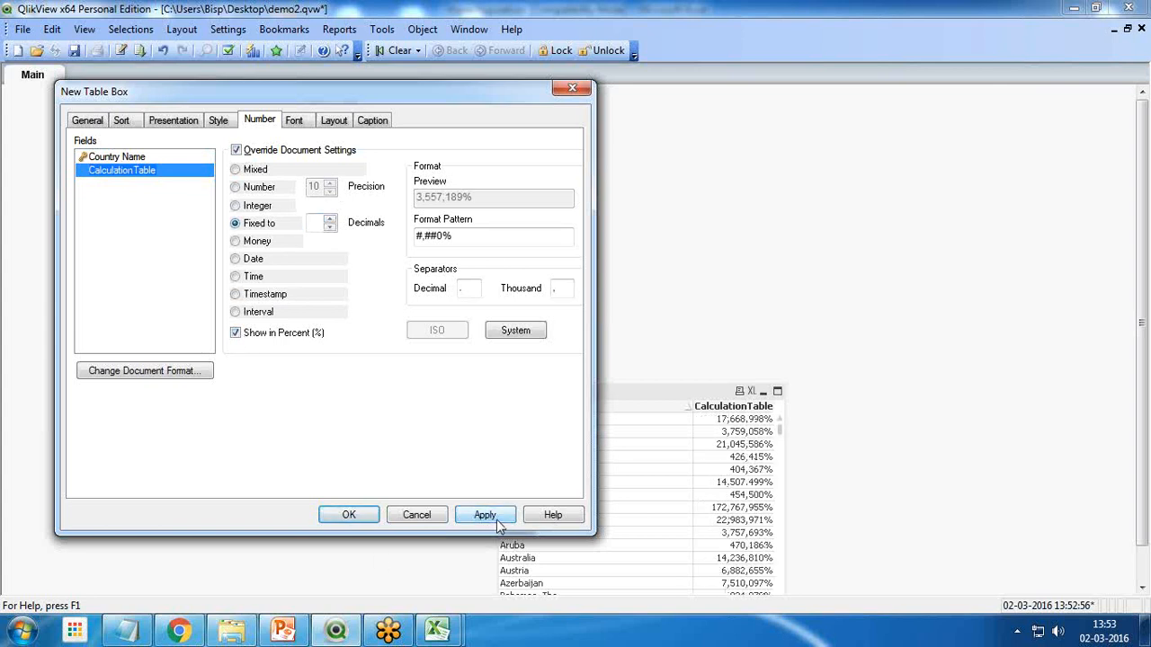
left_click(352, 514)
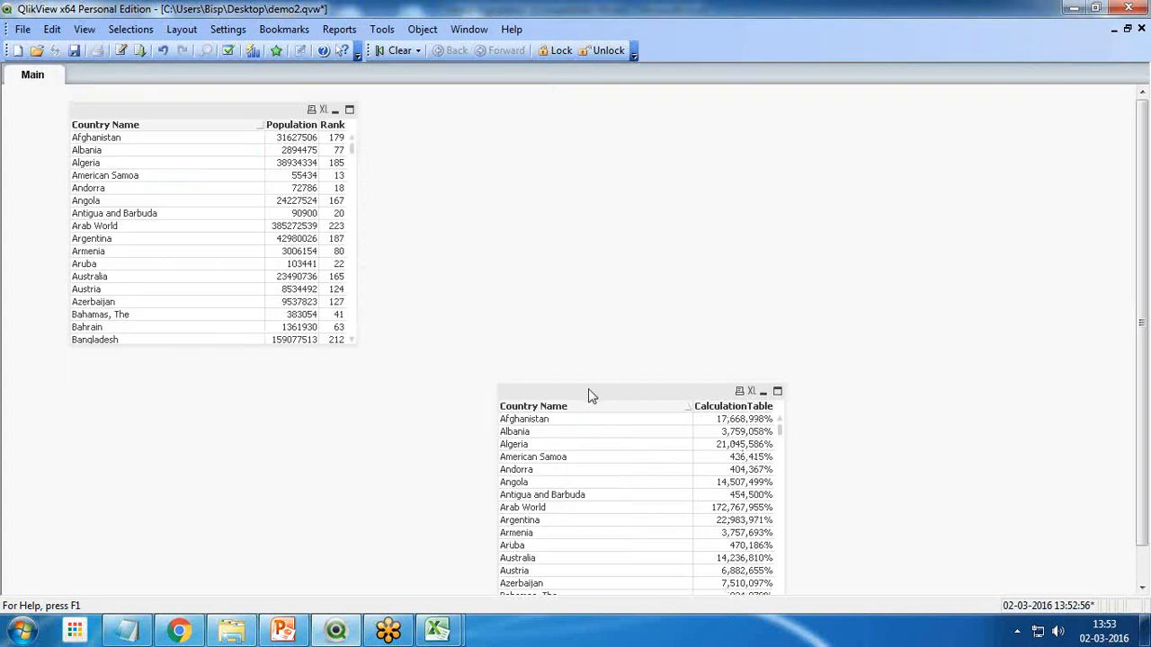
Arrange the two table boxes side by side near the top of the sheet
left_click_drag(588, 390, 552, 165)
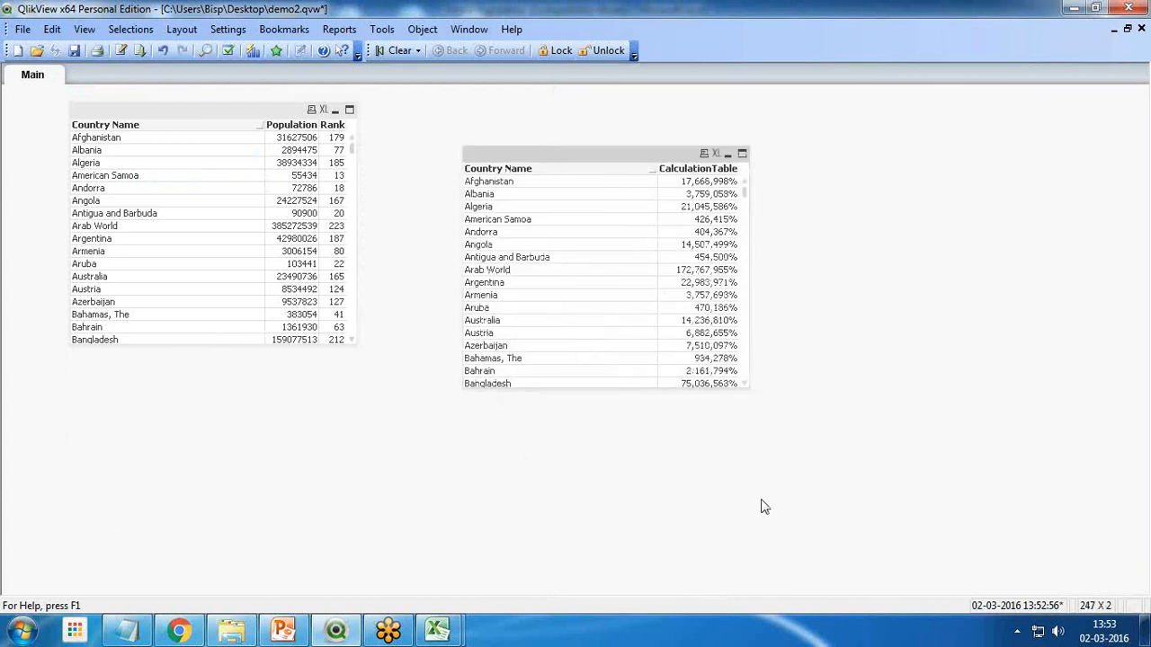
left_click_drag(191, 124, 198, 157)
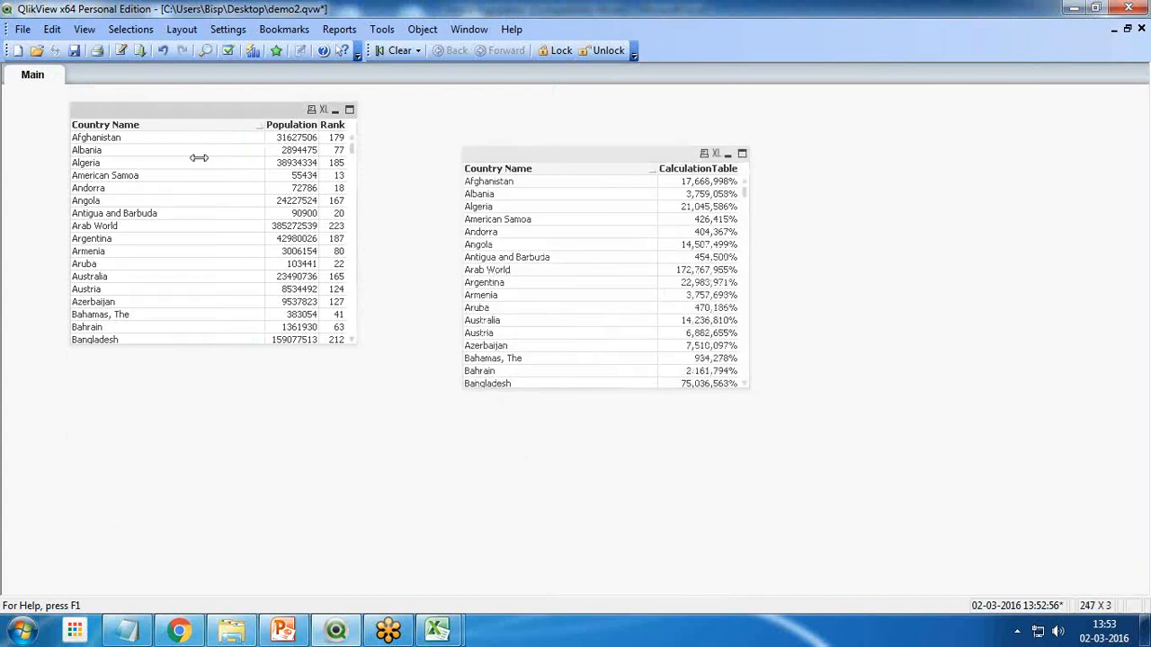
left_click_drag(214, 116, 227, 152)
left_click_drag(522, 156, 485, 145)
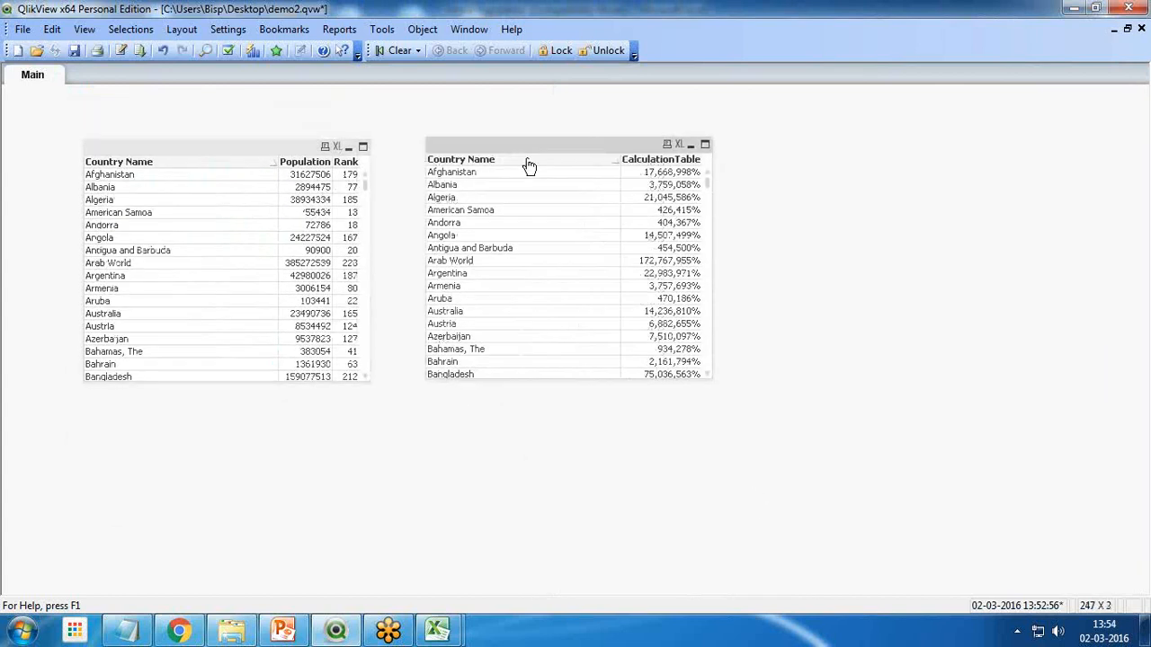
In the load script, end the resident load with a semicolon and start a DROP Table statement two lines below it
left_click(120, 50)
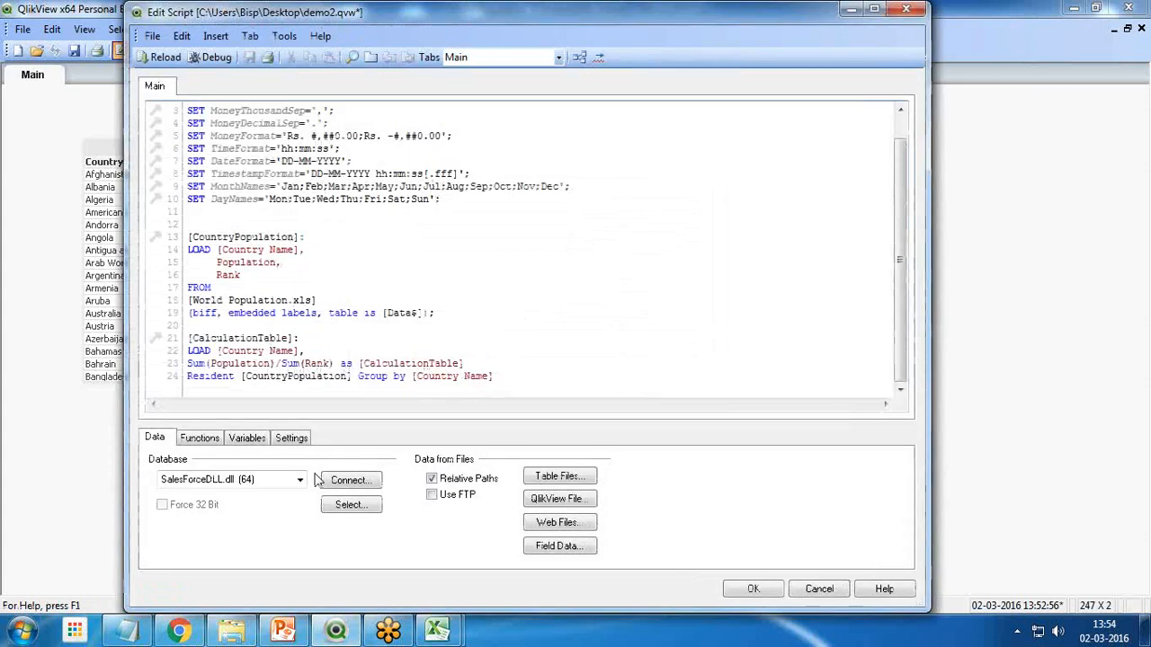
key("Return")
key("Return")
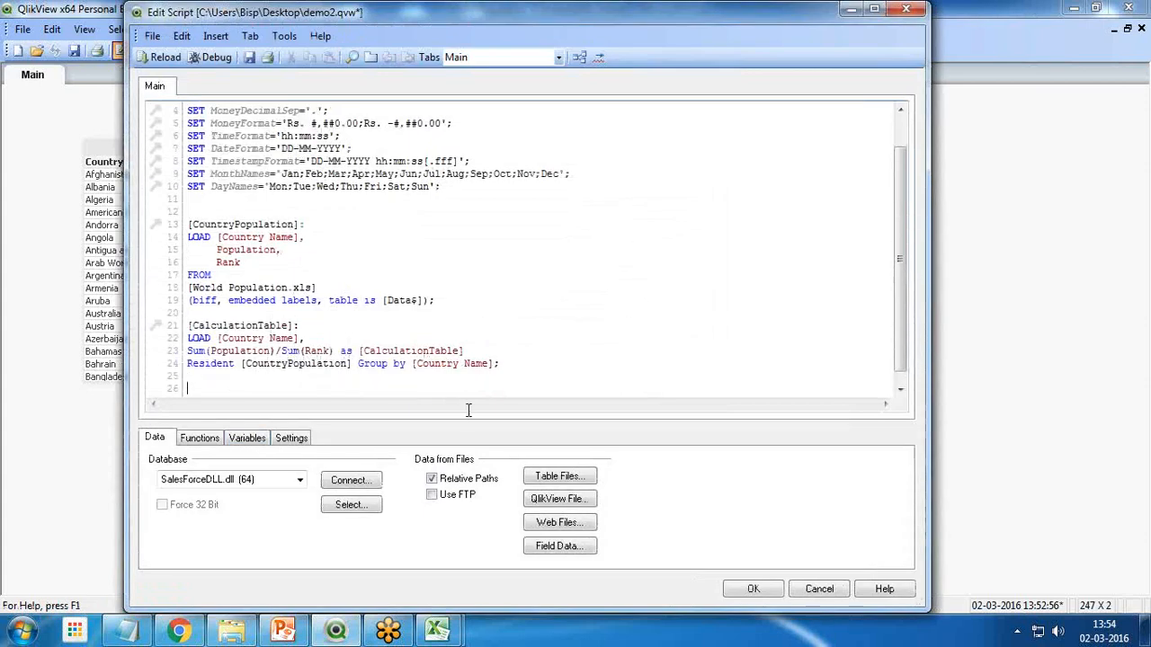
type("Xd")
key("BackSpace")
key("BackSpace")
type("Do")
key("BackSpace")
type("rop Table")
Complete the DROP Table statement with [CountryPopulation], copied from the first load's label
left_click_drag(298, 224, 186, 229)
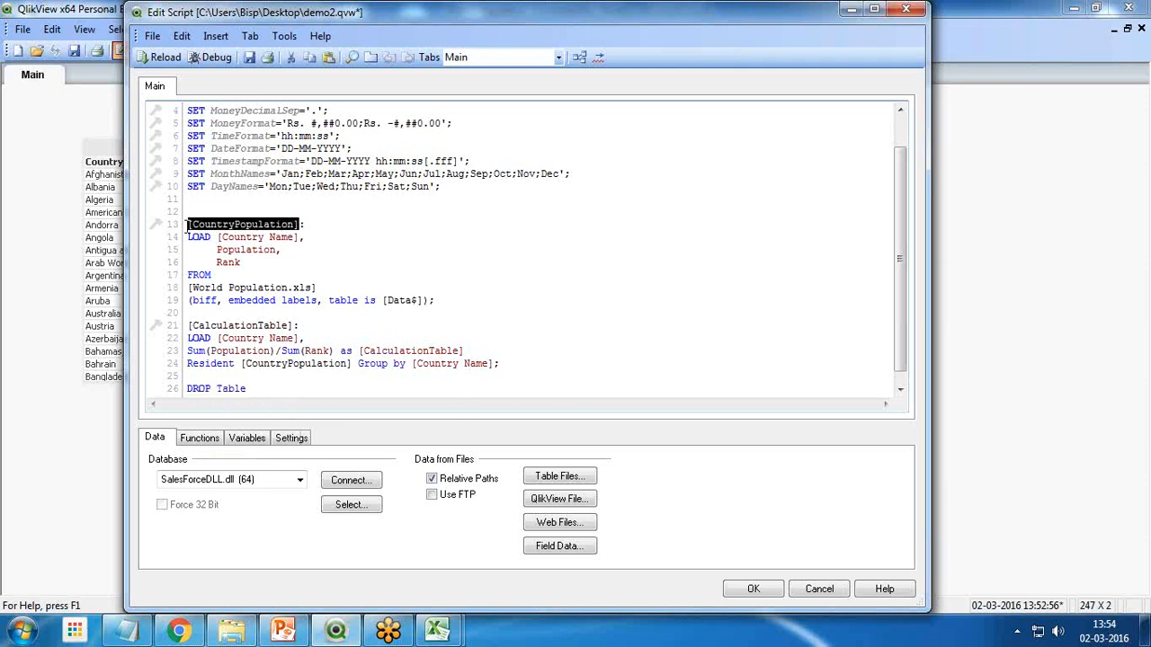
key("ctrl+c")
left_click(281, 391)
key("ctrl+v")
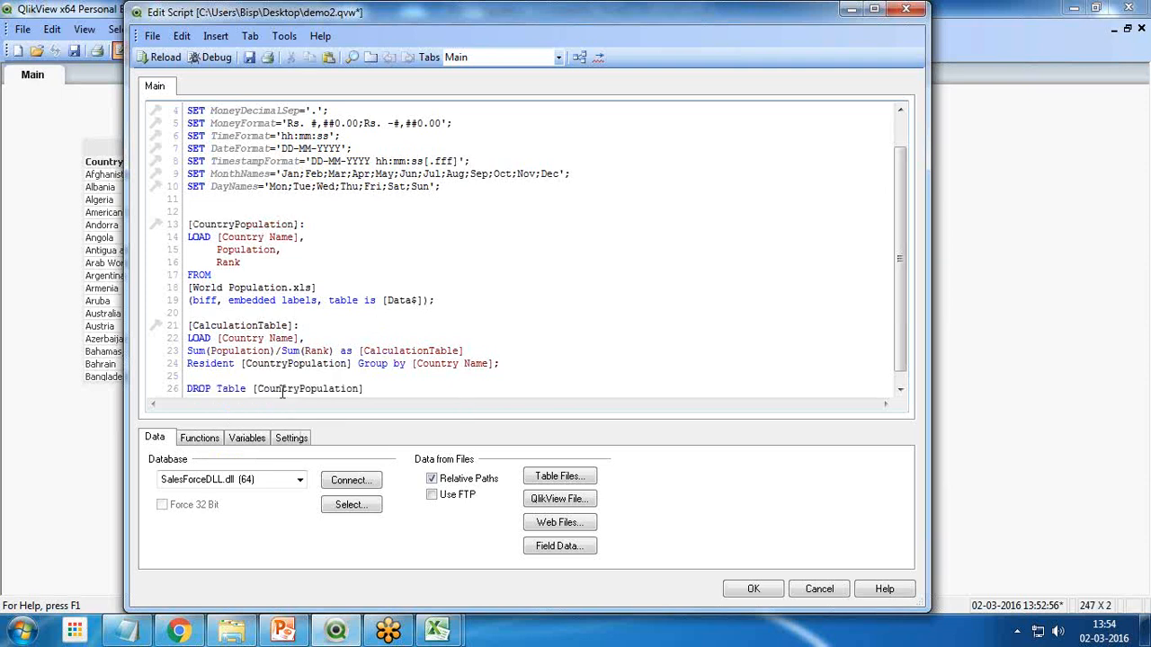
Save the document, reload the script and return to the sheet without adding any fields
left_click(249, 57)
left_click(160, 57)
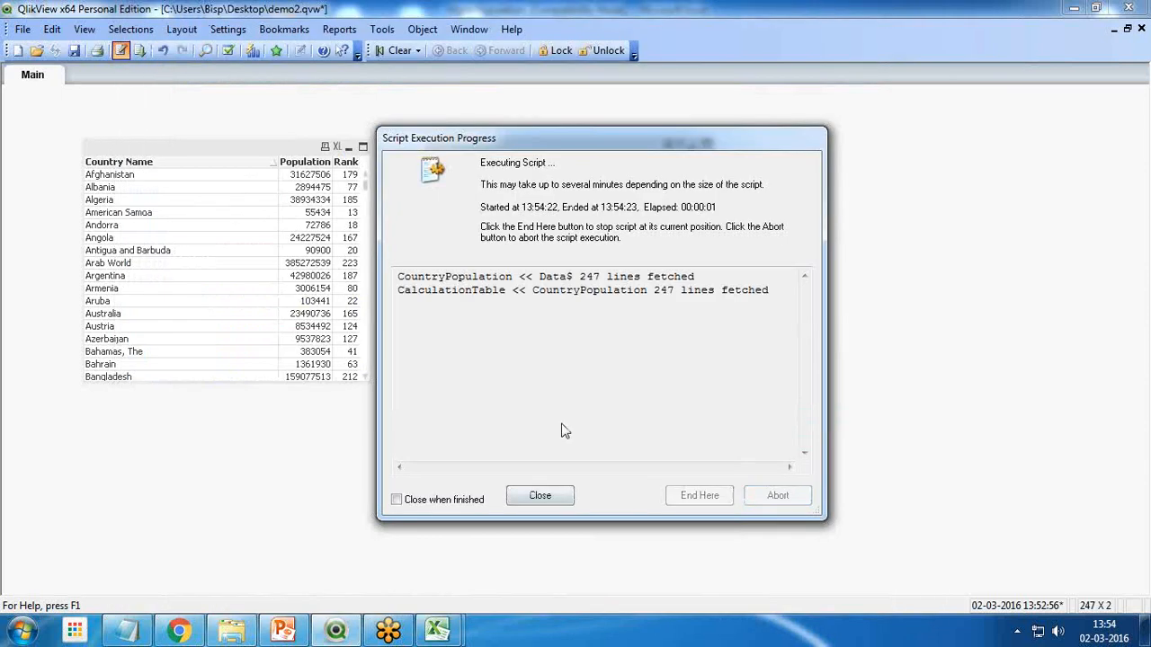
left_click(543, 496)
left_click(596, 508)
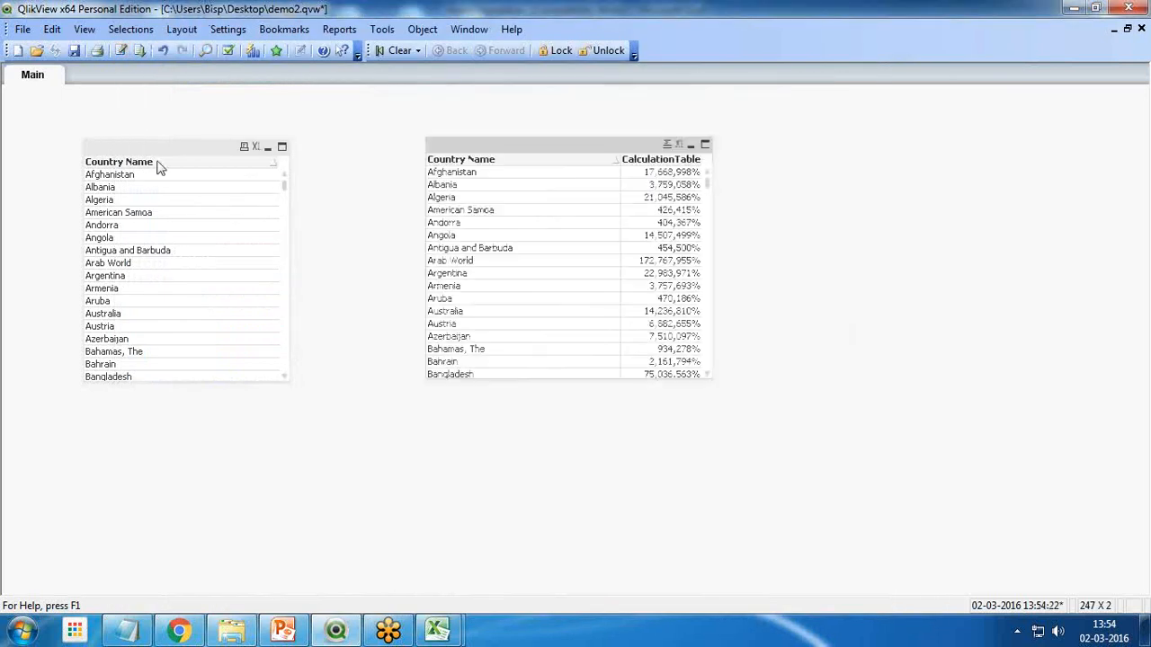
Check which fields are available for a new list box, without creating one
right_click(393, 396)
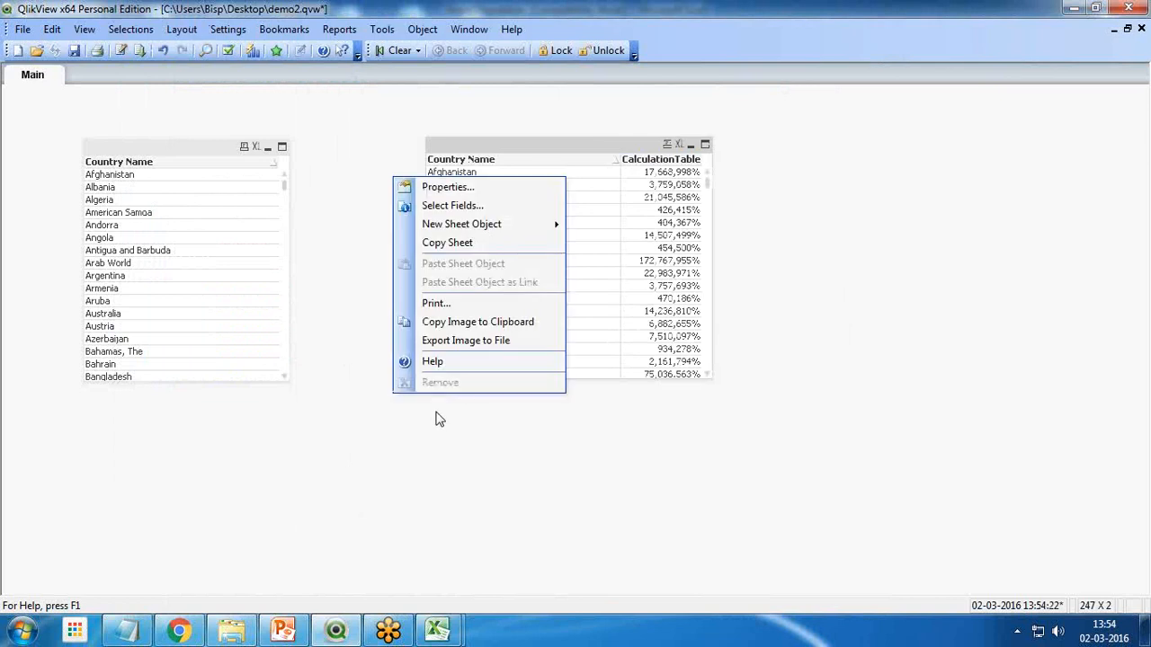
mouse_move(521, 225)
left_click(585, 224)
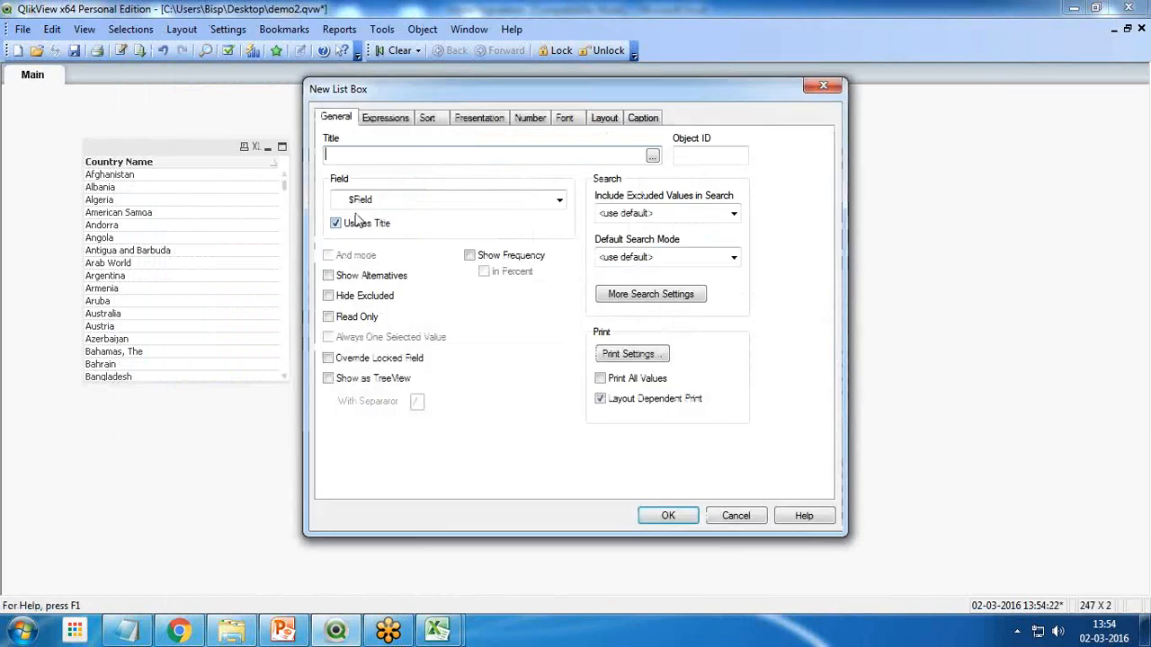
left_click(382, 199)
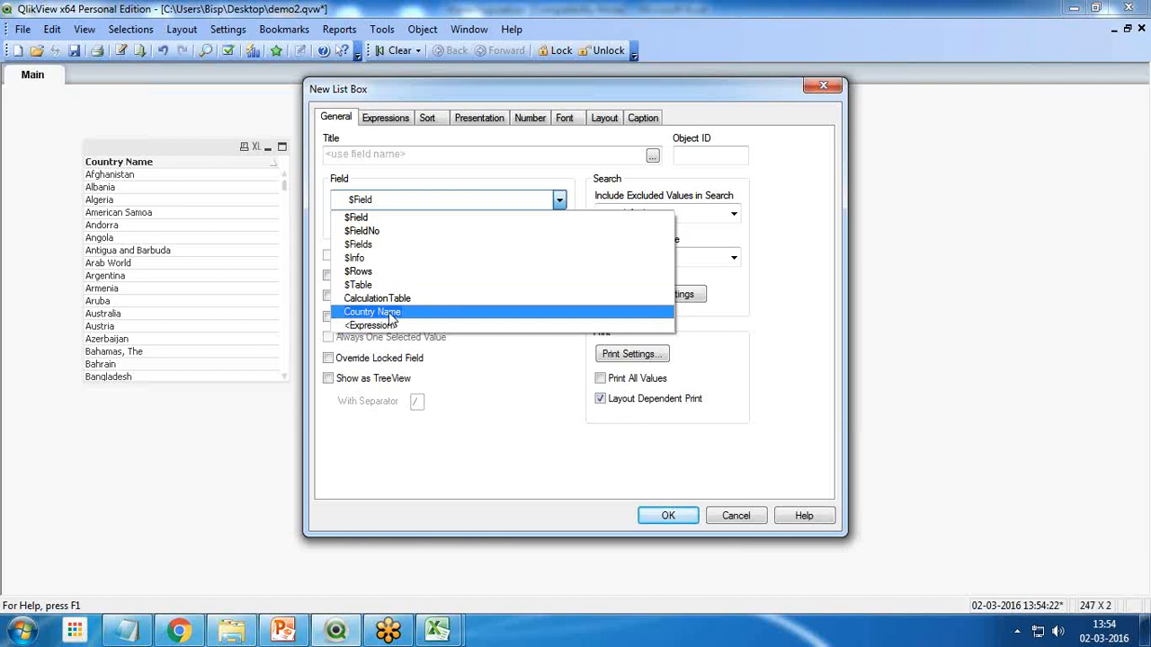
left_click(738, 518)
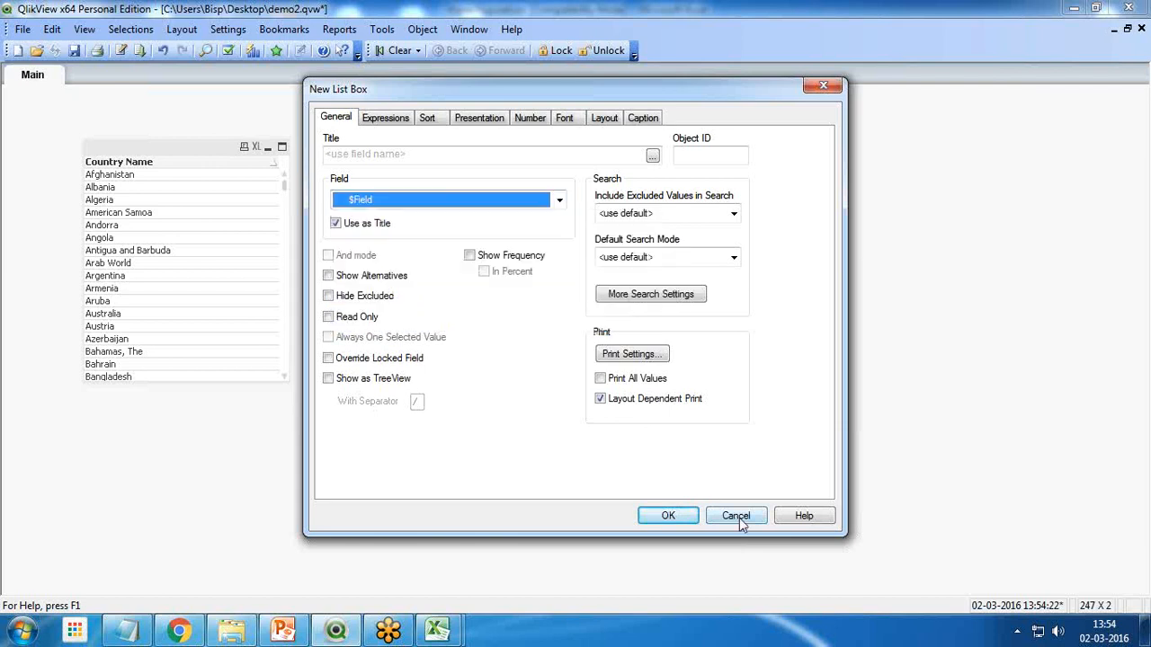
left_click(739, 518)
Remove the table box that shows only Country Name, and move the CalculationTable table box toward the freed space
right_click(162, 161)
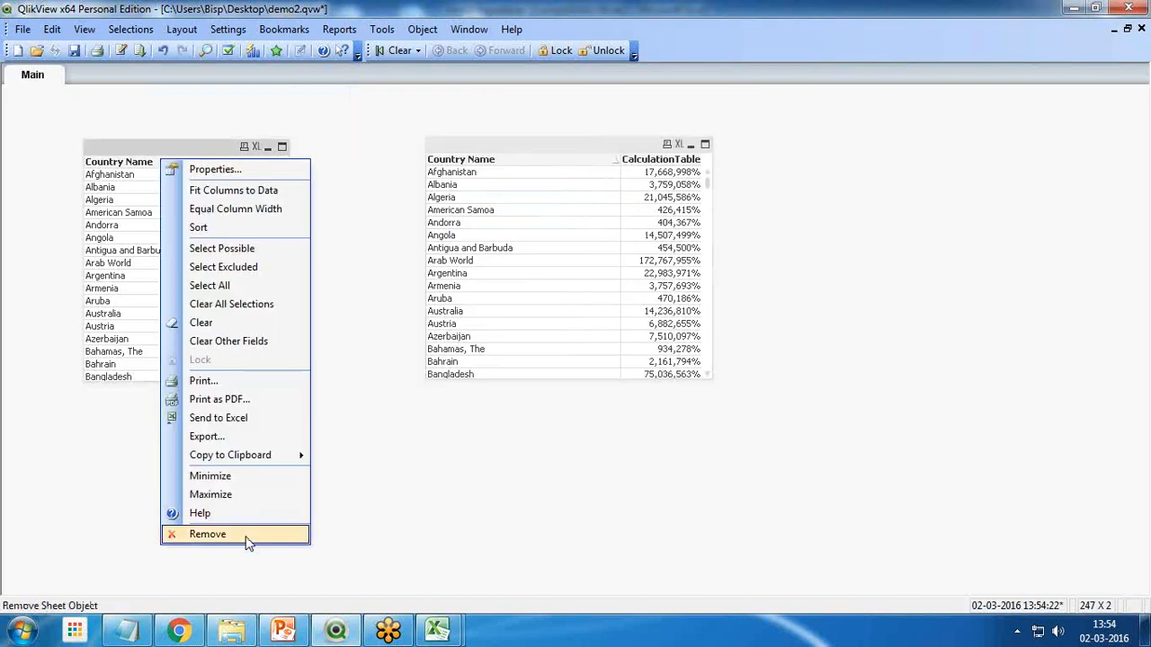
right_click(157, 149)
left_click(216, 377)
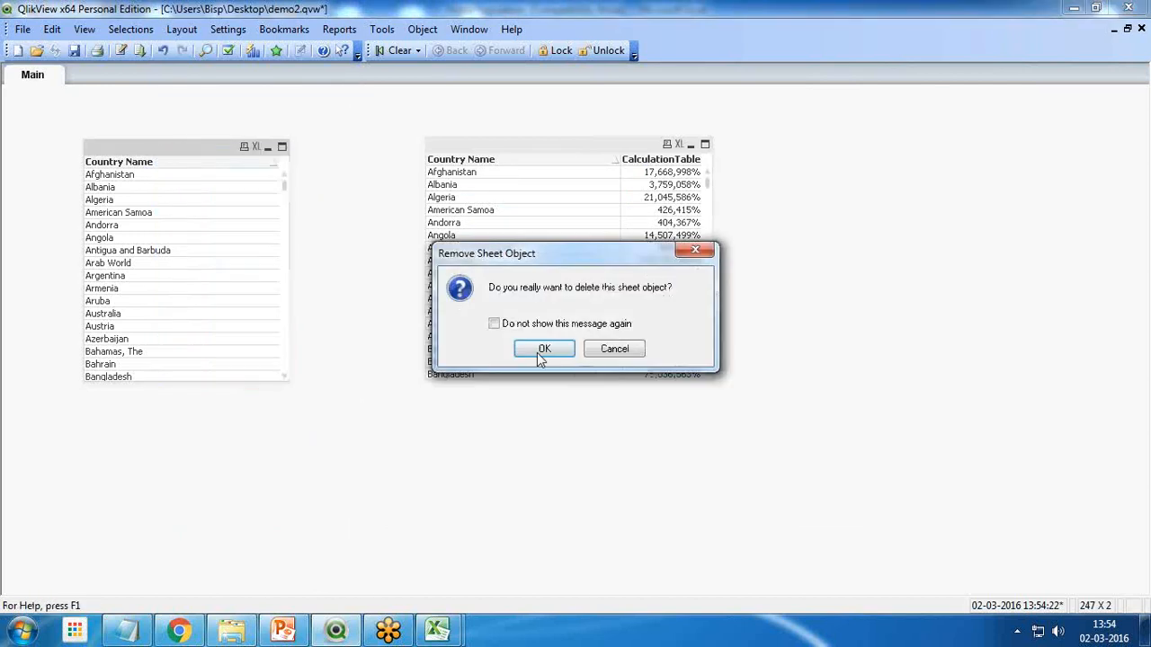
left_click(539, 352)
left_click(519, 161)
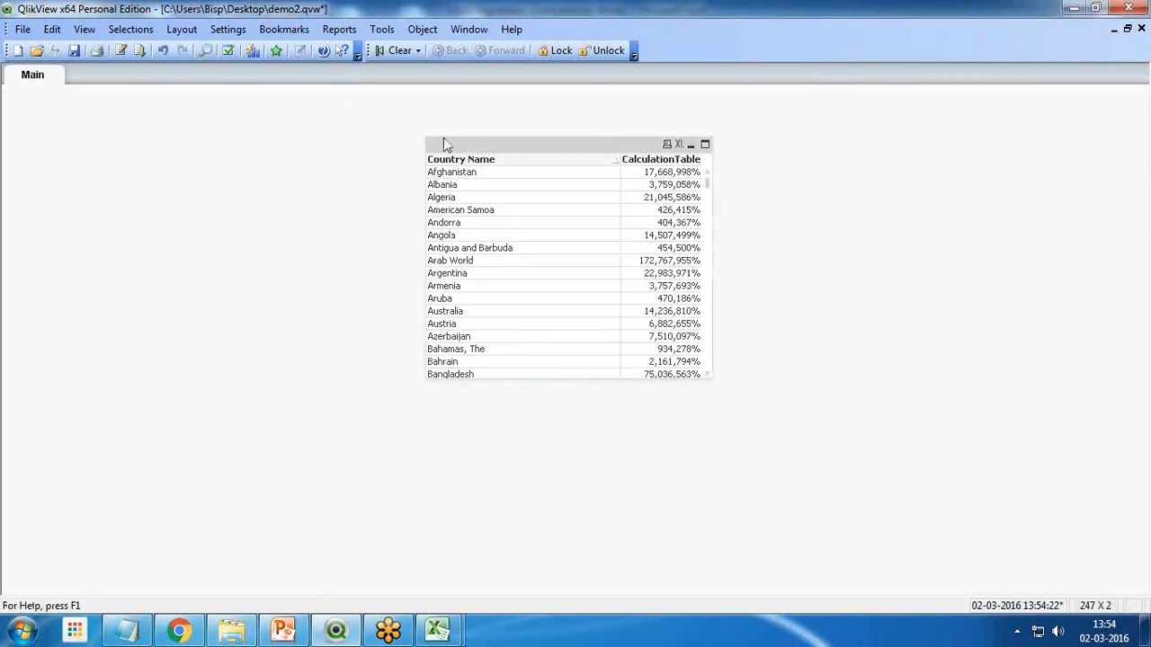
left_click_drag(443, 144, 277, 139)
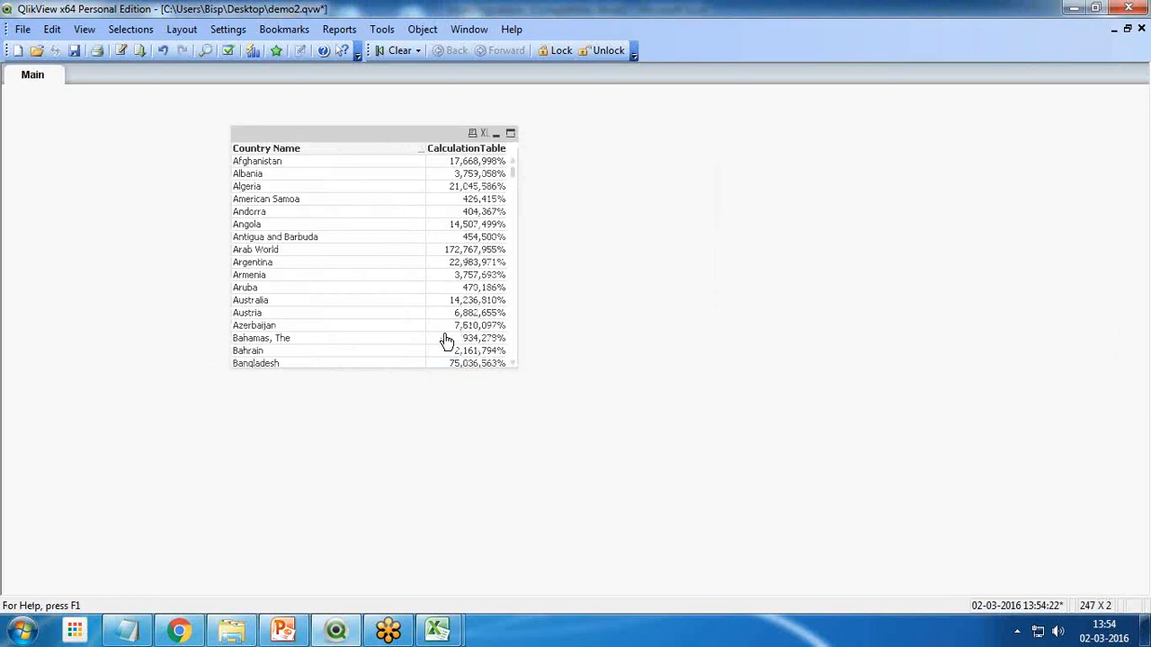